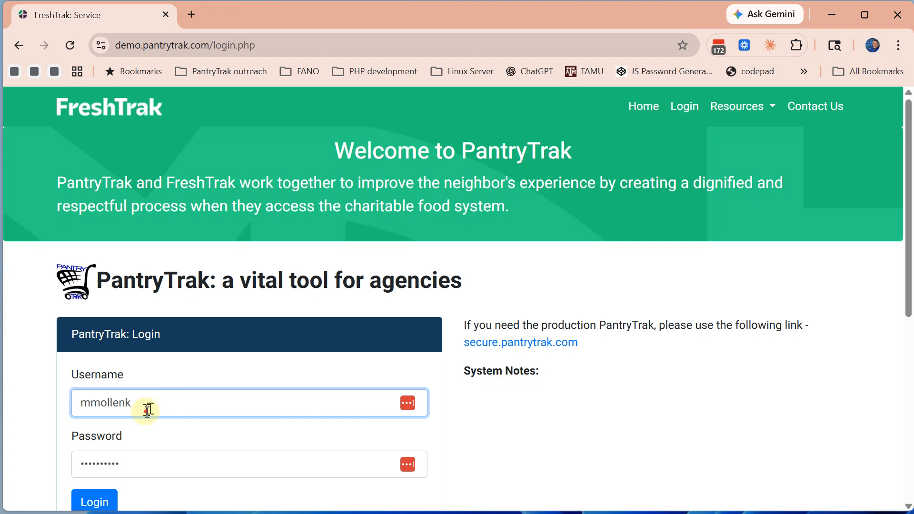
Sign in to PantryTrak with the saved system-administrator demo login
{"action": "double_click", "coordinate": [143, 404]}
{"action": "type", "text": "sys"}
{"action": "scroll", "coordinate": [143, 404], "scroll_direction": "down", "scroll_amount": 1}
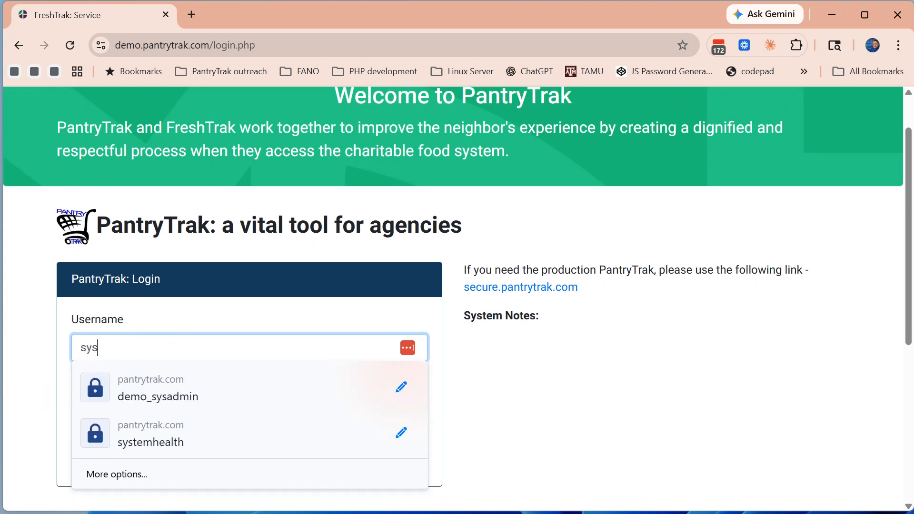
{"action": "left_click", "coordinate": [146, 395]}
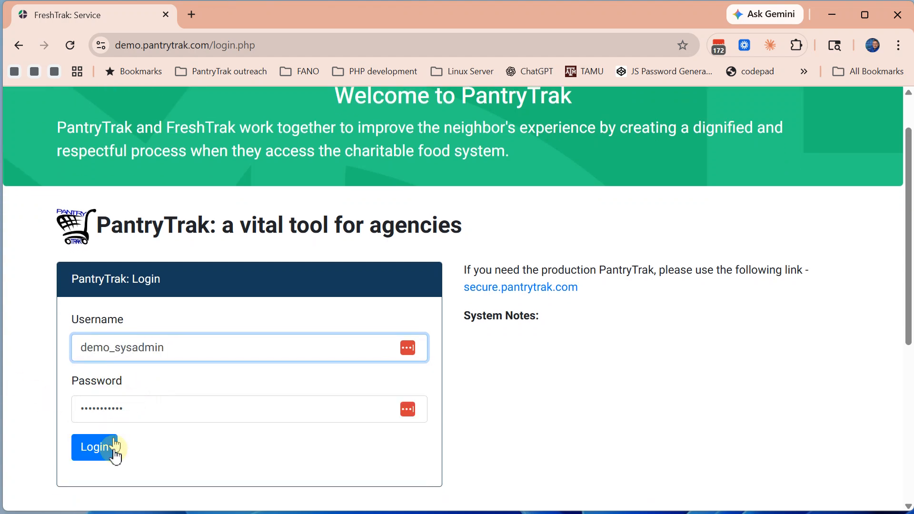
{"action": "left_click", "coordinate": [97, 454]}
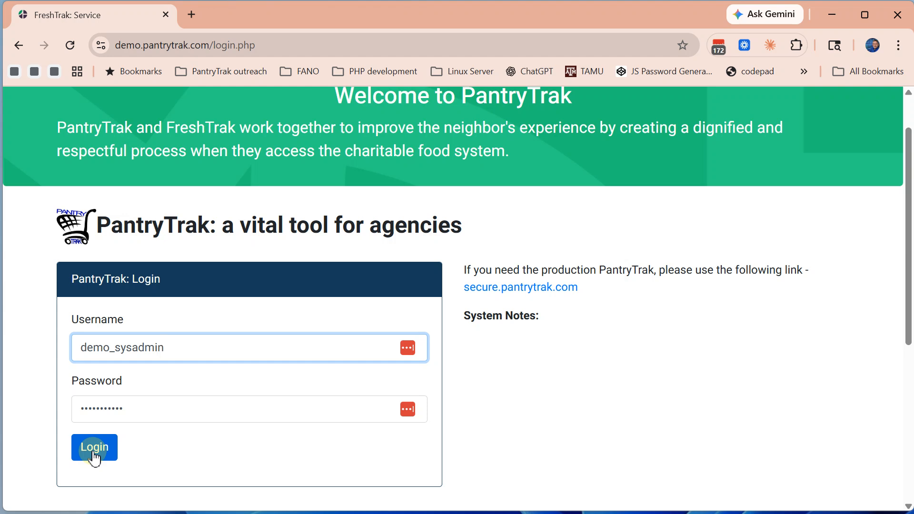
{"action": "left_click", "coordinate": [95, 454]}
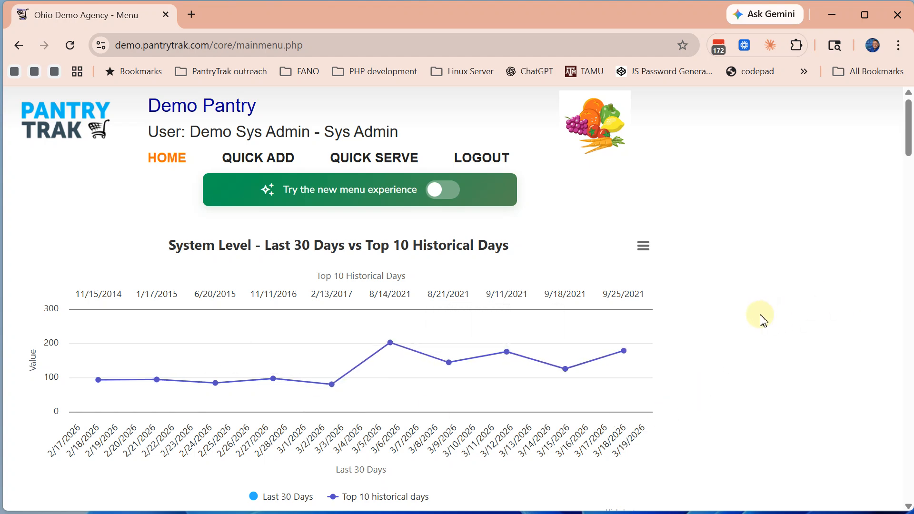
Open New Agency under Foodbank Tools and switch to the modernized Agency Add page
{"action": "scroll", "coordinate": [763, 319], "scroll_direction": "down", "scroll_amount": 10}
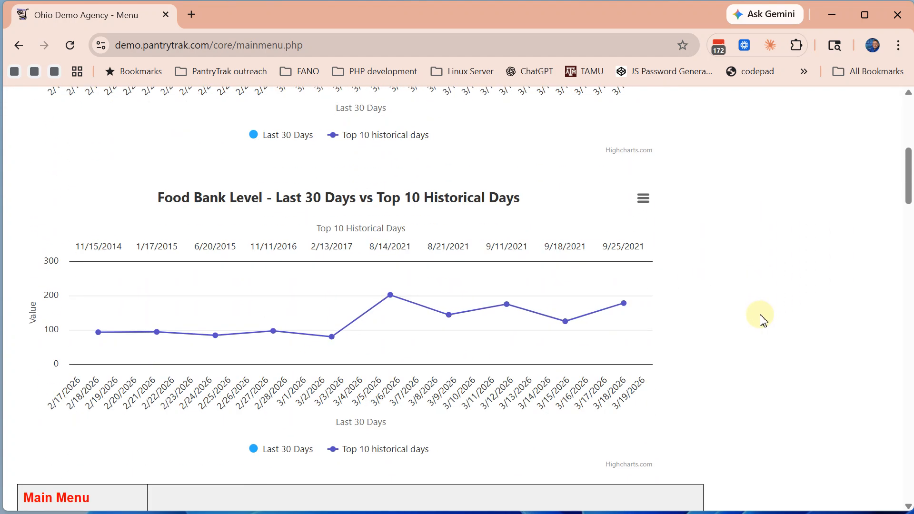
{"action": "scroll", "coordinate": [763, 320], "scroll_direction": "down", "scroll_amount": 7}
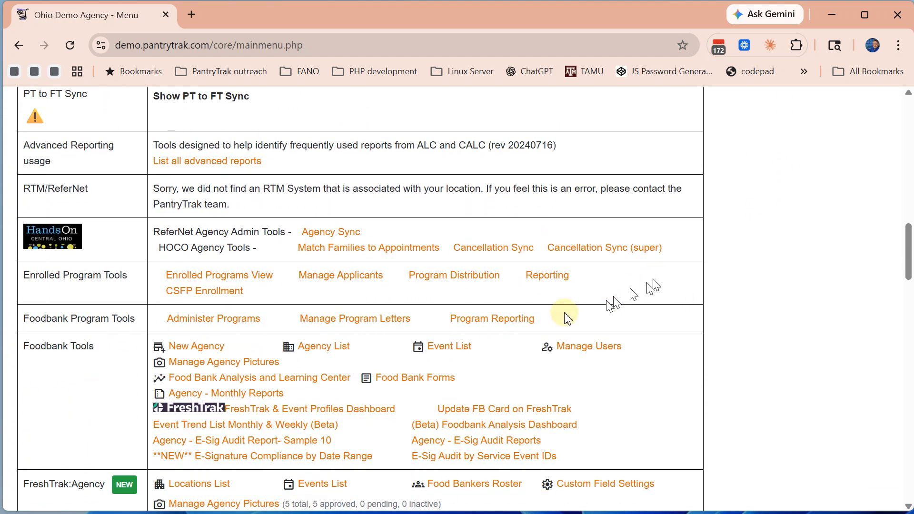
{"action": "left_click", "coordinate": [183, 348]}
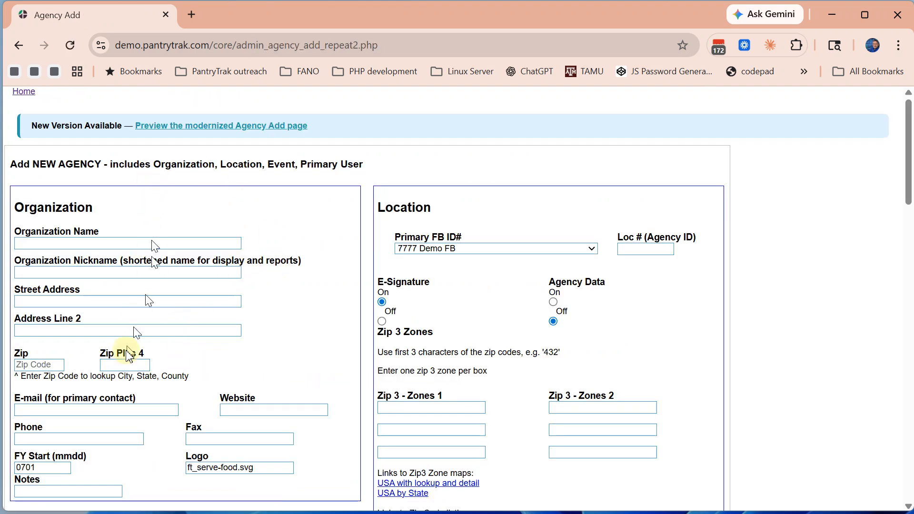
{"action": "left_click", "coordinate": [172, 131]}
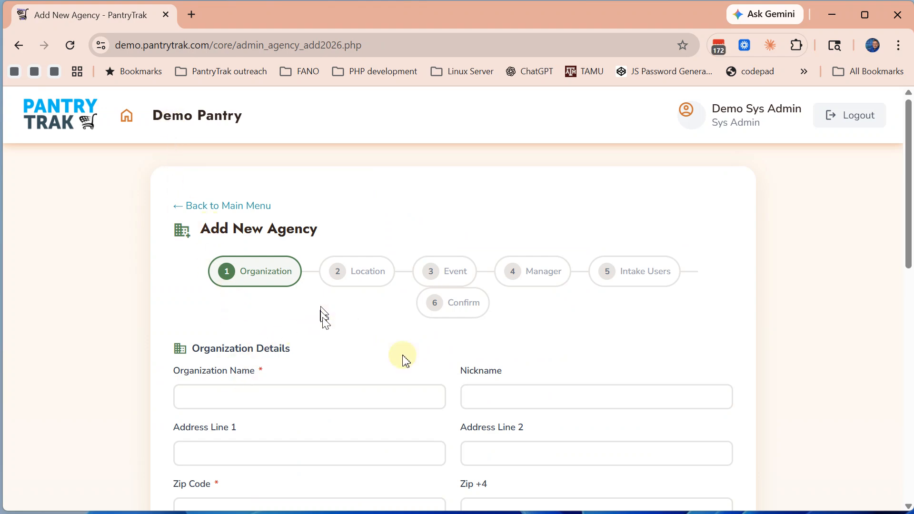
Paste the organization's full name and enter the nickname ZoCo Cares
{"action": "left_click", "coordinate": [198, 401]}
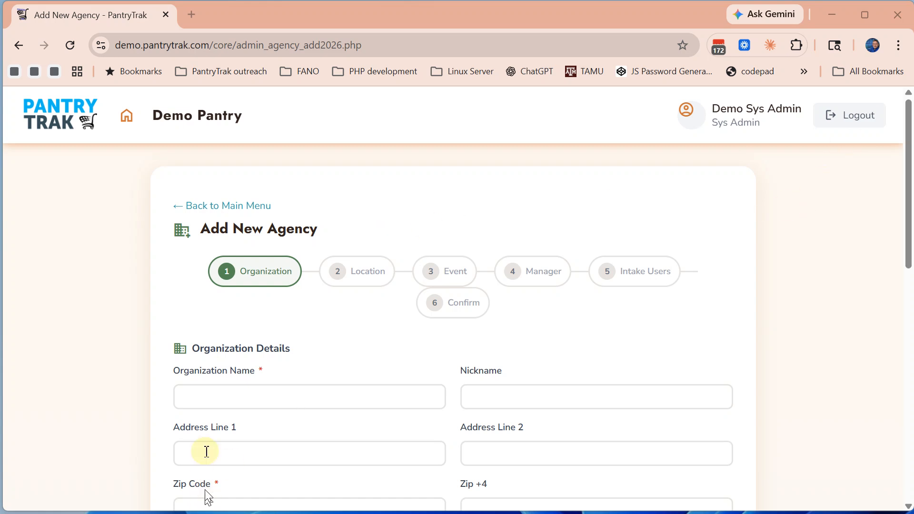
{"action": "left_click", "coordinate": [207, 391]}
{"action": "type", "text": "ZoCo Cares Social Services Worldwide, Inc."}
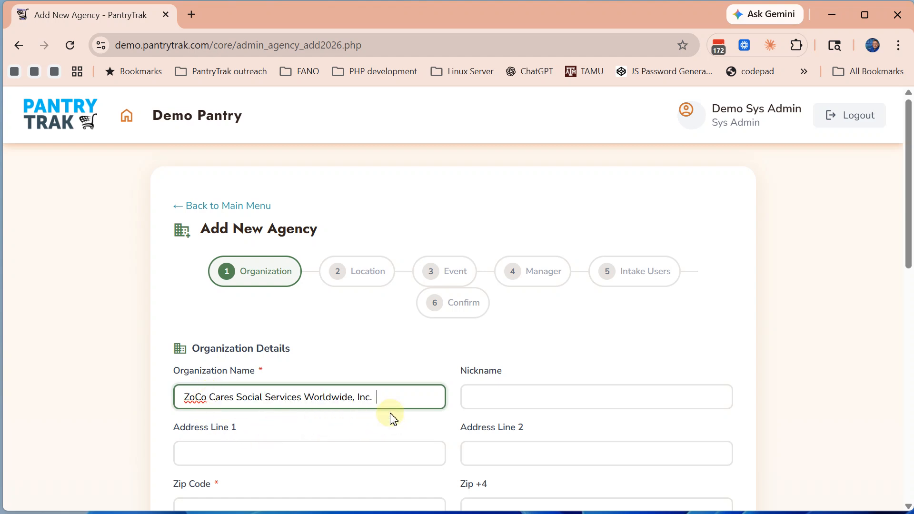
{"action": "left_click", "coordinate": [476, 394]}
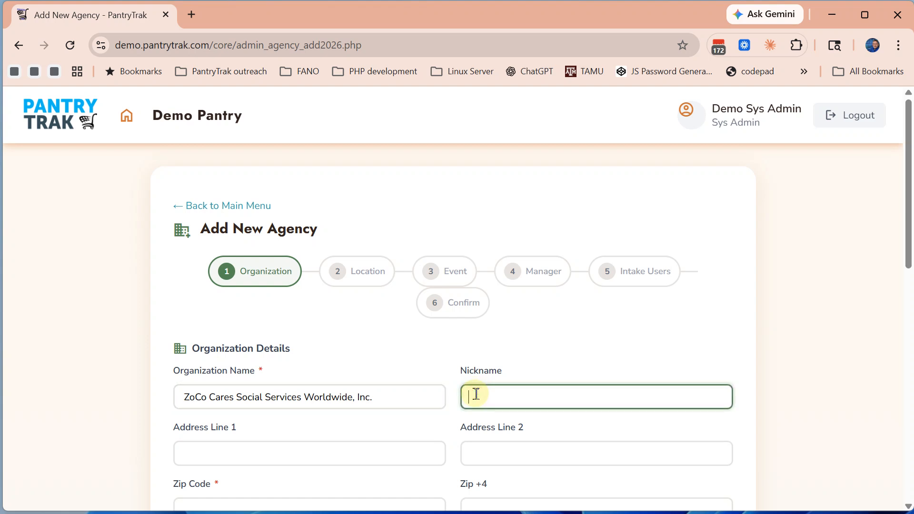
{"action": "type", "text": "ZoCo Cares"}
Enter address 1027 W 5th Ave and zip 43212 so Columbus, Franklin County, OH auto-fill
{"action": "left_click", "coordinate": [195, 450]}
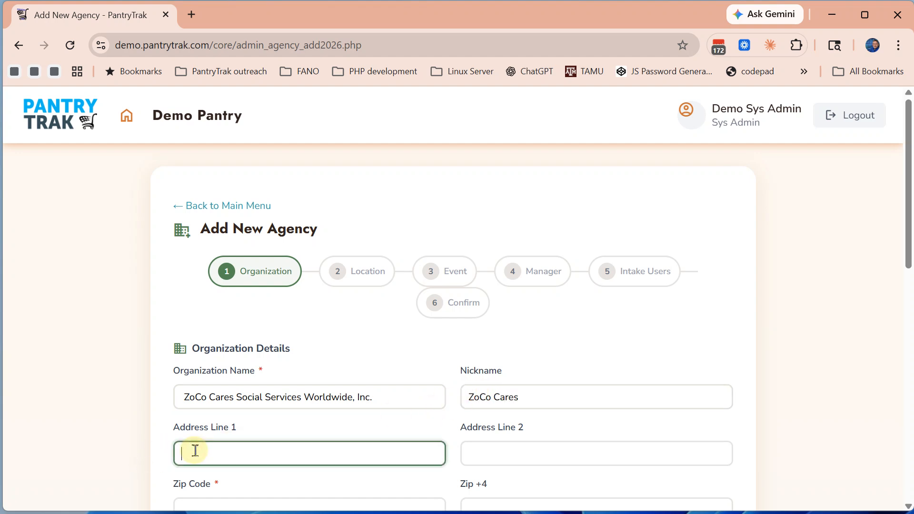
{"action": "type", "text": "1027 W 5th Ave"}
{"action": "key", "text": "Tab"}
{"action": "key", "text": "Tab"}
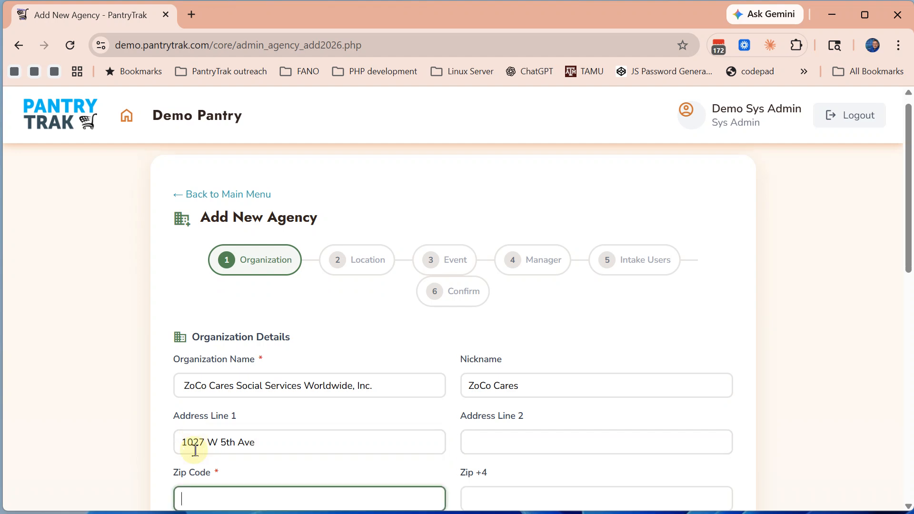
{"action": "type", "text": "43212"}
{"action": "scroll", "coordinate": [272, 471], "scroll_direction": "down", "scroll_amount": 3}
{"action": "left_click", "coordinate": [248, 398]}
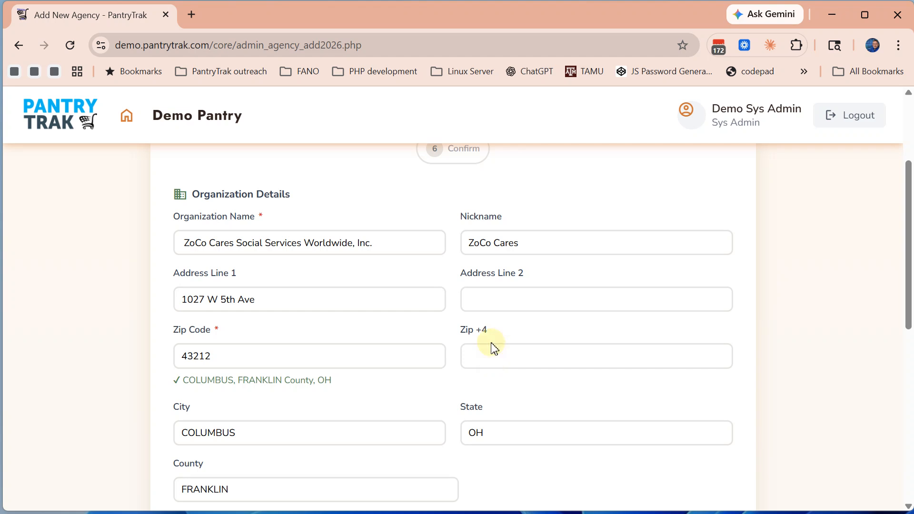
{"action": "scroll", "coordinate": [494, 349], "scroll_direction": "down", "scroll_amount": 3}
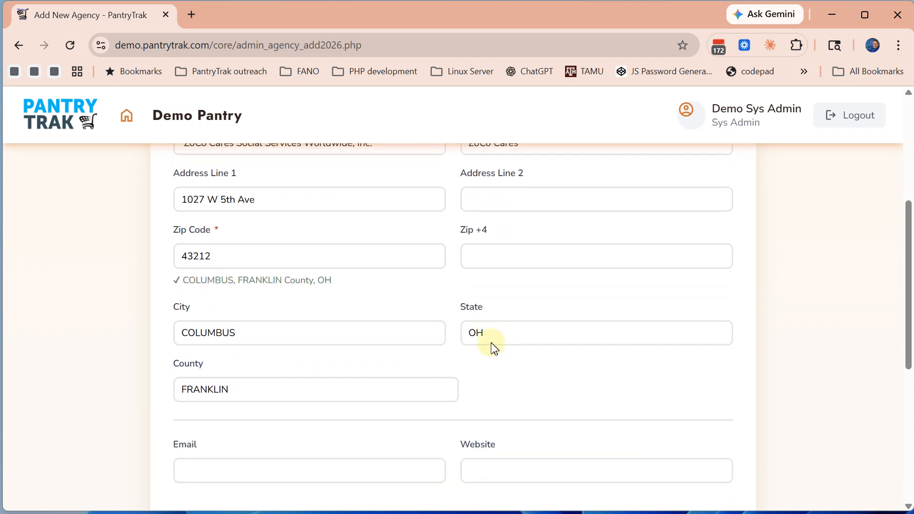
{"action": "scroll", "coordinate": [493, 349], "scroll_direction": "down", "scroll_amount": 2}
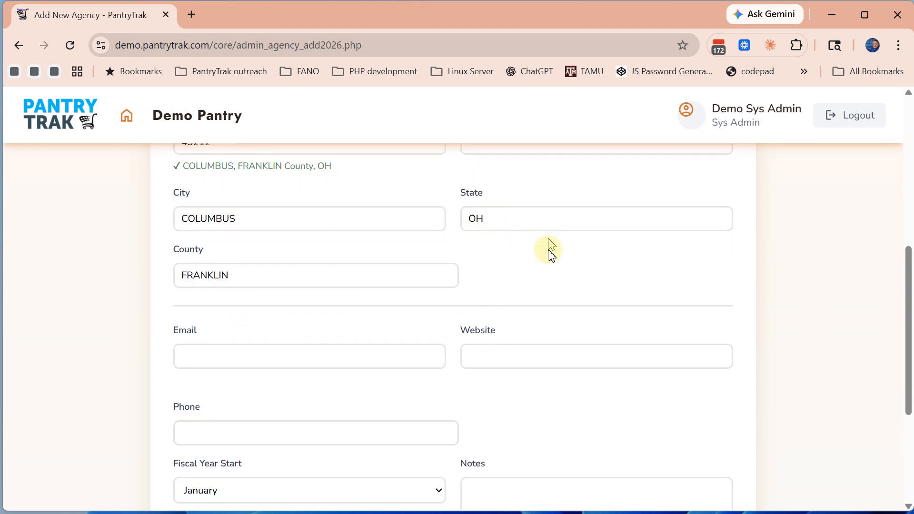
{"action": "left_click", "coordinate": [188, 360]}
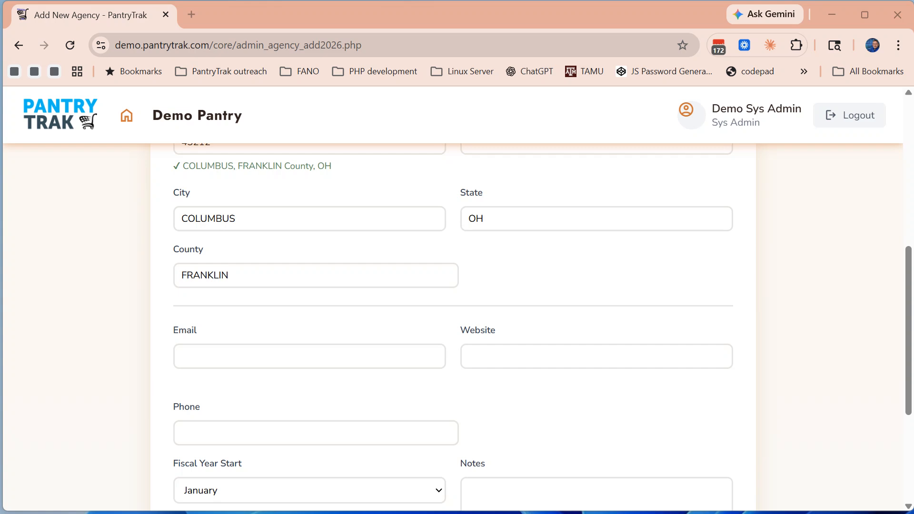
Enter the contact e-mail with a .org ending and the website zococares.org
{"action": "left_click", "coordinate": [194, 358]}
{"action": "key", "text": "ctrl+v"}
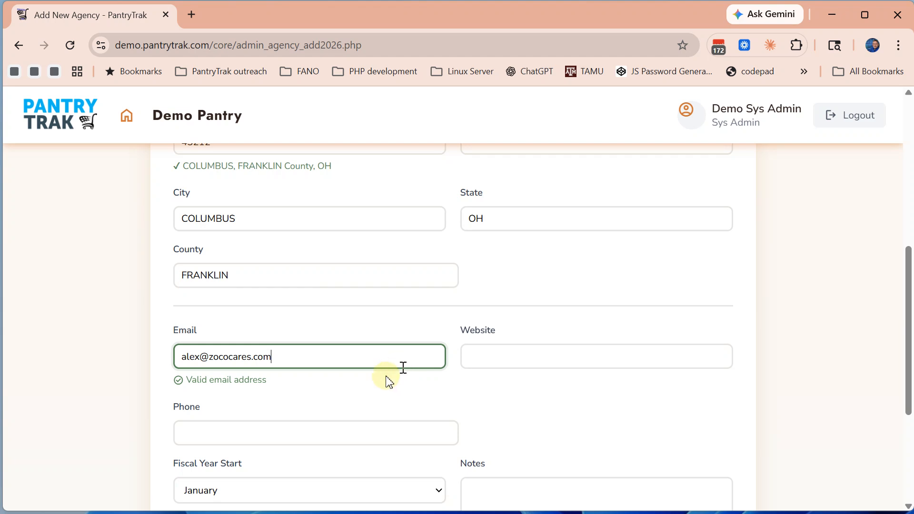
{"action": "key", "text": "BackSpace"}
{"action": "key", "text": "BackSpace"}
{"action": "key", "text": "BackSpace"}
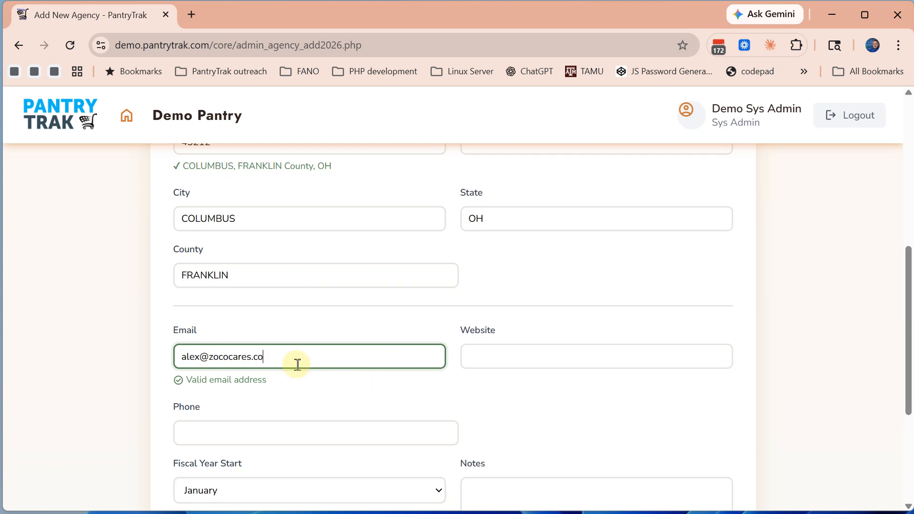
{"action": "type", "text": "org"}
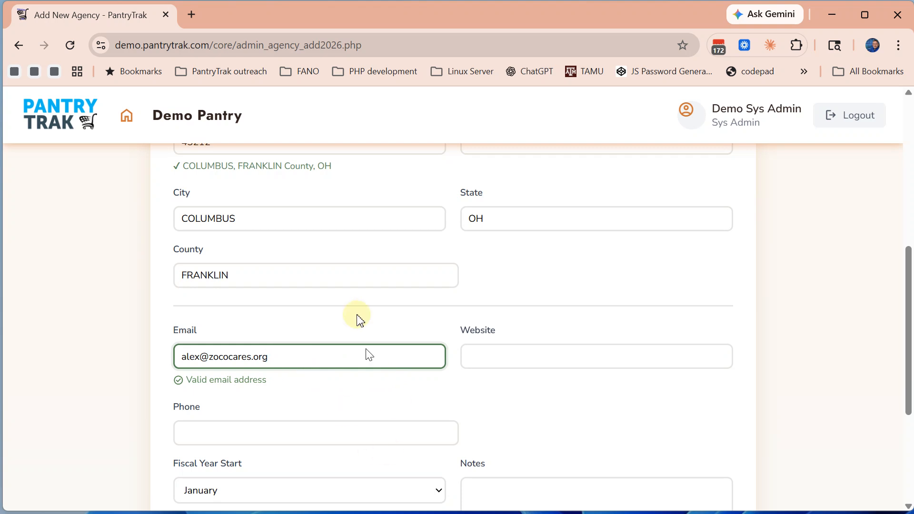
{"action": "left_click", "coordinate": [476, 362]}
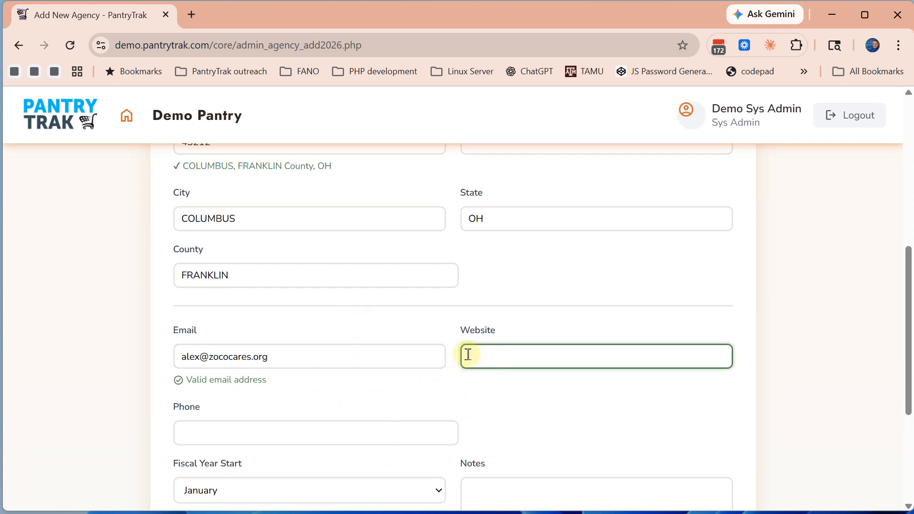
{"action": "type", "text": "zococares.org"}
{"action": "left_click", "coordinate": [421, 391]}
Paste the agency phone number and set Fiscal Year Start to July
{"action": "scroll", "coordinate": [498, 386], "scroll_direction": "down", "scroll_amount": 1}
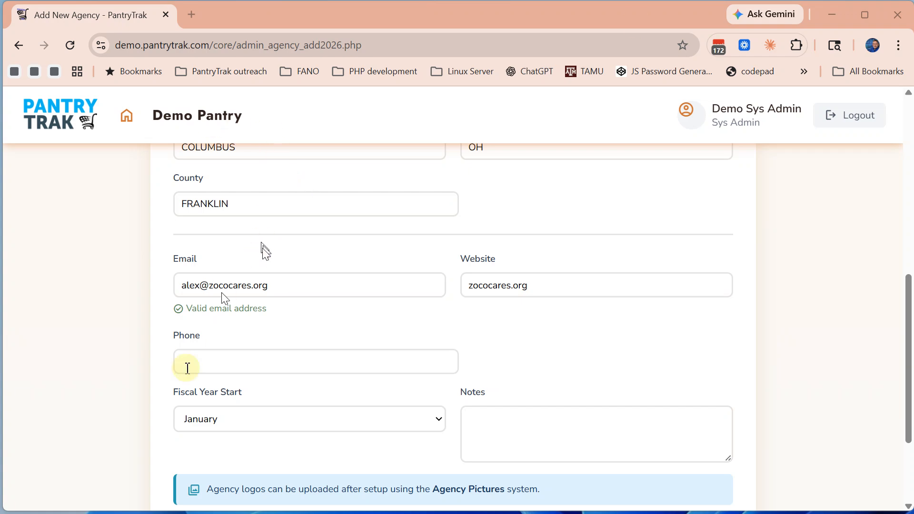
{"action": "left_click", "coordinate": [184, 365]}
{"action": "key", "text": "ctrl+v"}
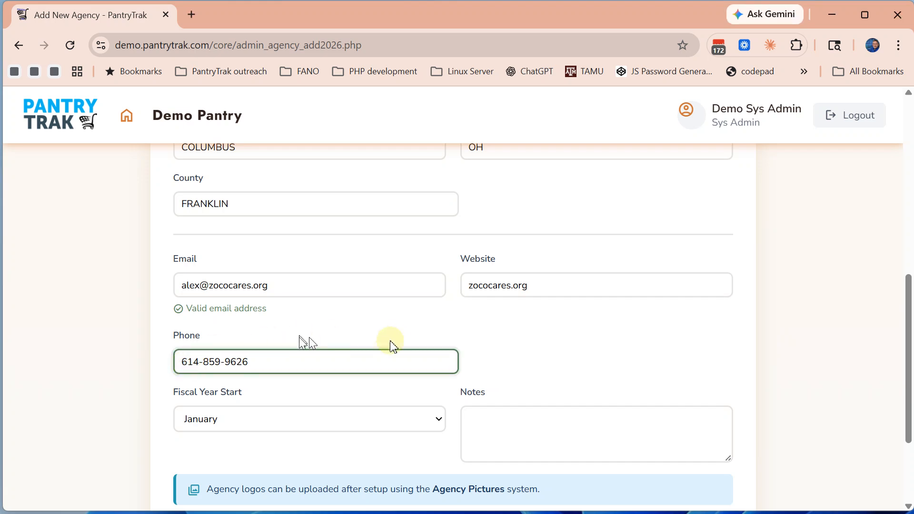
{"action": "left_click", "coordinate": [485, 339]}
{"action": "scroll", "coordinate": [486, 339], "scroll_direction": "down", "scroll_amount": 3}
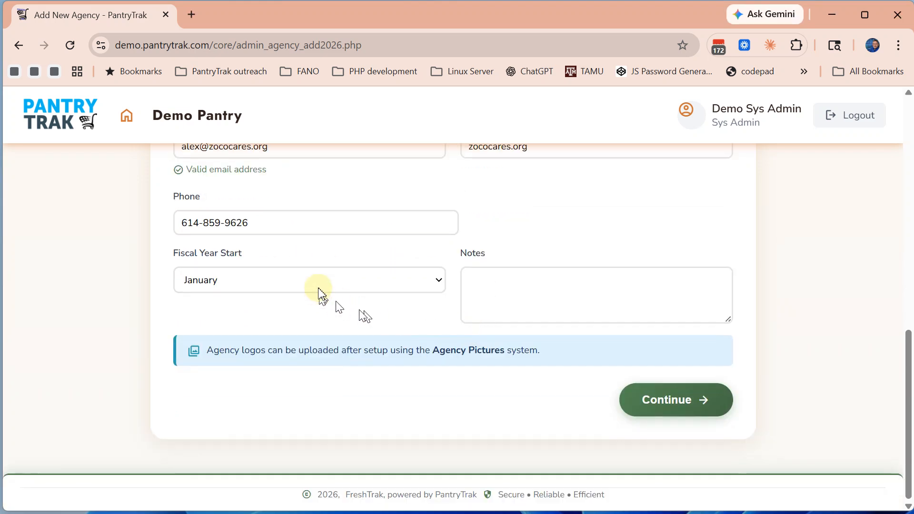
{"action": "left_click", "coordinate": [285, 277]}
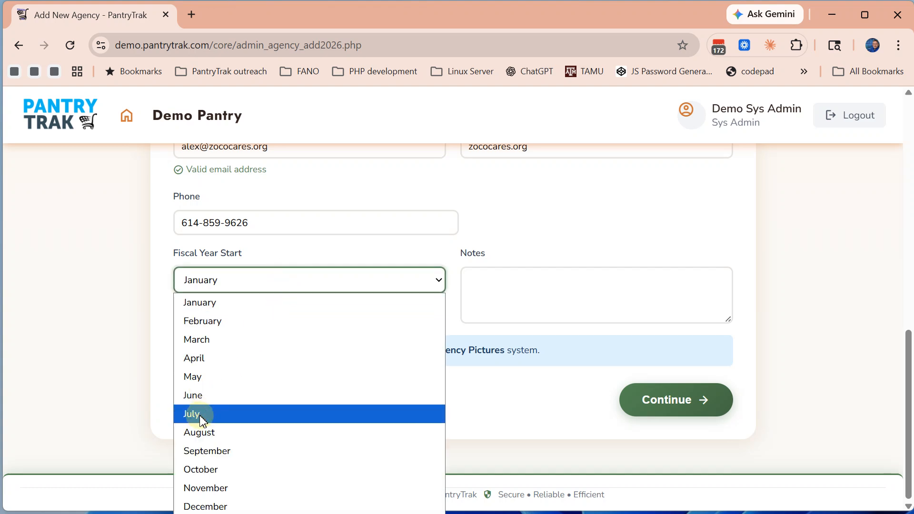
{"action": "left_click", "coordinate": [203, 421]}
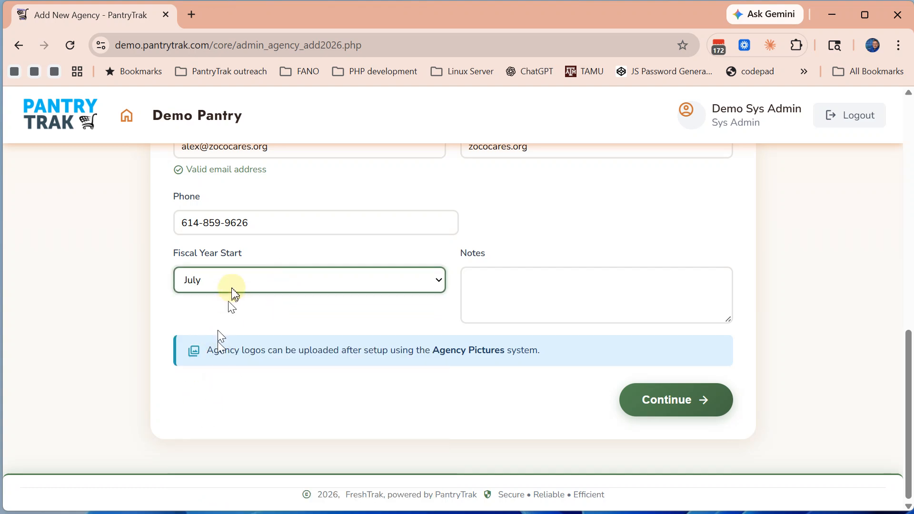
{"action": "left_click", "coordinate": [495, 294]}
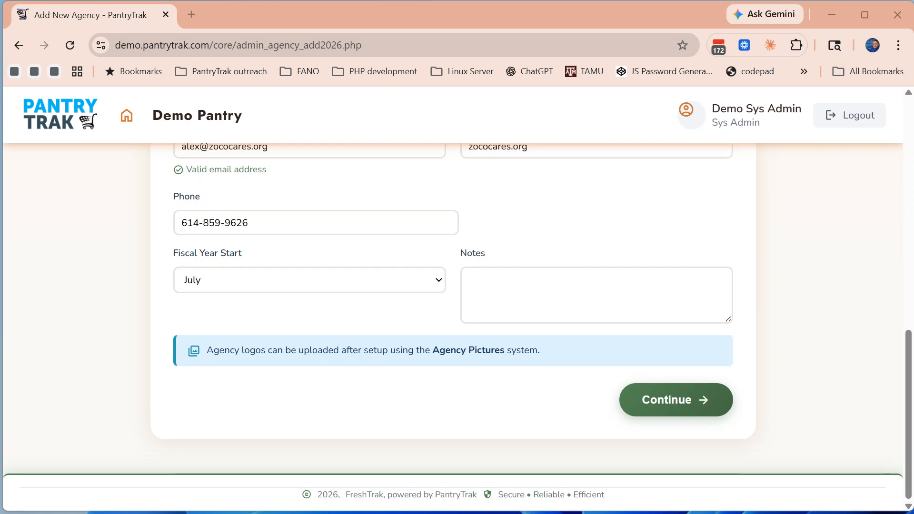
Paste the ZoCo description into Notes, enlarge the box, and continue to Location
{"action": "left_click", "coordinate": [515, 282]}
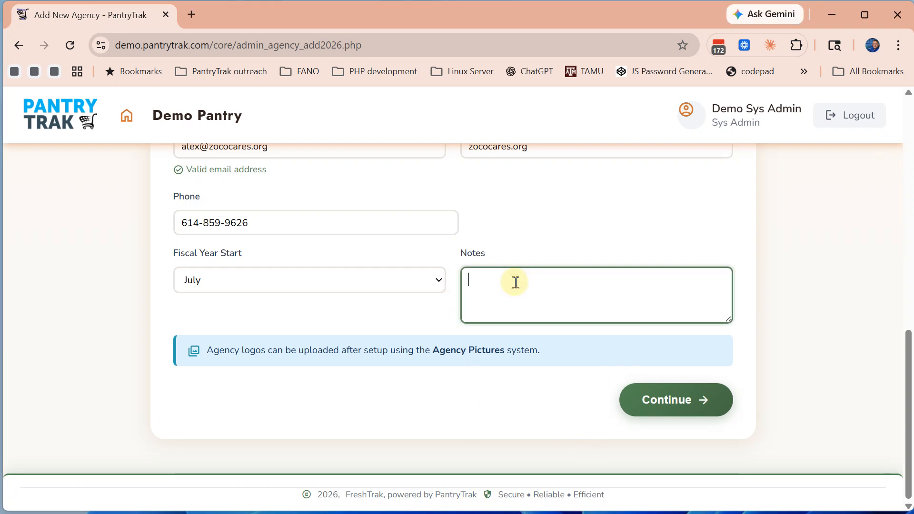
{"action": "type", "text": "ZoCo is the food pantry and social care studio for customer-centric communities. We translate an understanding of people into confident and powerful experiences that benefit those we serve."}
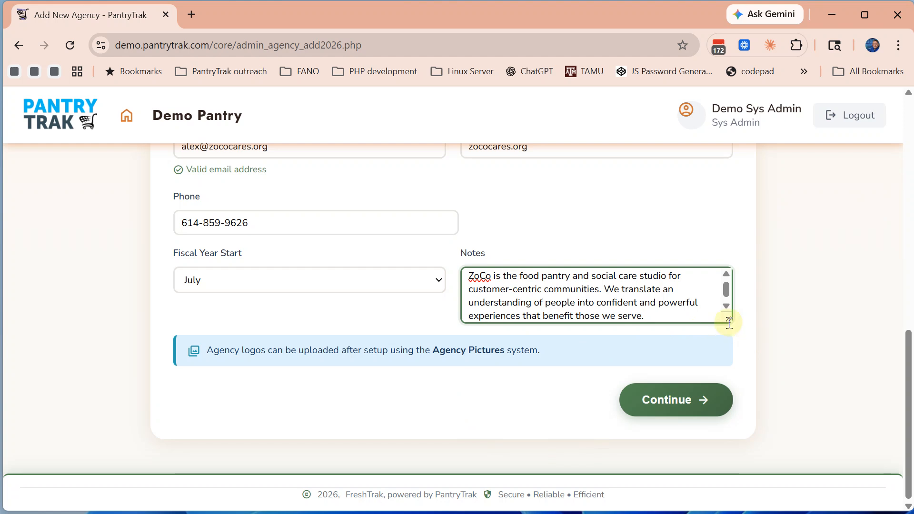
{"action": "left_click_drag", "start_coordinate": [728, 320], "coordinate": [728, 359]}
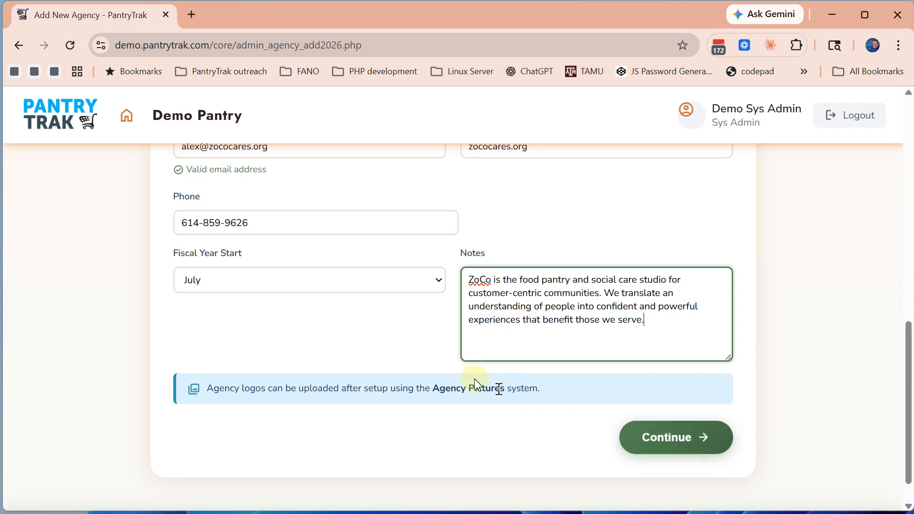
{"action": "left_click", "coordinate": [404, 339]}
{"action": "left_click", "coordinate": [688, 448]}
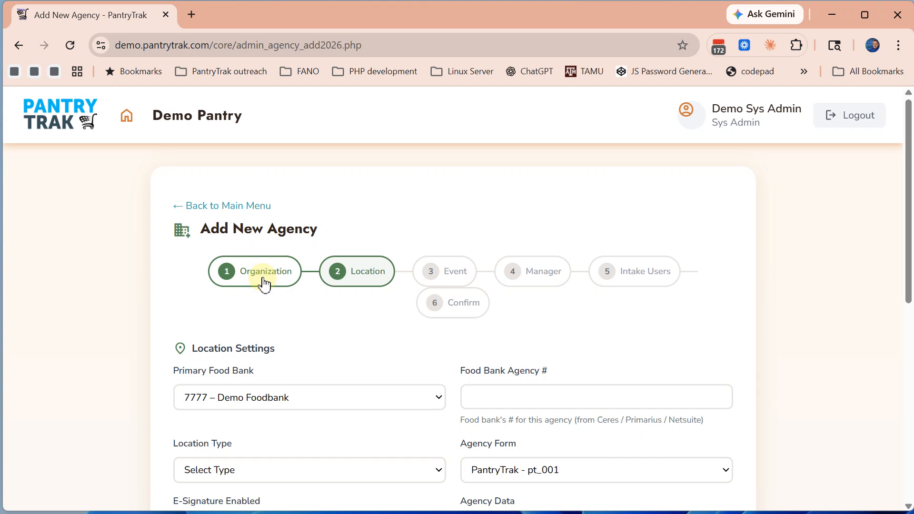
Keep 7777 – Demo Foodbank as primary food bank and enter agency number A456Q
{"action": "scroll", "coordinate": [304, 340], "scroll_direction": "down", "scroll_amount": 3}
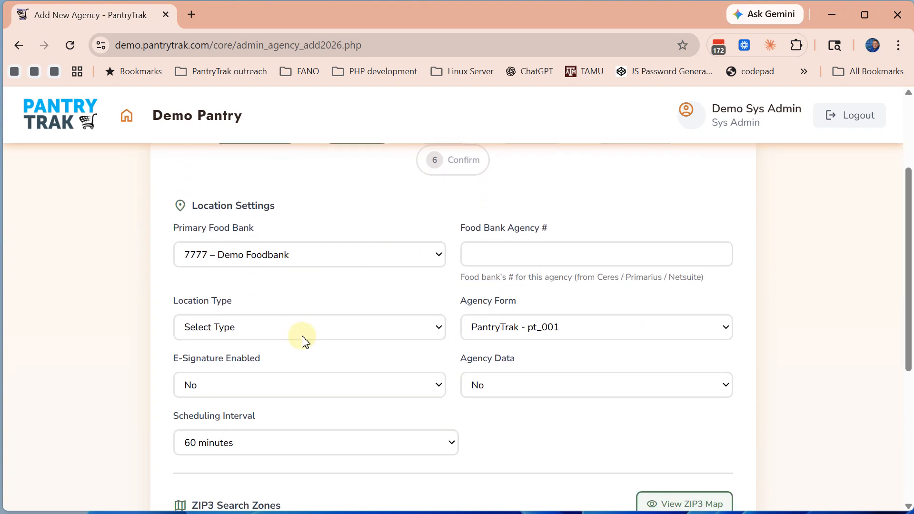
{"action": "left_click", "coordinate": [294, 256]}
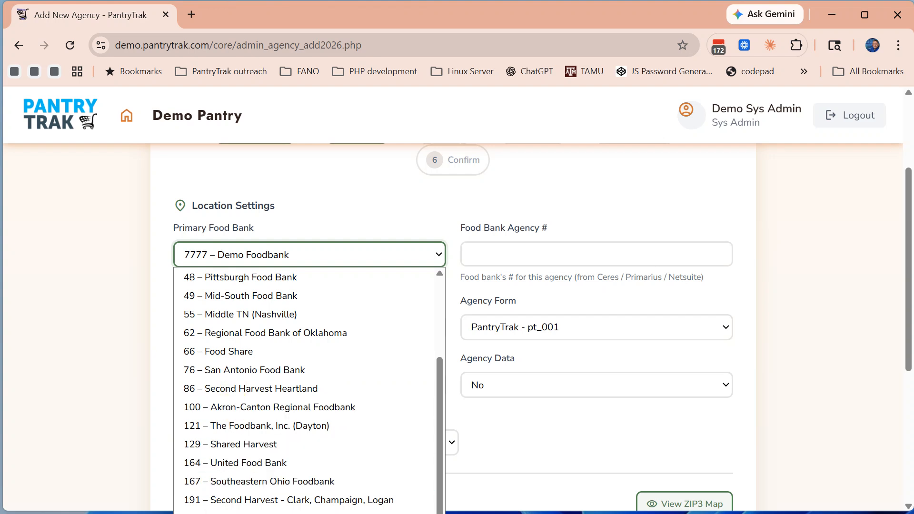
{"action": "key", "text": "Escape"}
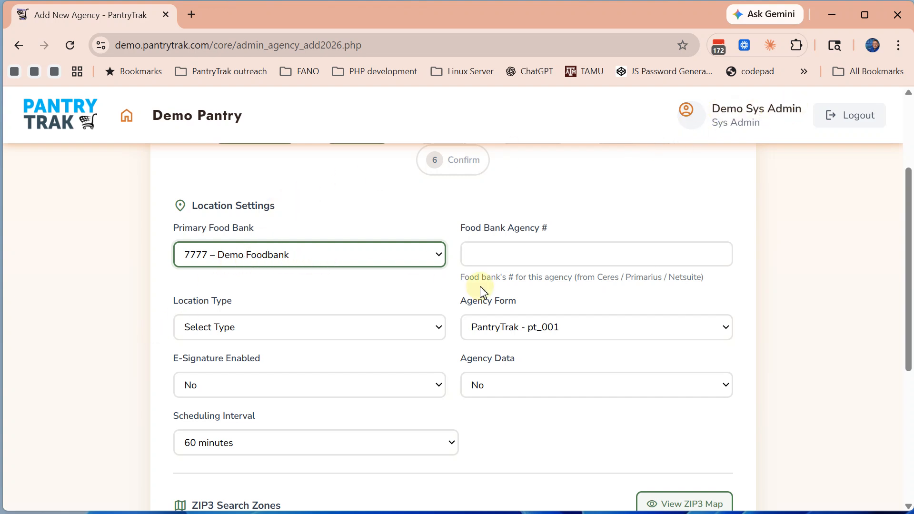
{"action": "left_click", "coordinate": [480, 251]}
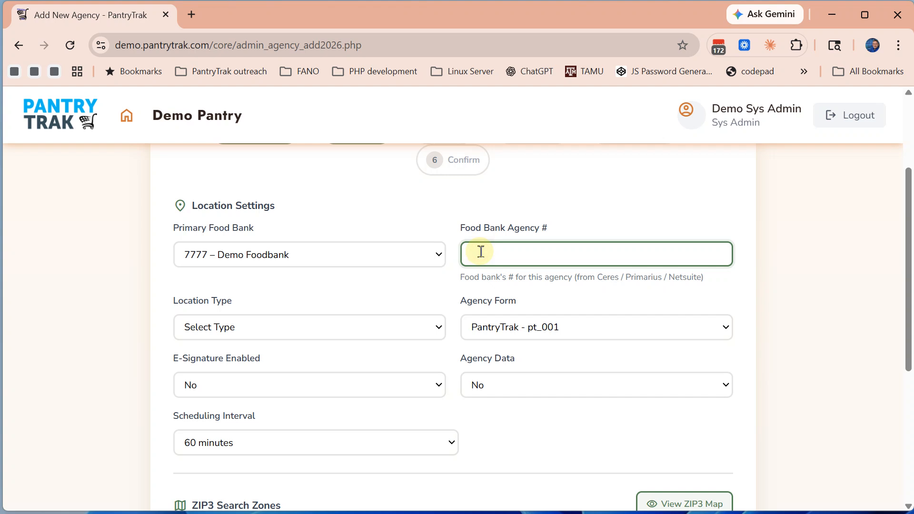
{"action": "type", "text": "A"}
{"action": "type", "text": "456"}
{"action": "type", "text": "Q"}
{"action": "left_click", "coordinate": [326, 288]}
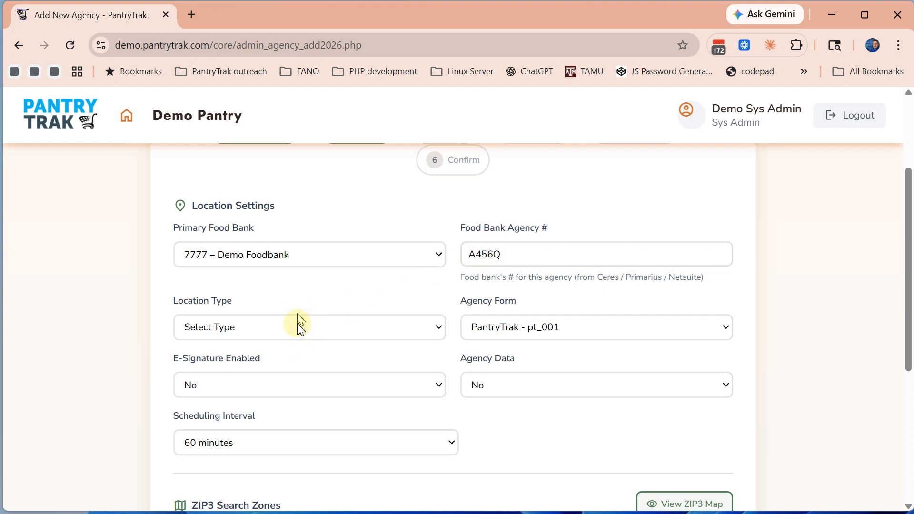
Set Location Type to Food Pantry, Agency Form to Ohio - oh_jfs_04221, E-Signature Yes
{"action": "left_click", "coordinate": [297, 327]}
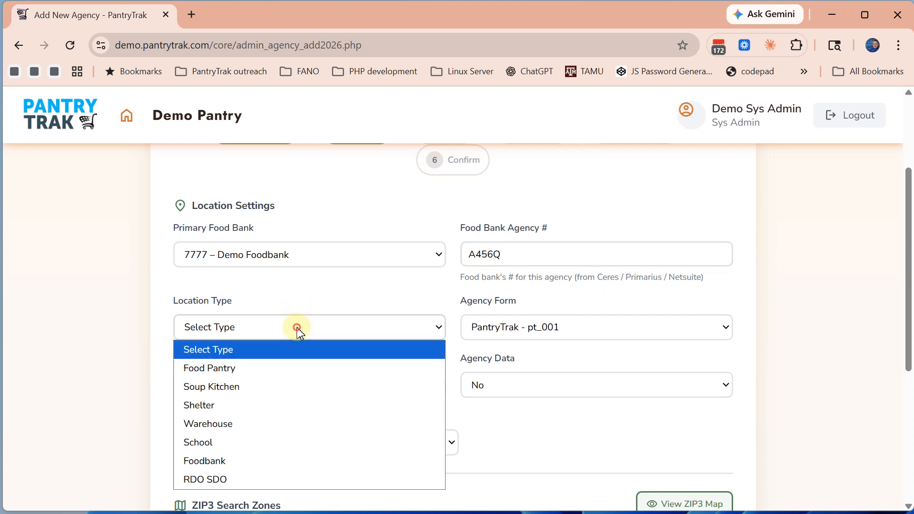
{"action": "left_click", "coordinate": [251, 369]}
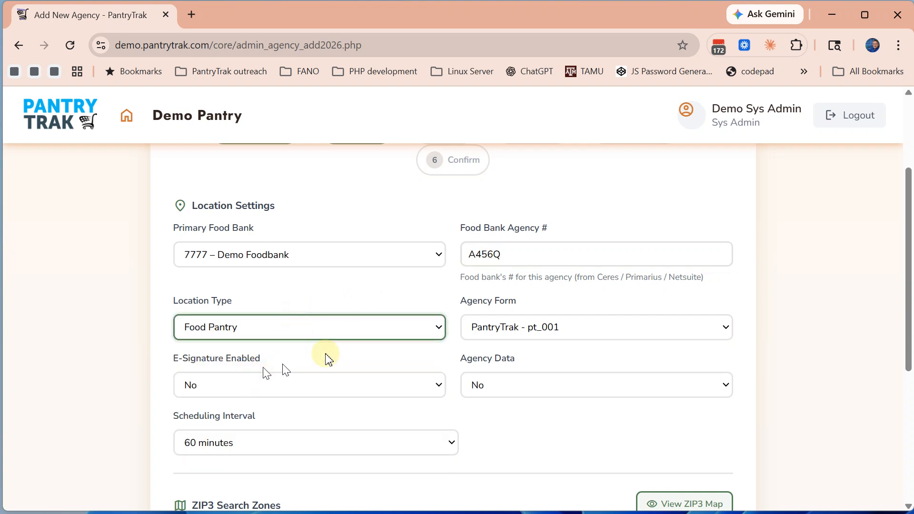
{"action": "left_click", "coordinate": [512, 338]}
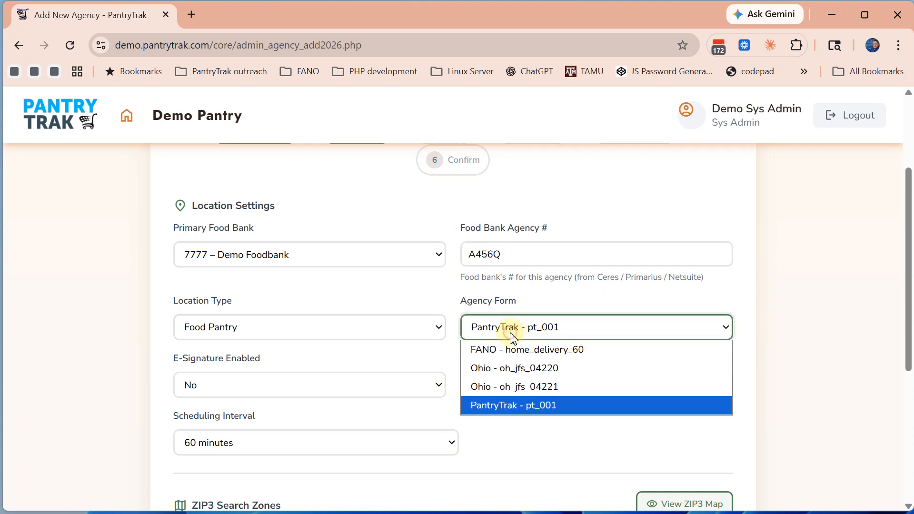
{"action": "left_click", "coordinate": [505, 392]}
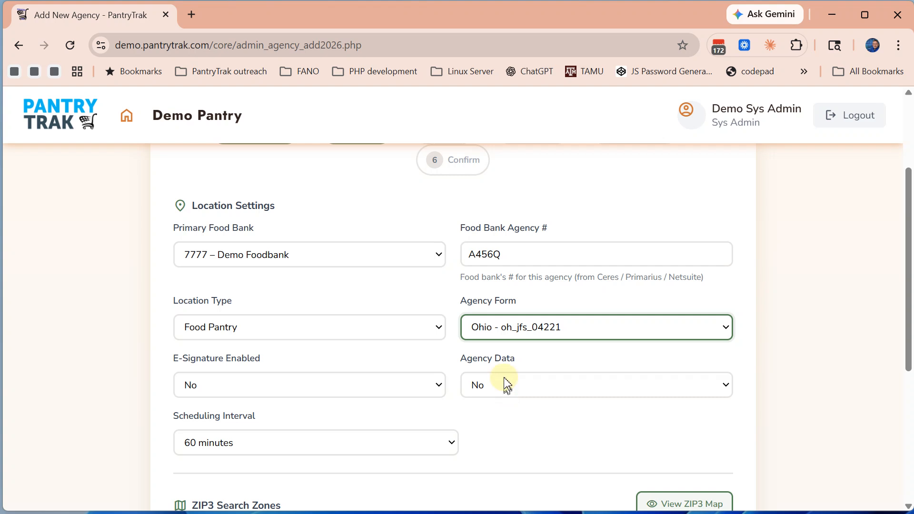
{"action": "left_click", "coordinate": [270, 387]}
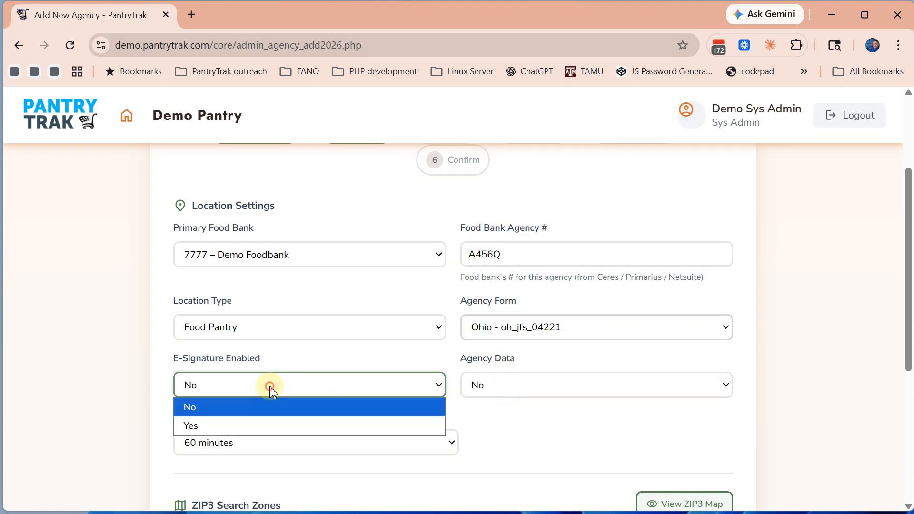
{"action": "left_click", "coordinate": [244, 425]}
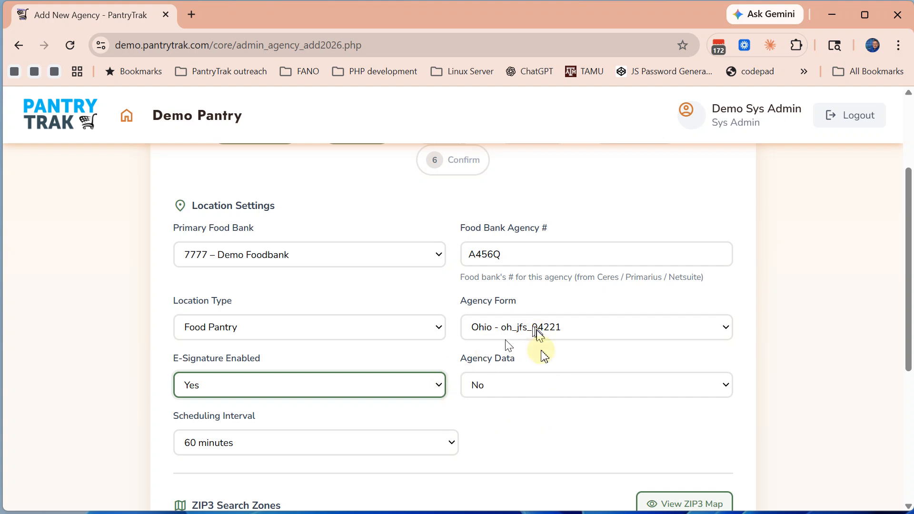
Set the Scheduling Interval to 30 minutes
{"action": "scroll", "coordinate": [516, 430], "scroll_direction": "down", "scroll_amount": 1}
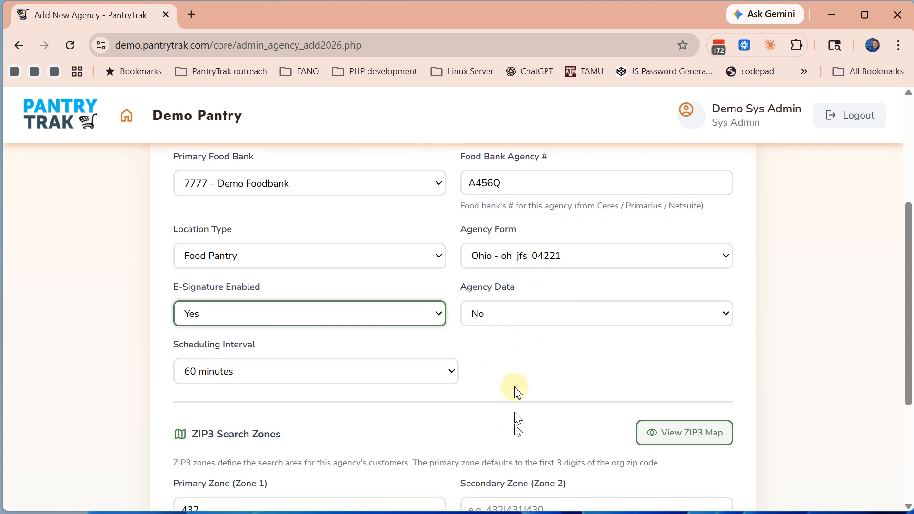
{"action": "scroll", "coordinate": [516, 356], "scroll_direction": "down", "scroll_amount": 1}
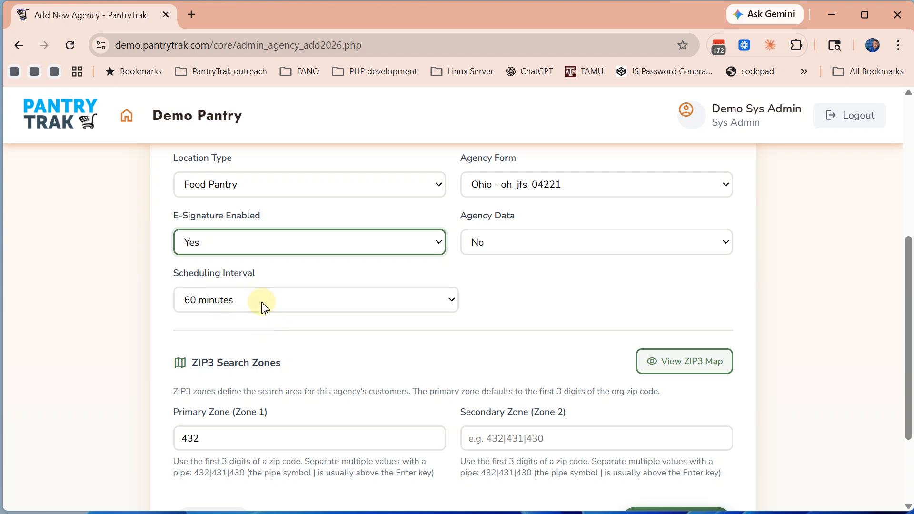
{"action": "left_click", "coordinate": [289, 303]}
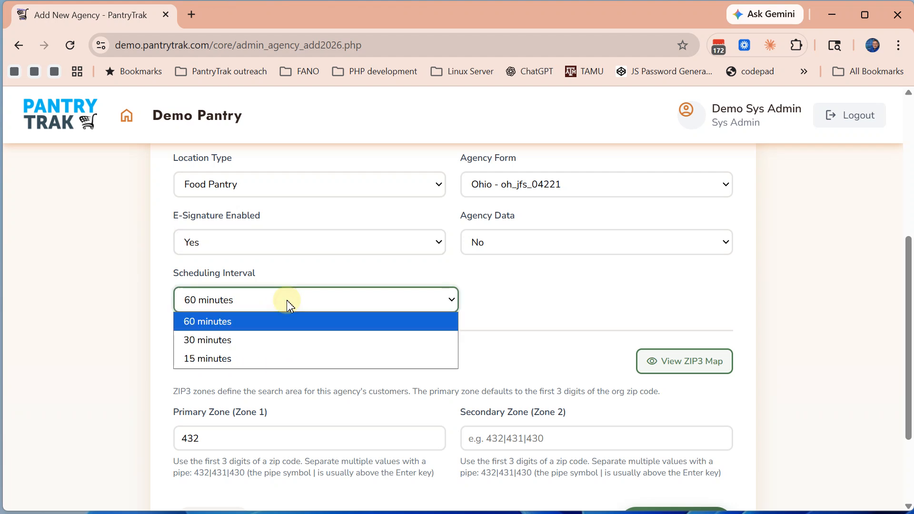
{"action": "left_click", "coordinate": [251, 350]}
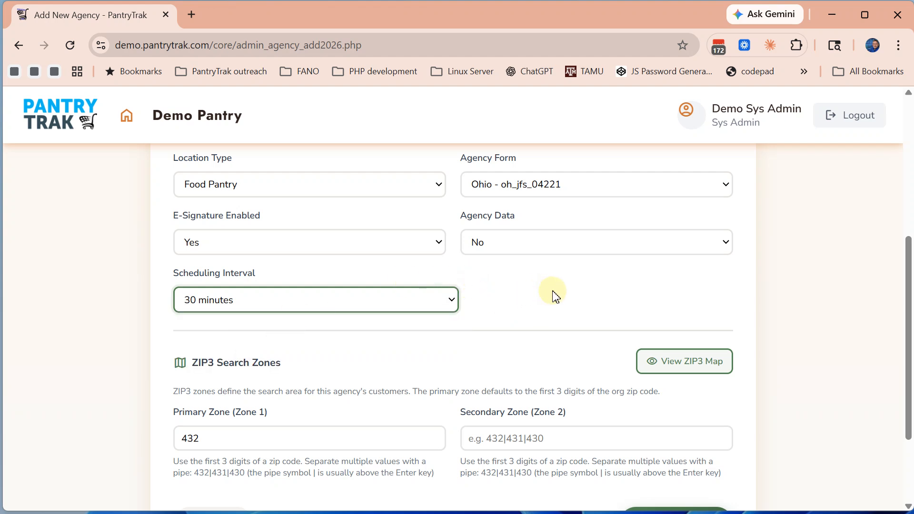
{"action": "scroll", "coordinate": [552, 294], "scroll_direction": "down", "scroll_amount": 2}
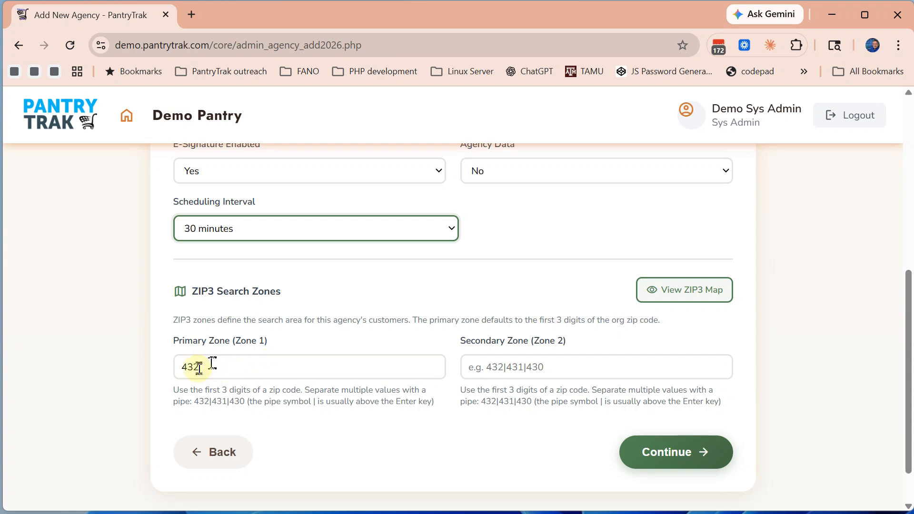
{"action": "left_click_drag", "start_coordinate": [210, 367], "coordinate": [176, 367]}
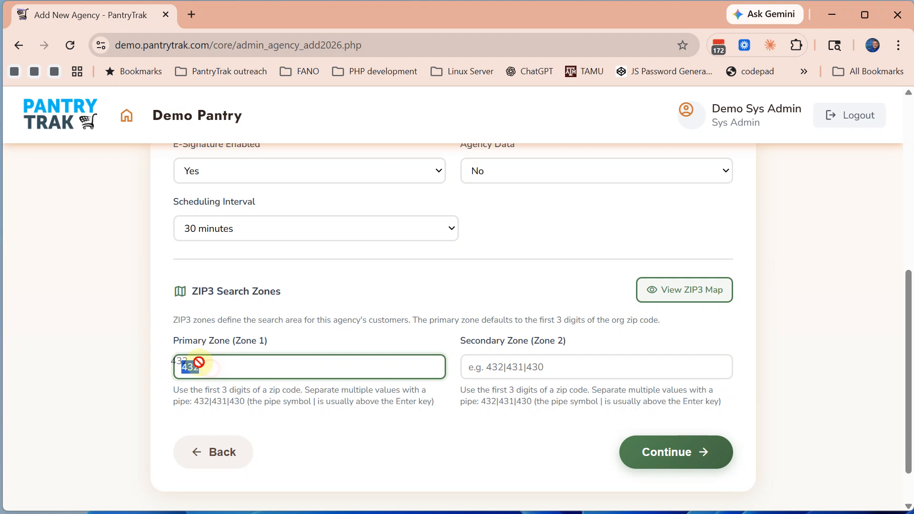
{"action": "left_click", "coordinate": [230, 366]}
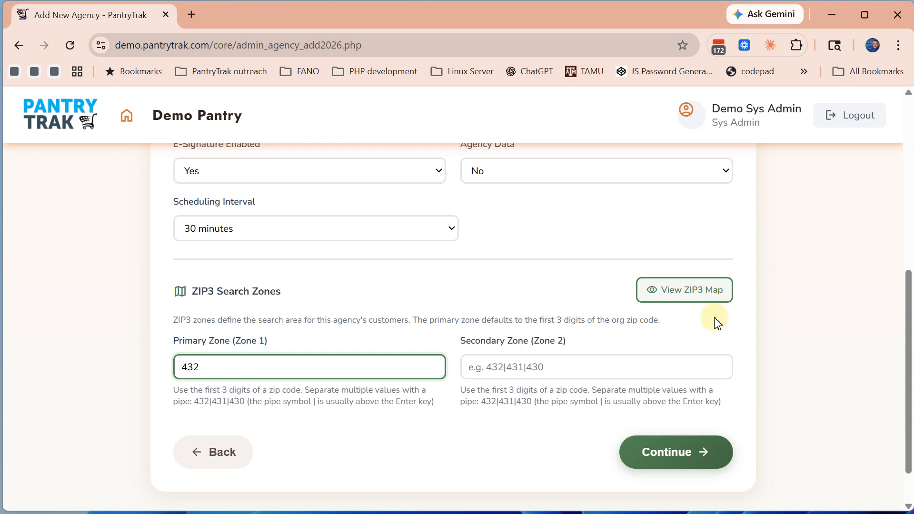
Review the Ohio ZIP3 map and close it
{"action": "left_click", "coordinate": [676, 295]}
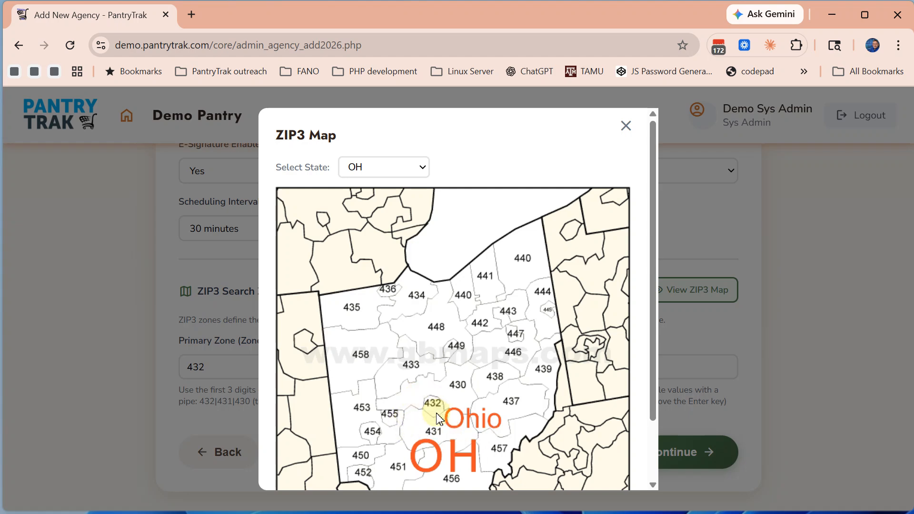
{"action": "scroll", "coordinate": [452, 395], "scroll_direction": "down", "scroll_amount": 2}
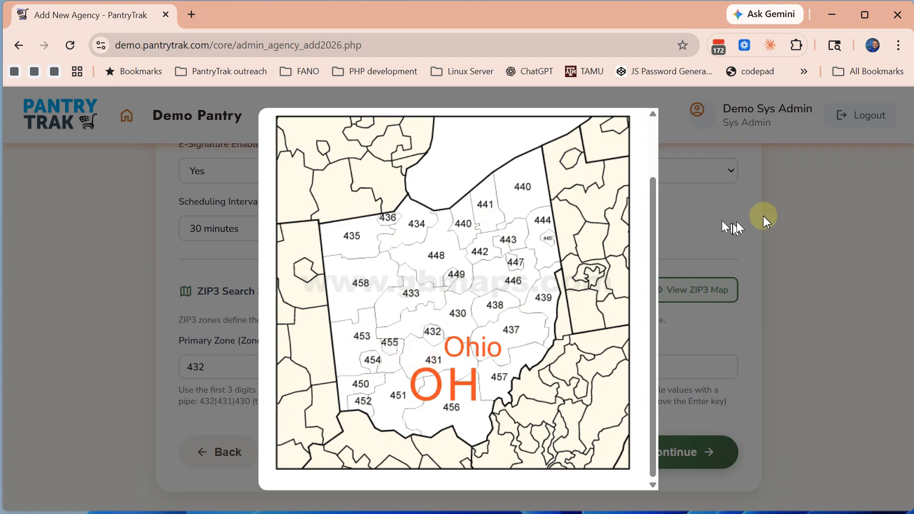
{"action": "left_click", "coordinate": [826, 236]}
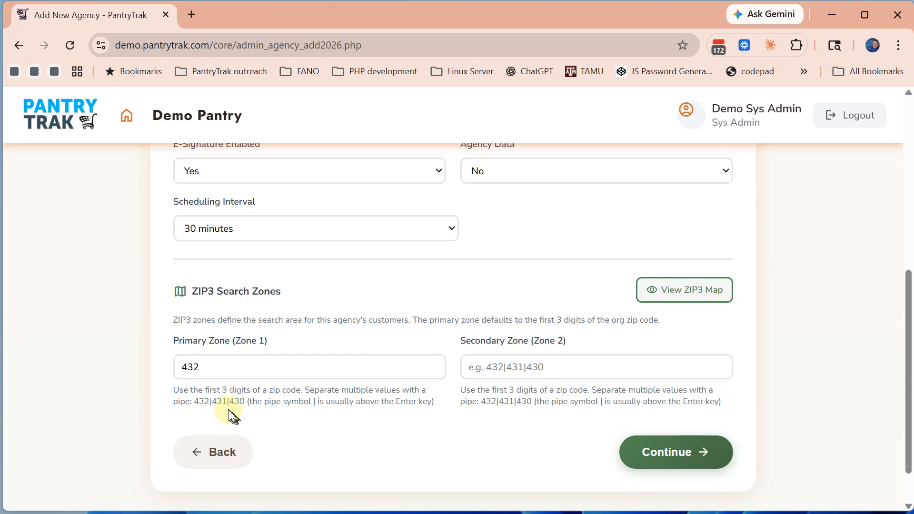
Append |431|430 so Primary Zone reads 432|431|430, then continue to the Event step
{"action": "left_click", "coordinate": [216, 371]}
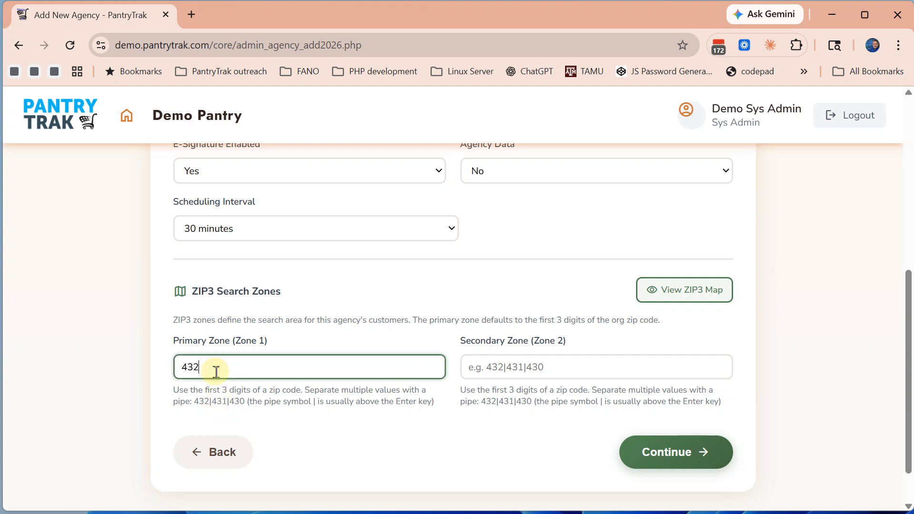
{"action": "type", "text": "|431|430"}
{"action": "left_click", "coordinate": [326, 431]}
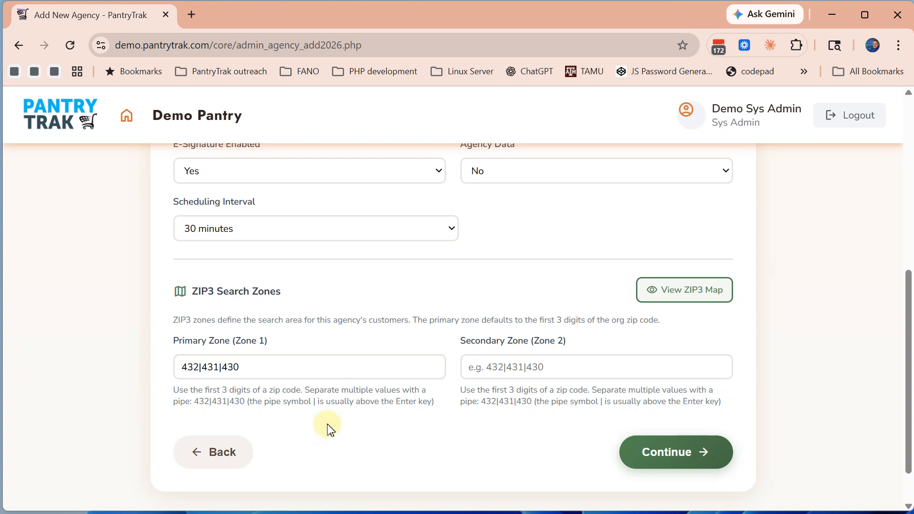
{"action": "left_click", "coordinate": [675, 450]}
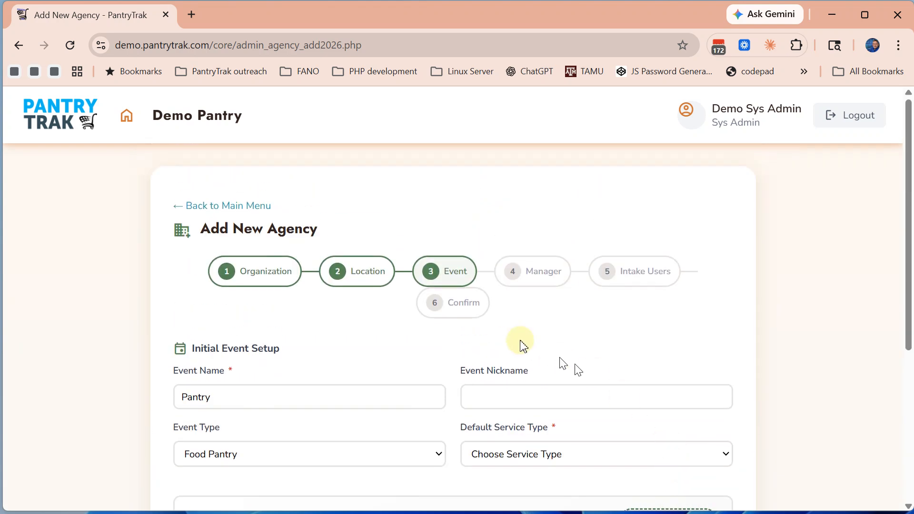
Rename the event from Pantry to ZoCo Cares Pantry with nickname Z Pantry
{"action": "scroll", "coordinate": [327, 347], "scroll_direction": "down", "scroll_amount": 2}
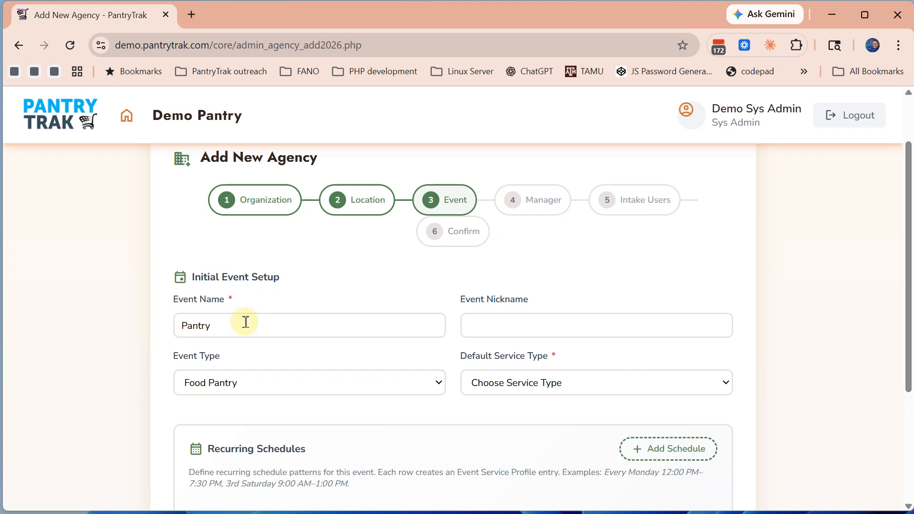
{"action": "left_click_drag", "start_coordinate": [260, 333], "coordinate": [116, 338]}
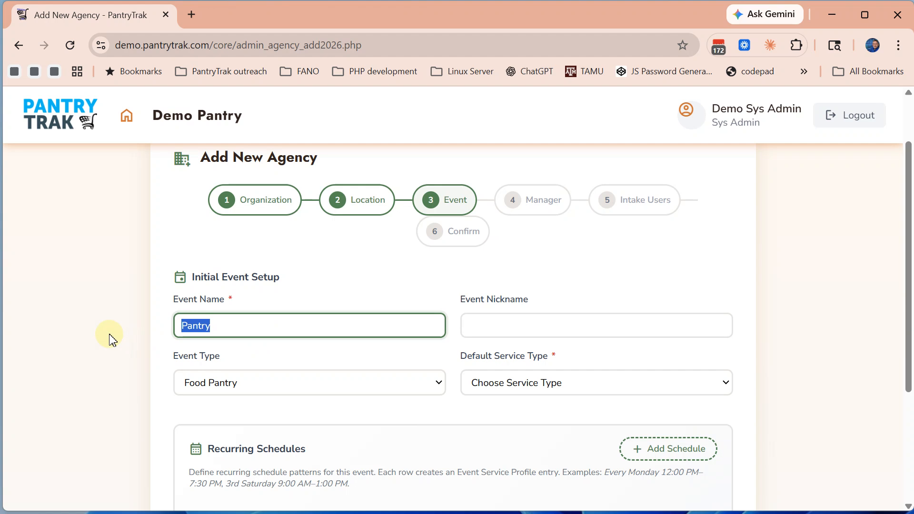
{"action": "type", "text": "ZoCo Cares "}
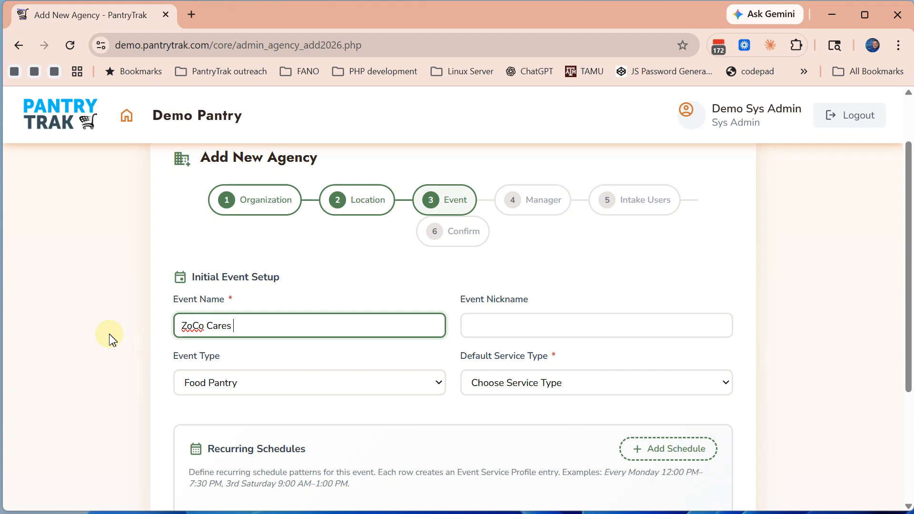
{"action": "type", "text": "Pantry"}
{"action": "key", "text": "Tab"}
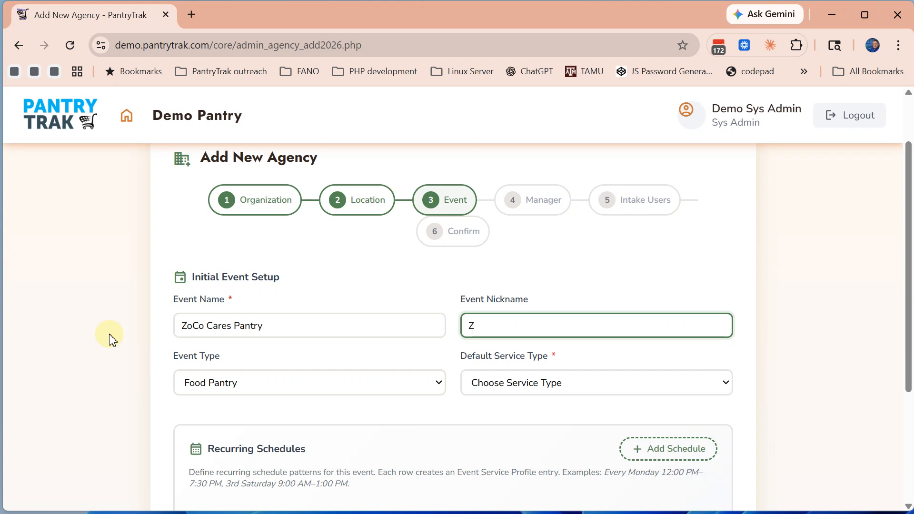
{"action": "type", "text": "Z Pantry"}
{"action": "left_click", "coordinate": [509, 384]}
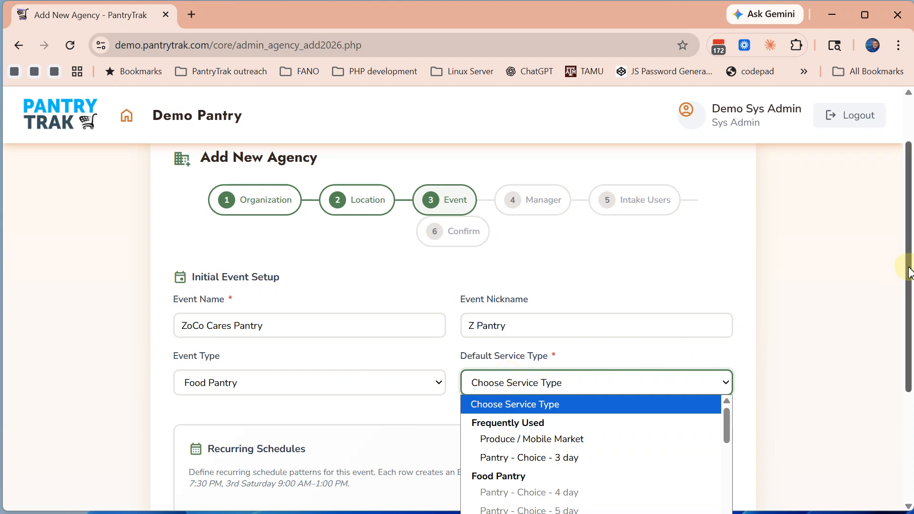
Choose Pantry - Choice - 5 day from the Default Service Type list
{"action": "left_click_drag", "start_coordinate": [909, 272], "coordinate": [903, 360]}
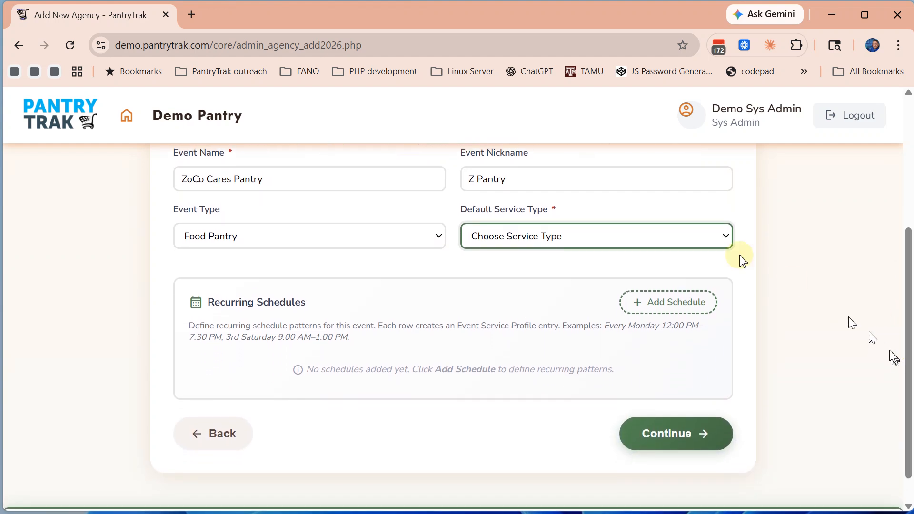
{"action": "left_click", "coordinate": [692, 245]}
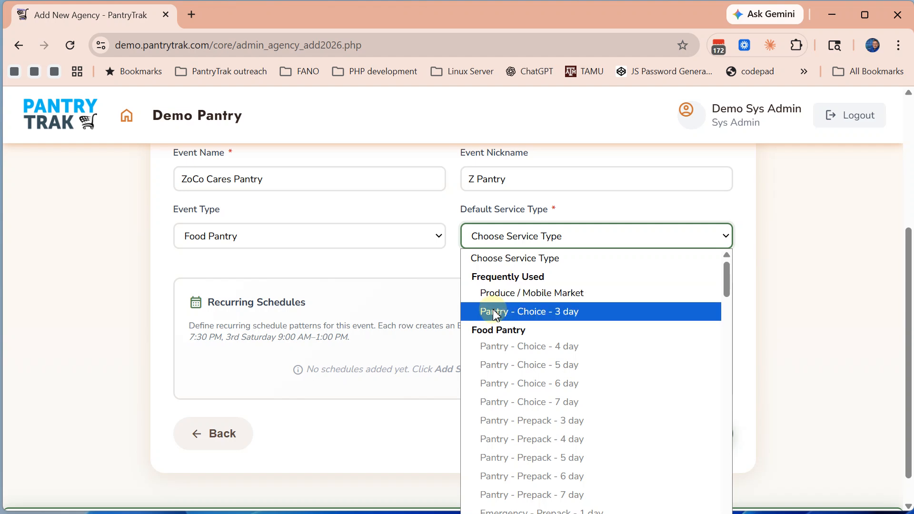
{"action": "scroll", "coordinate": [534, 387], "scroll_direction": "down", "scroll_amount": 8}
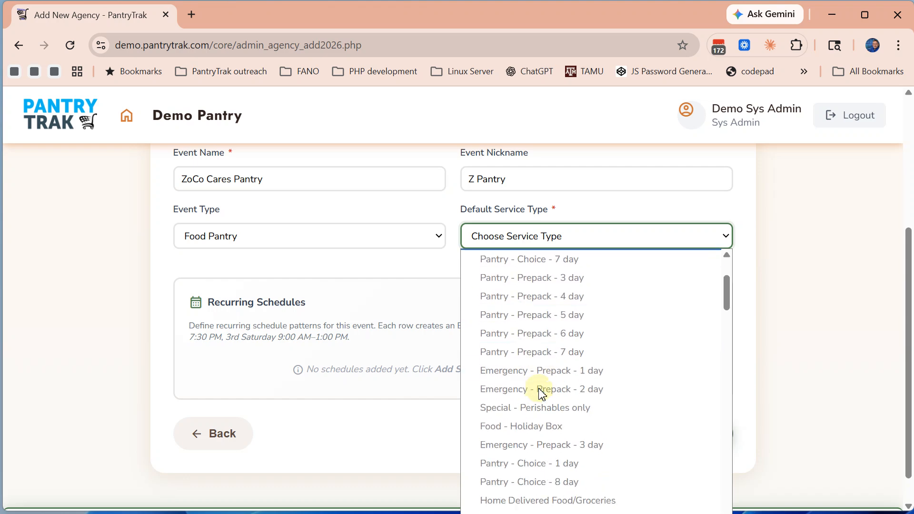
{"action": "scroll", "coordinate": [542, 393], "scroll_direction": "down", "scroll_amount": 20}
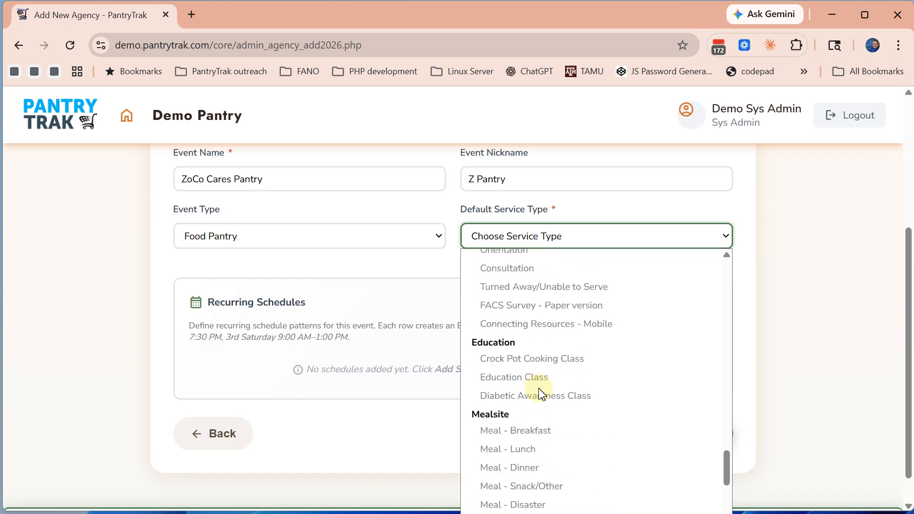
{"action": "scroll", "coordinate": [542, 394], "scroll_direction": "down", "scroll_amount": 15}
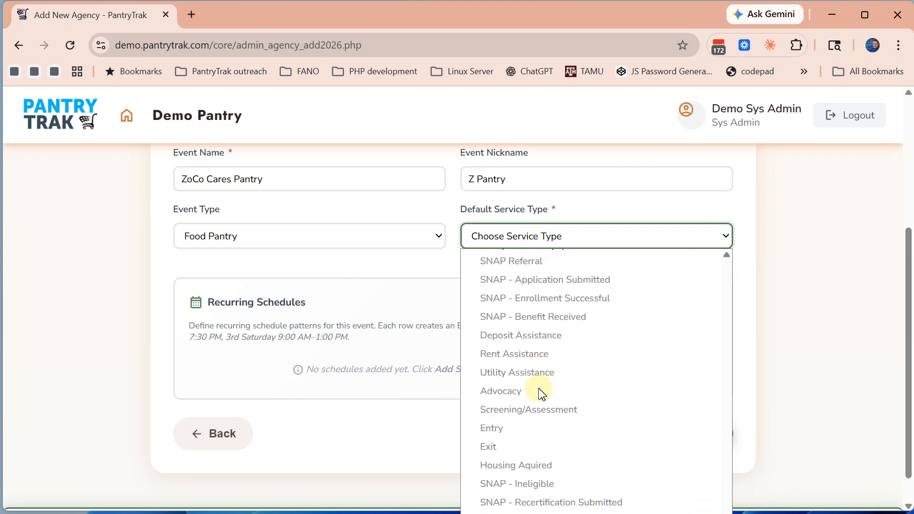
{"action": "scroll", "coordinate": [542, 394], "scroll_direction": "up", "scroll_amount": 20}
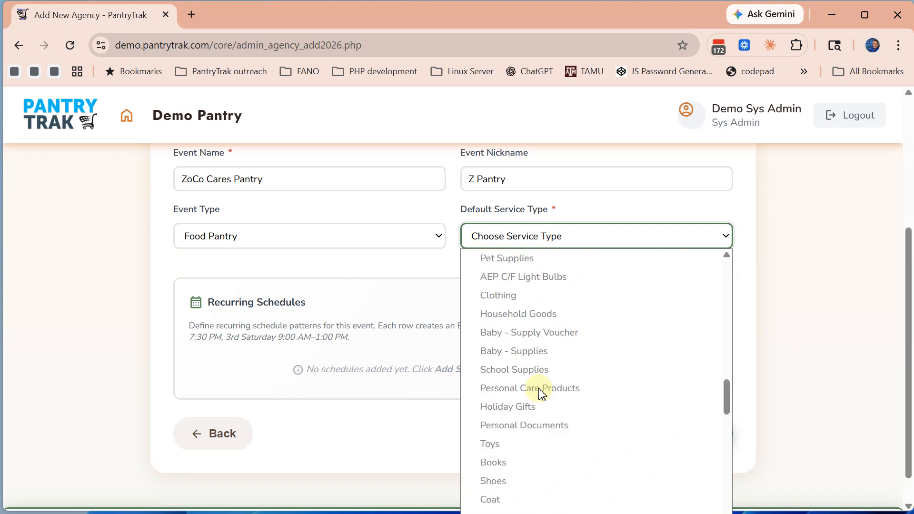
{"action": "scroll", "coordinate": [541, 394], "scroll_direction": "up", "scroll_amount": 5}
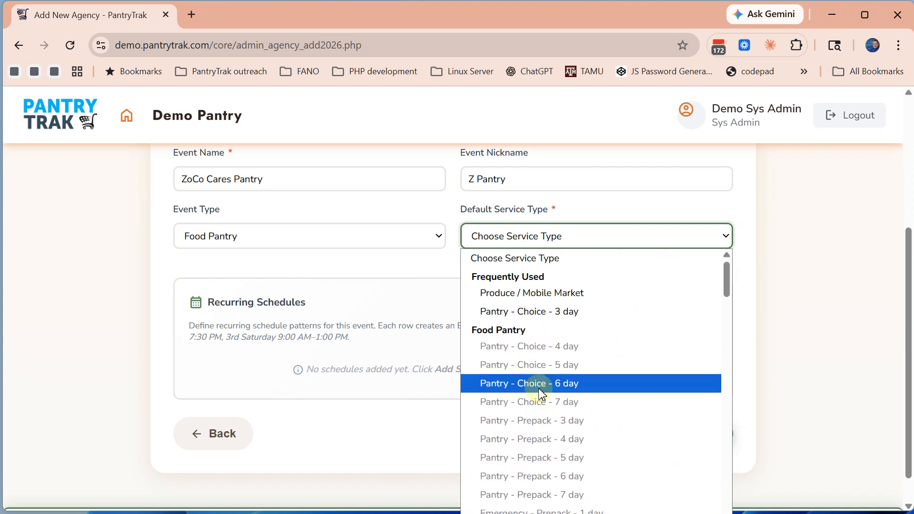
{"action": "left_click", "coordinate": [479, 364]}
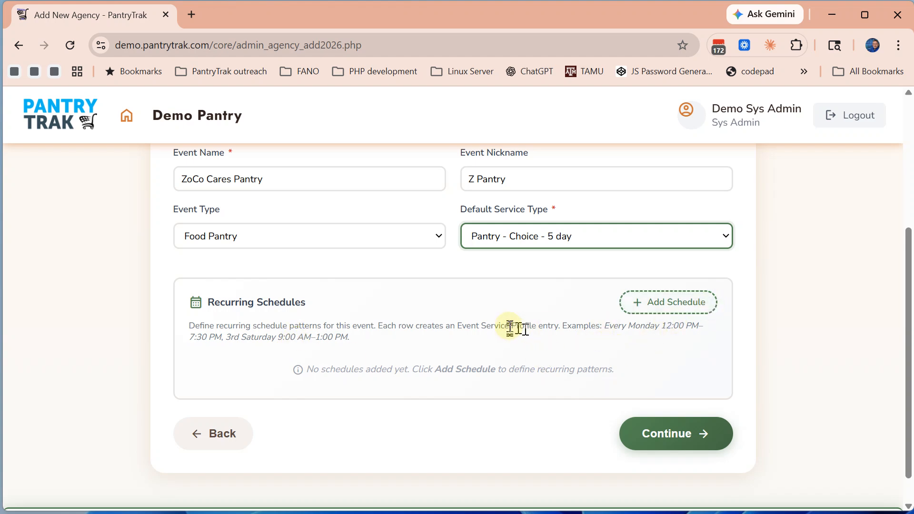
{"action": "left_click", "coordinate": [660, 310]}
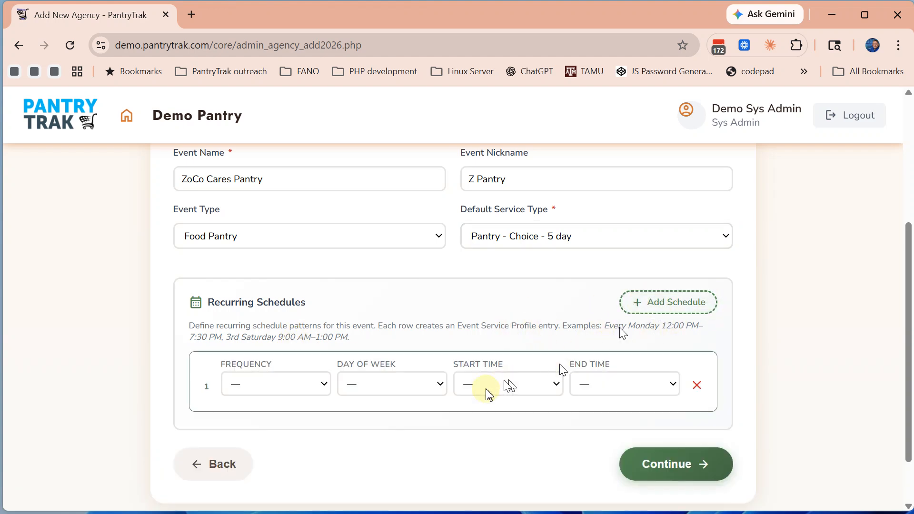
Set the first schedule's frequency to 3rd and its day to Saturday
{"action": "left_click", "coordinate": [284, 384]}
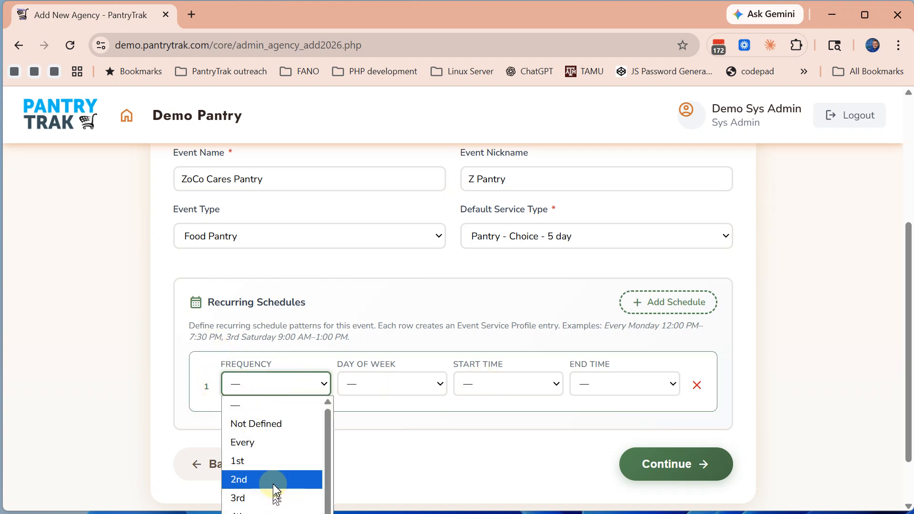
{"action": "left_click", "coordinate": [265, 496]}
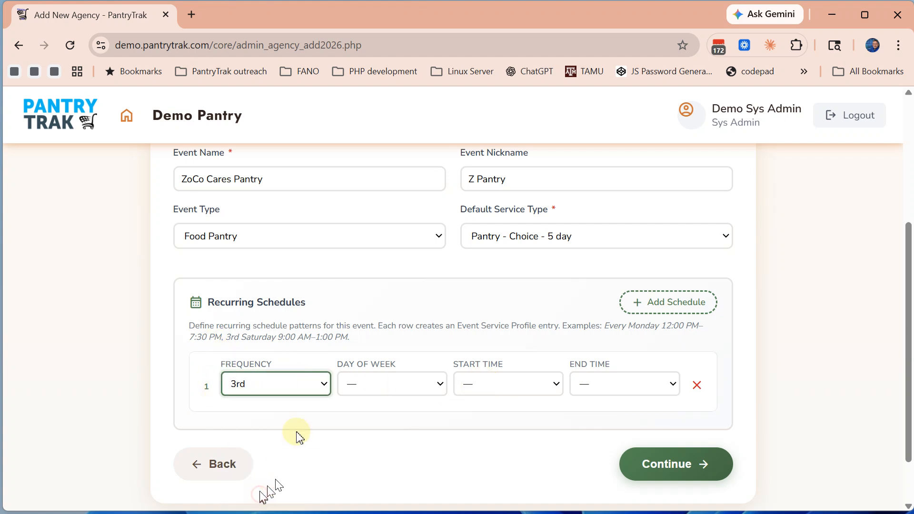
{"action": "left_click", "coordinate": [388, 386]}
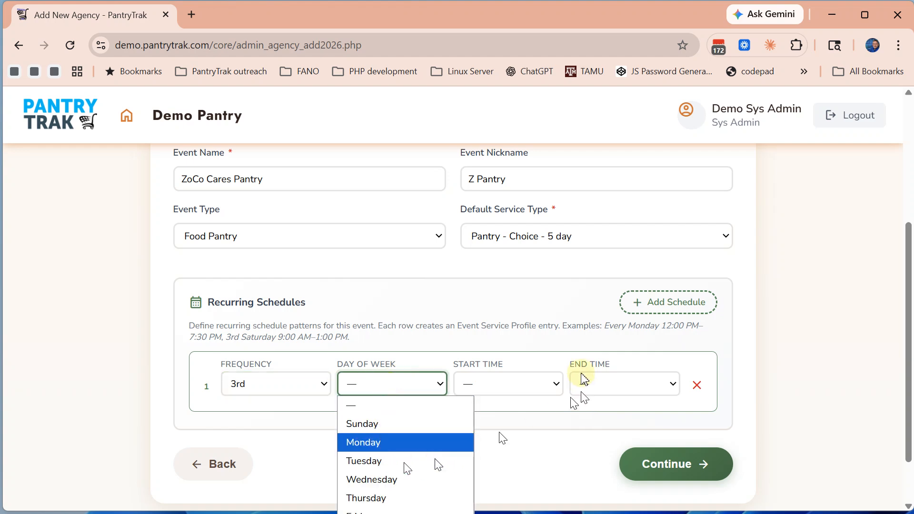
{"action": "left_click_drag", "start_coordinate": [907, 230], "coordinate": [903, 295]}
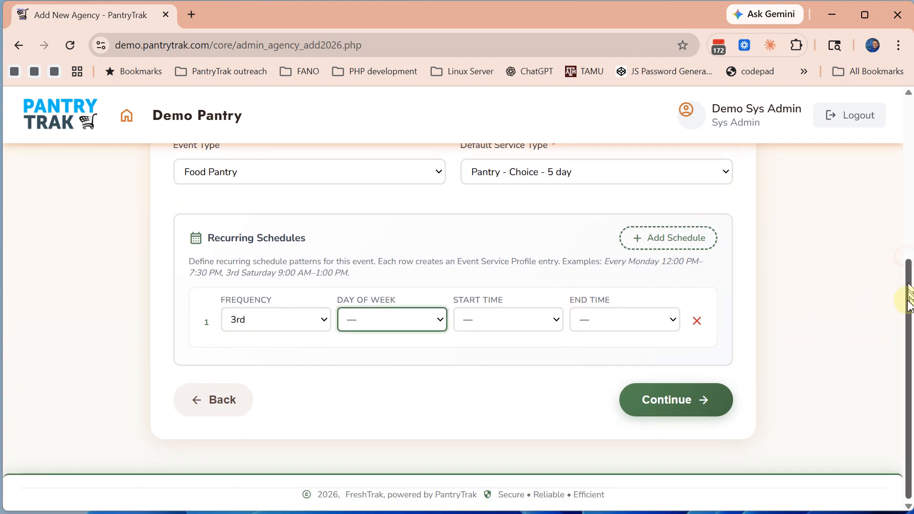
{"action": "left_click", "coordinate": [365, 316]}
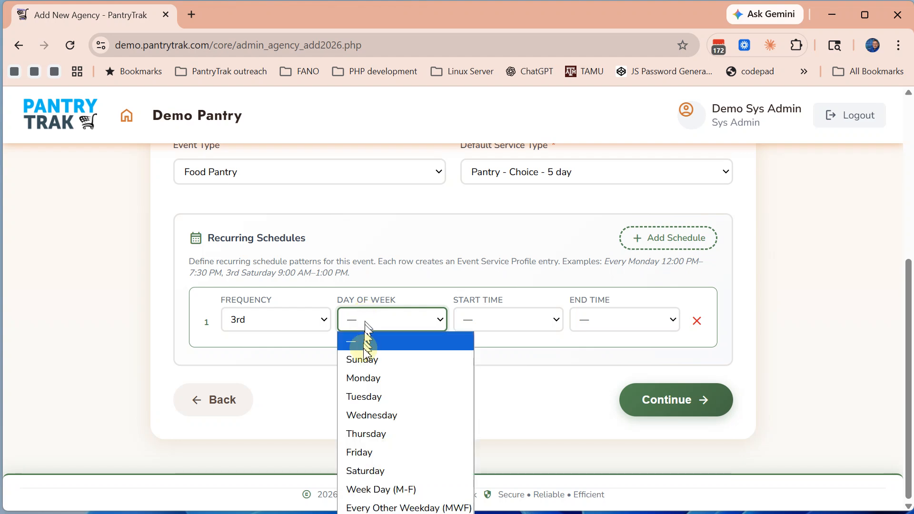
{"action": "left_click", "coordinate": [357, 470]}
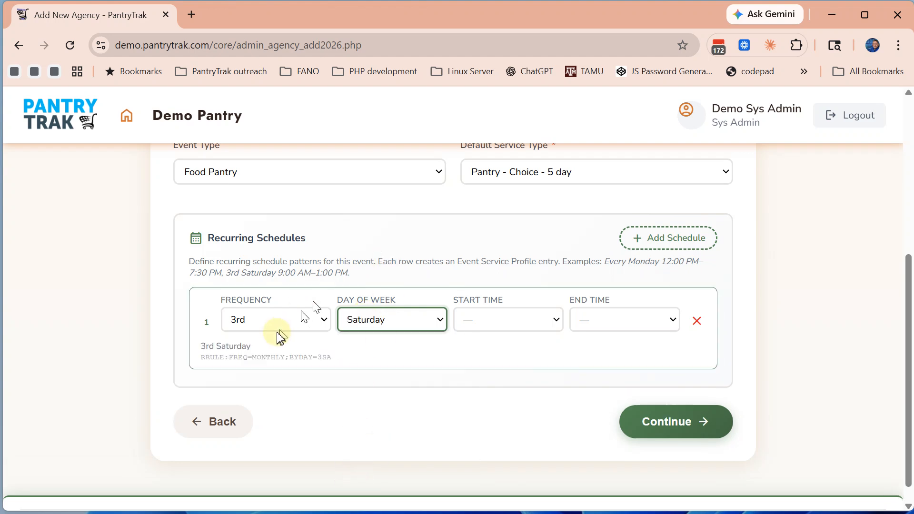
Give the first schedule start time 9:30 AM and end time 12:15 PM, then add a second row
{"action": "left_click", "coordinate": [524, 322]}
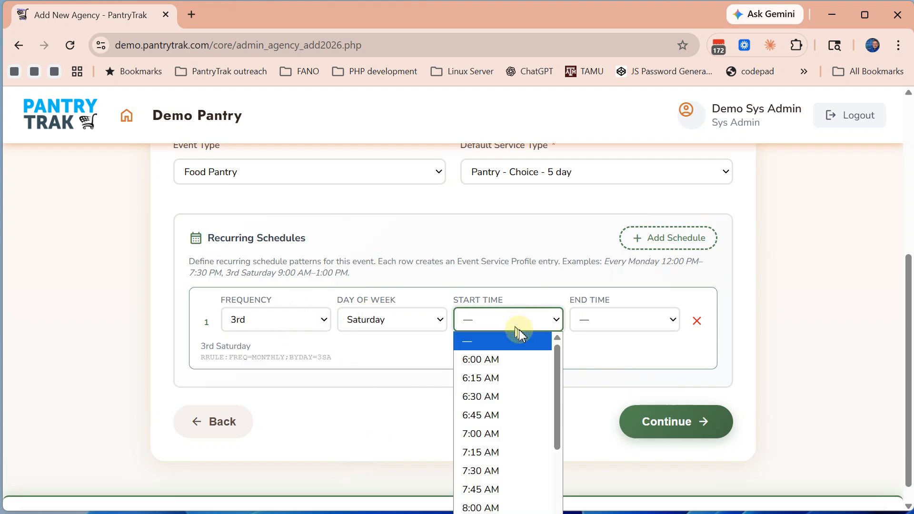
{"action": "left_click_drag", "start_coordinate": [555, 380], "coordinate": [544, 451]}
{"action": "scroll", "coordinate": [475, 379], "scroll_direction": "down", "scroll_amount": 2}
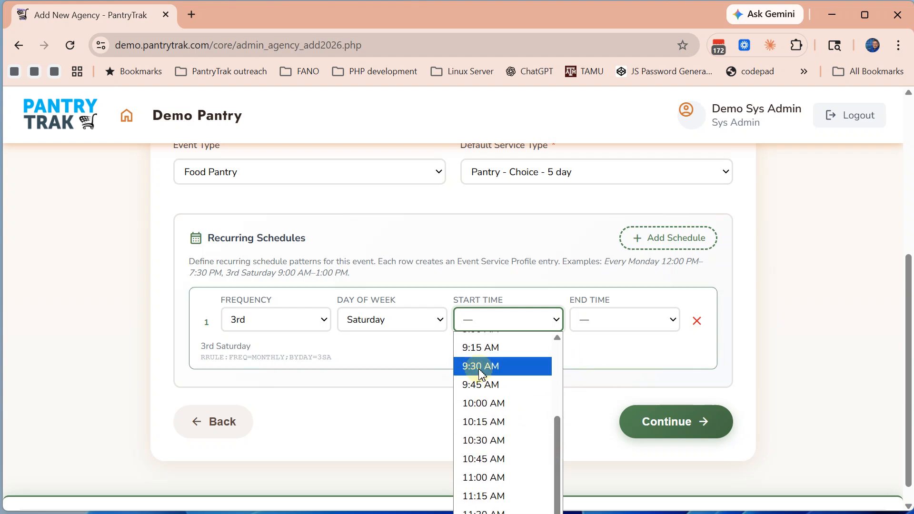
{"action": "left_click", "coordinate": [481, 373]}
{"action": "left_click", "coordinate": [608, 325]}
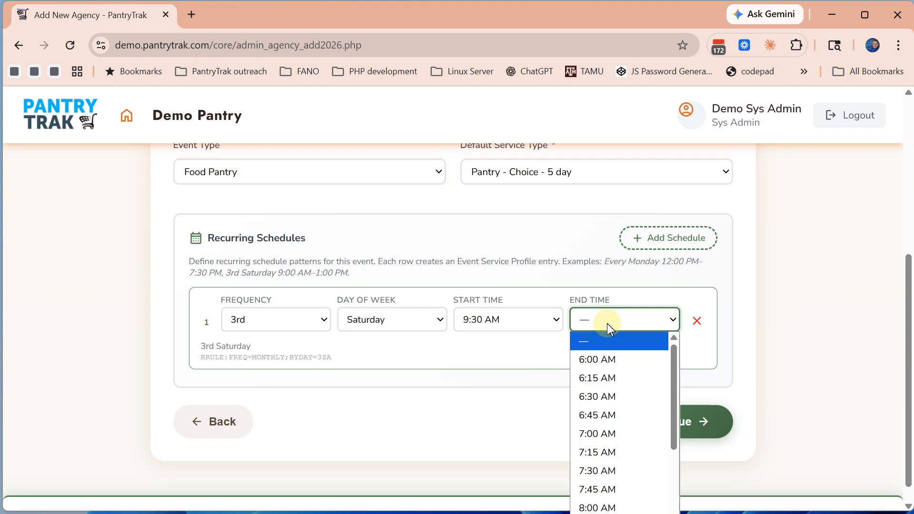
{"action": "left_click_drag", "start_coordinate": [672, 414], "coordinate": [656, 505]}
{"action": "left_click", "coordinate": [588, 457]}
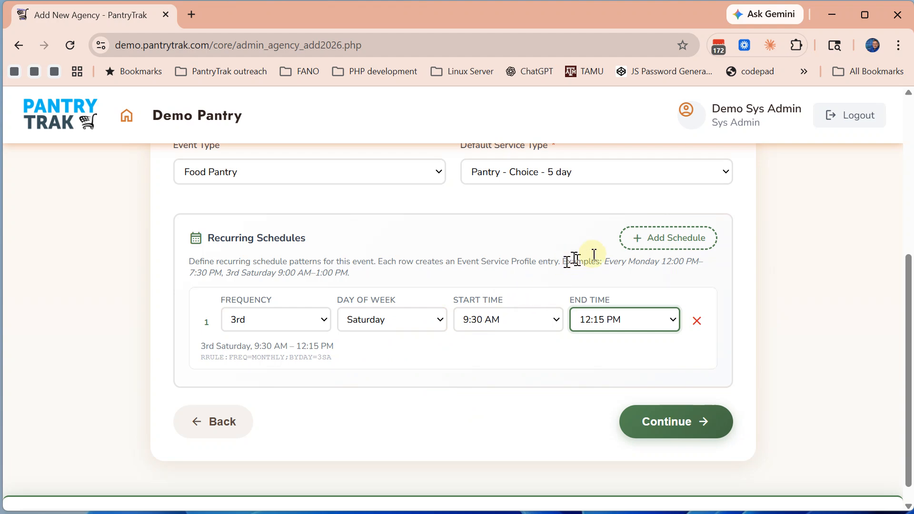
{"action": "left_click", "coordinate": [663, 241]}
Make the second schedule repeat every week on Wednesday
{"action": "left_click", "coordinate": [271, 407]}
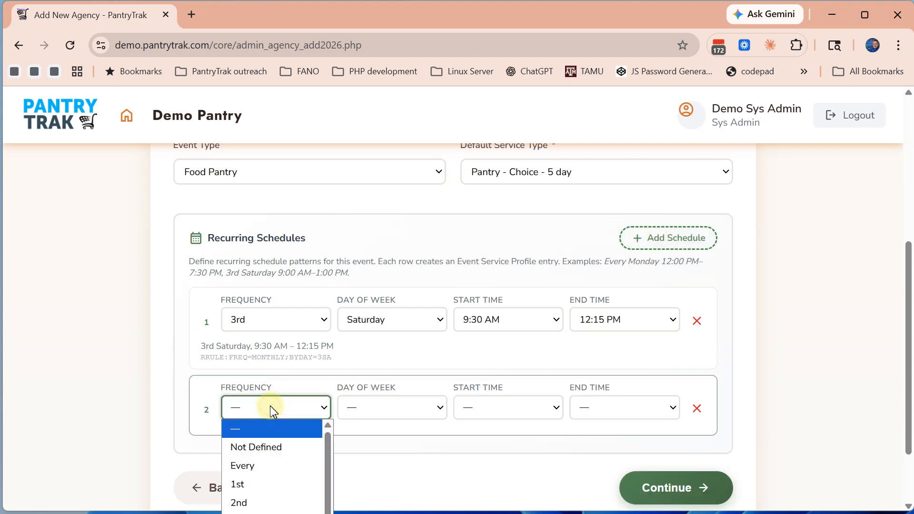
{"action": "left_click", "coordinate": [247, 467]}
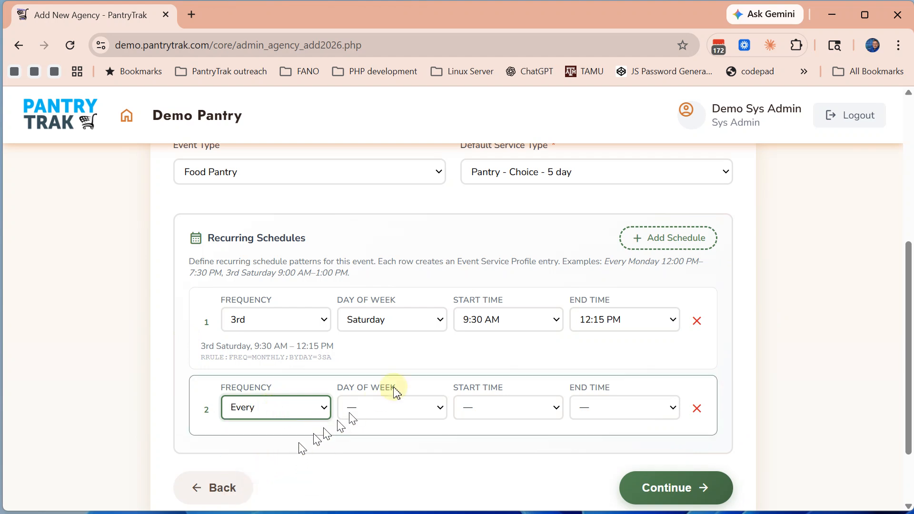
{"action": "left_click", "coordinate": [386, 411]}
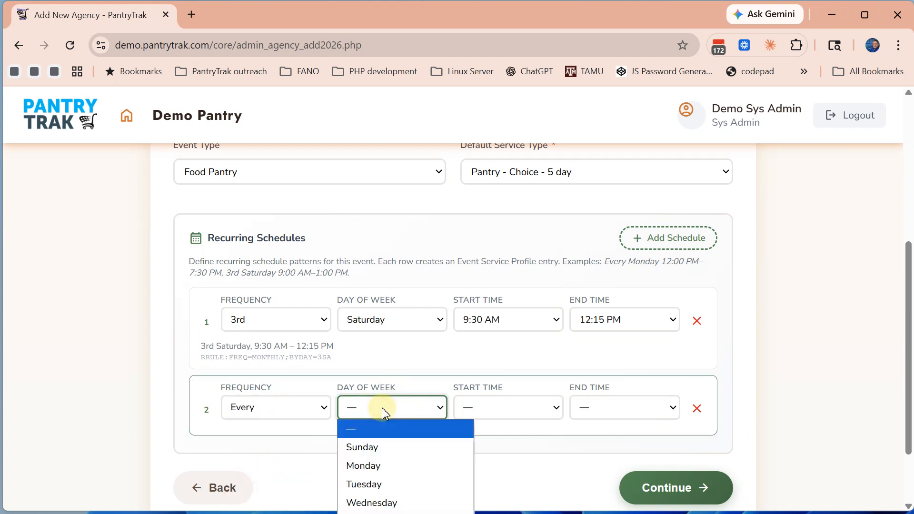
{"action": "left_click", "coordinate": [364, 502]}
Set the second schedule's start time to 3:15 PM
{"action": "left_click", "coordinate": [481, 410]}
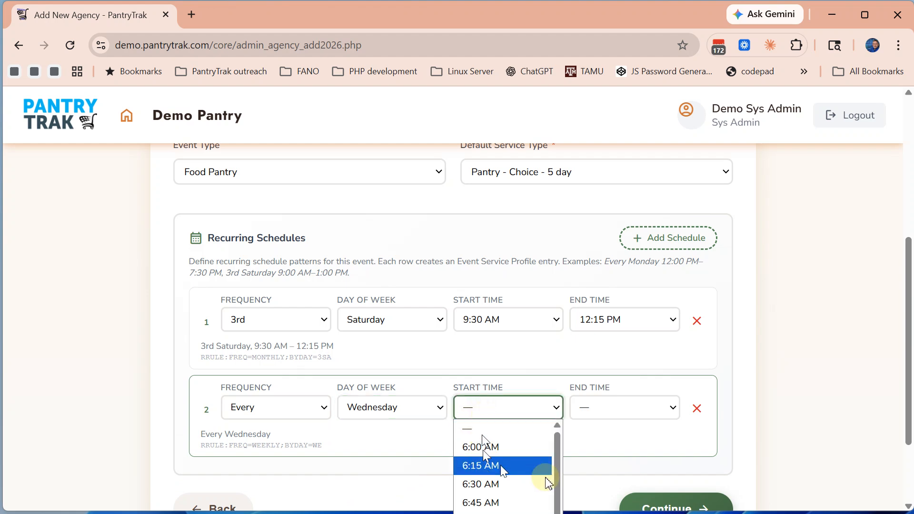
{"action": "scroll", "coordinate": [562, 449], "scroll_direction": "down", "scroll_amount": 10}
{"action": "scroll", "coordinate": [562, 447], "scroll_direction": "up", "scroll_amount": 9}
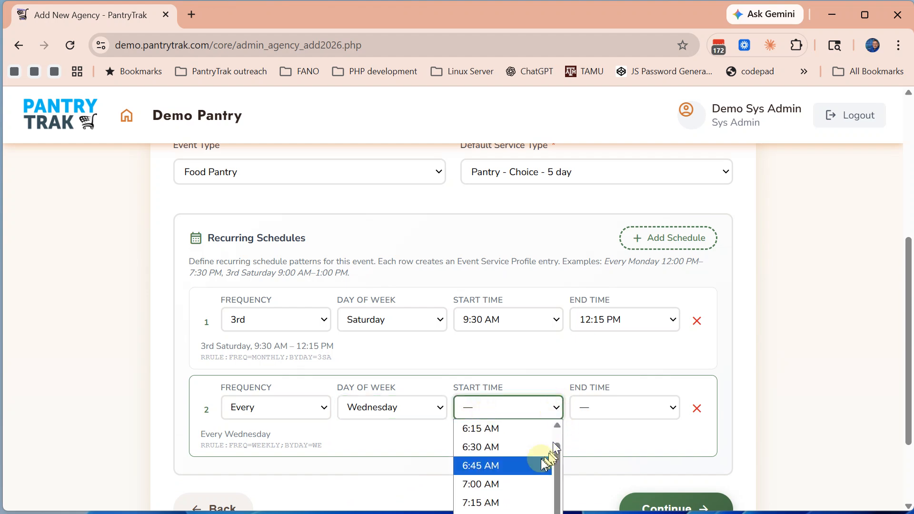
{"action": "scroll", "coordinate": [541, 459], "scroll_direction": "down", "scroll_amount": 3}
{"action": "left_click_drag", "start_coordinate": [904, 302], "coordinate": [904, 367]}
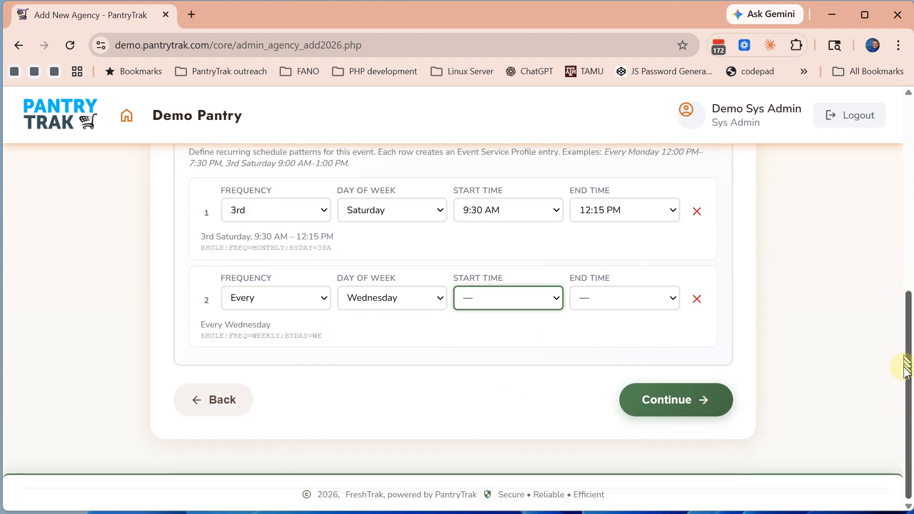
{"action": "left_click", "coordinate": [511, 300]}
{"action": "scroll", "coordinate": [522, 429], "scroll_direction": "down", "scroll_amount": 13}
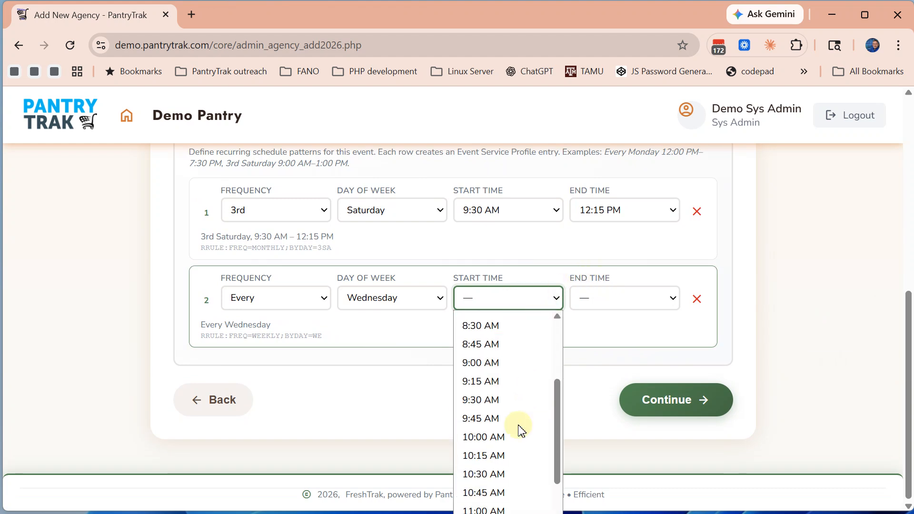
{"action": "scroll", "coordinate": [522, 429], "scroll_direction": "down", "scroll_amount": 1}
{"action": "scroll", "coordinate": [520, 426], "scroll_direction": "up", "scroll_amount": 2}
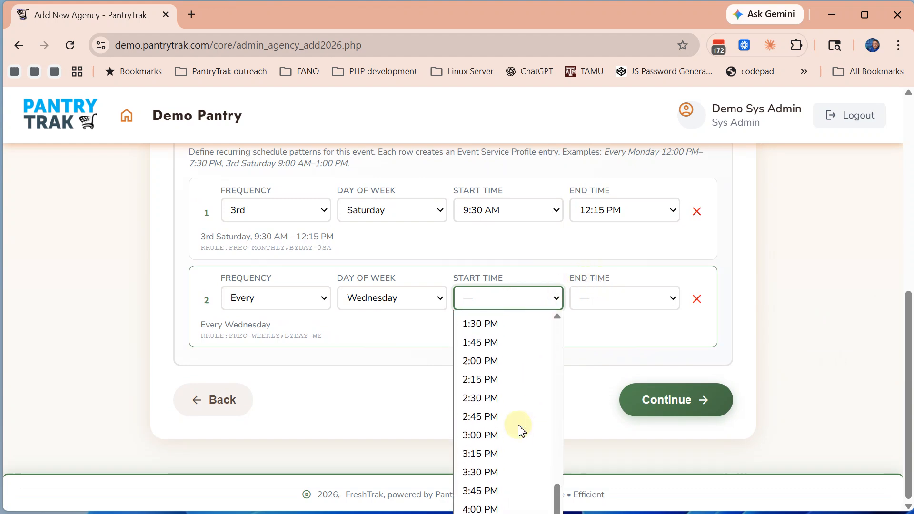
{"action": "left_click", "coordinate": [479, 453]}
Set the second schedule's end time to 6:30 PM
{"action": "left_click", "coordinate": [585, 300]}
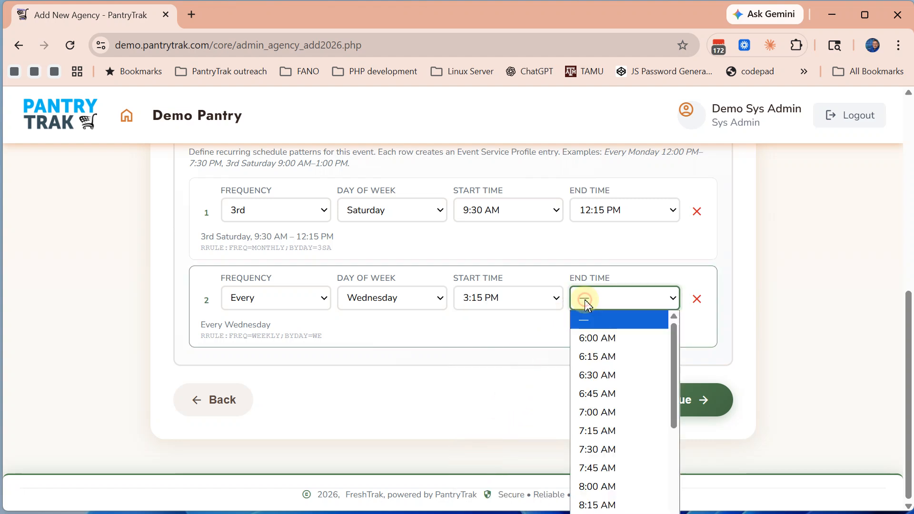
{"action": "scroll", "coordinate": [628, 381], "scroll_direction": "down", "scroll_amount": 8}
{"action": "scroll", "coordinate": [650, 369], "scroll_direction": "down", "scroll_amount": 6}
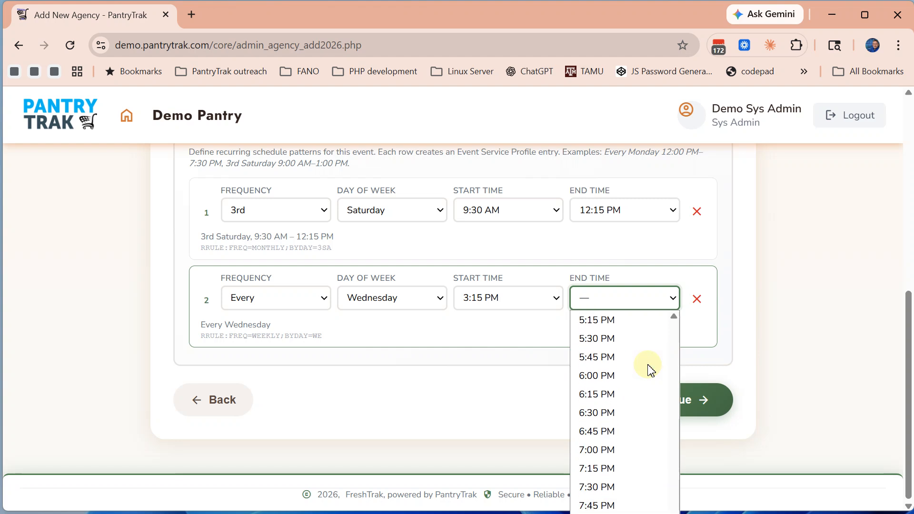
{"action": "left_click", "coordinate": [598, 413]}
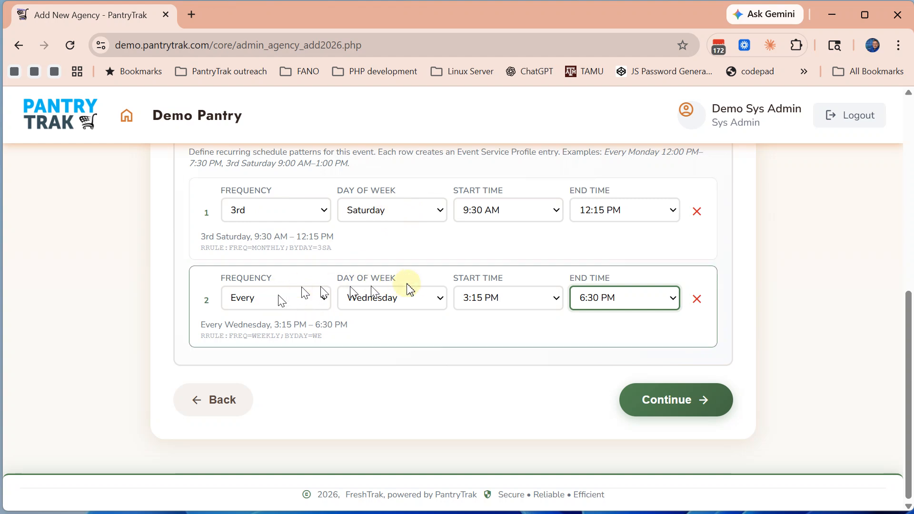
Continue to the Manager step and zoom the page out to 90%
{"action": "left_click", "coordinate": [679, 400]}
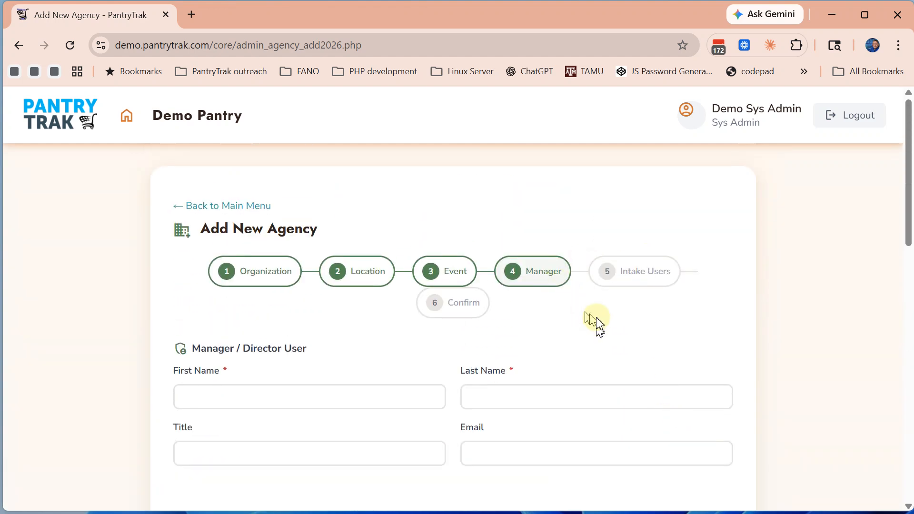
{"action": "scroll", "coordinate": [598, 321], "scroll_direction": "down", "scroll_amount": 1}
{"action": "scroll", "coordinate": [598, 322], "scroll_direction": "down", "scroll_amount": 2}
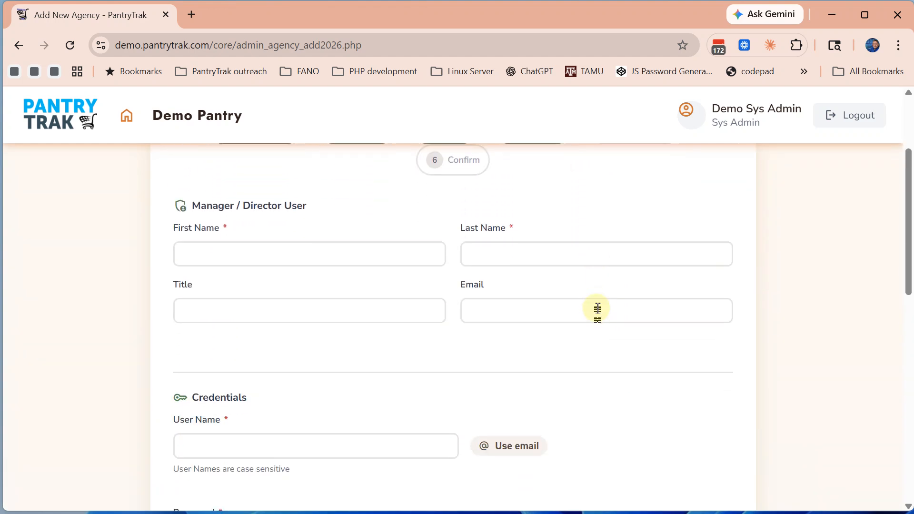
{"action": "key", "text": "ctrl+minus"}
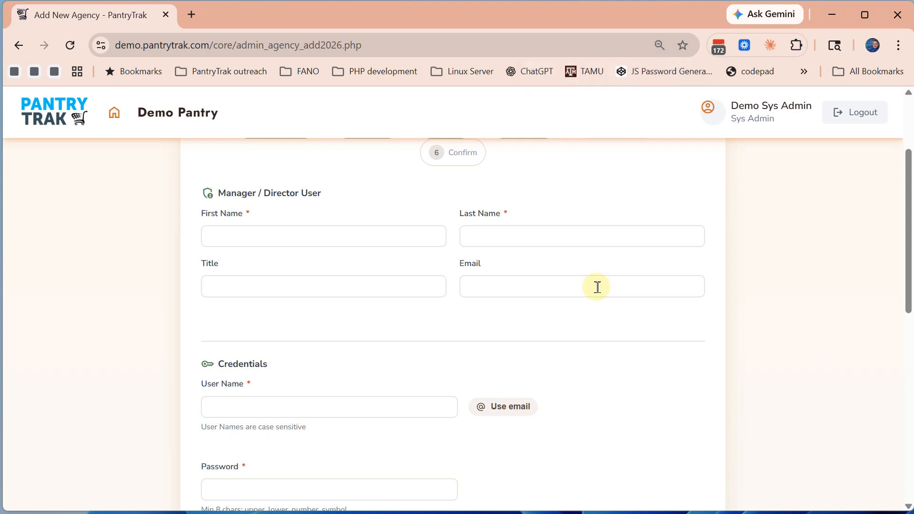
{"action": "left_click", "coordinate": [597, 286]}
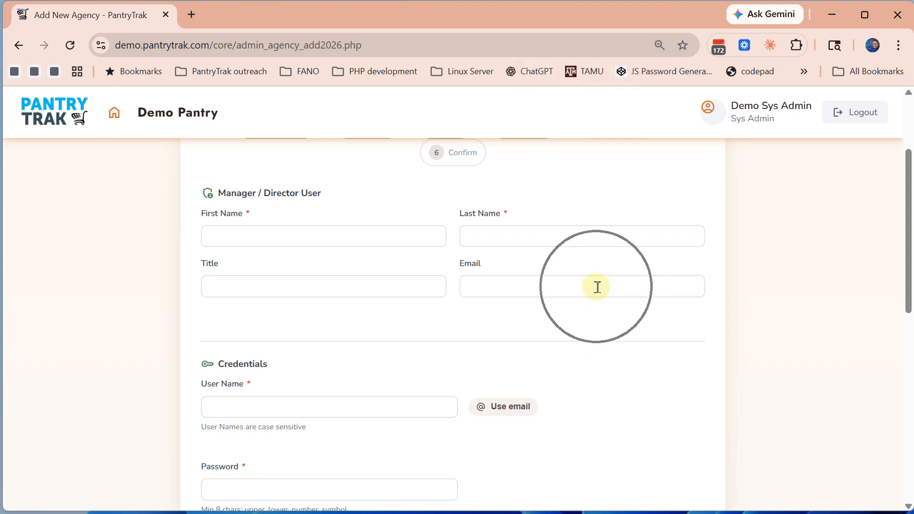
Enter the manager's first and last name, title Executive Director, and pasted e-mail address
{"action": "left_click", "coordinate": [240, 236]}
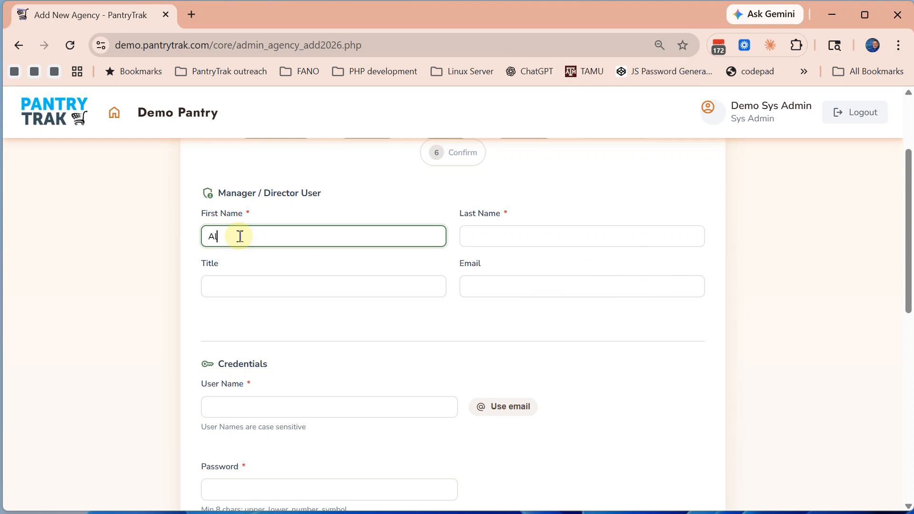
{"action": "key", "text": "Tab"}
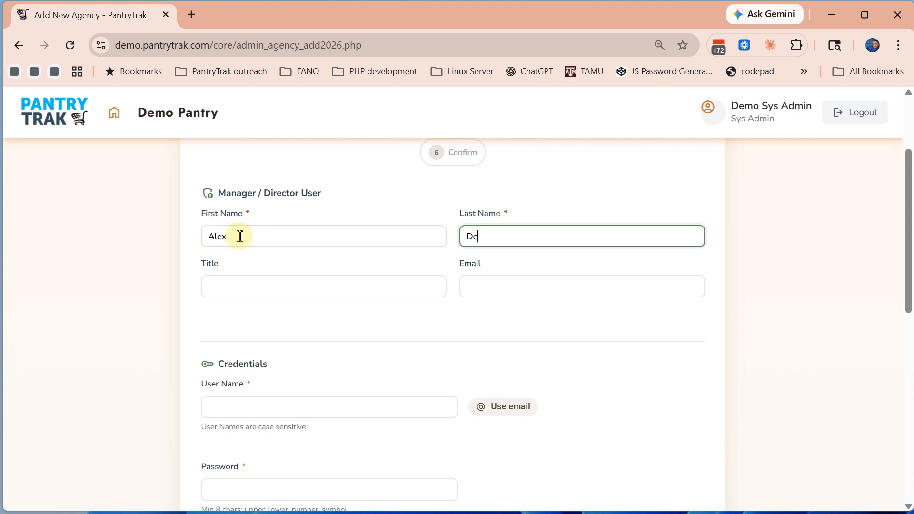
{"action": "type", "text": "DeMilto"}
{"action": "left_click", "coordinate": [230, 291]}
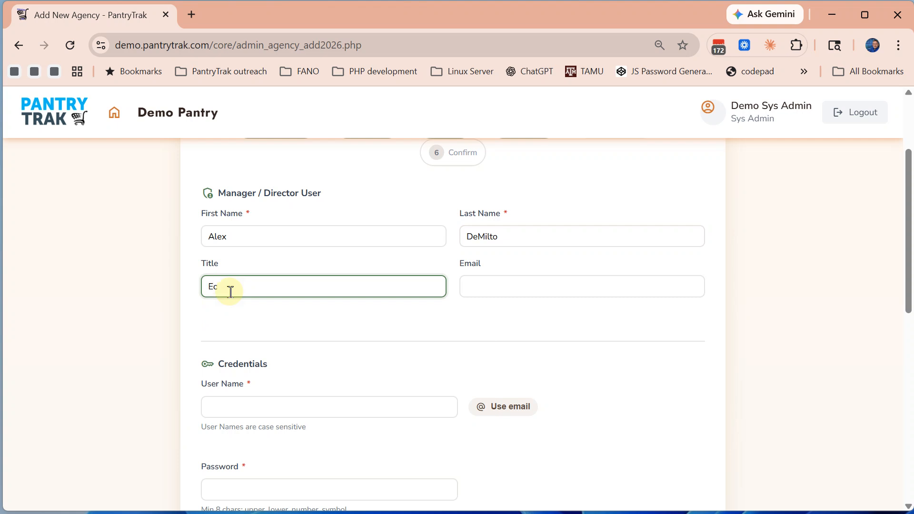
{"action": "type", "text": "ecutive Director"}
{"action": "key", "text": "Tab"}
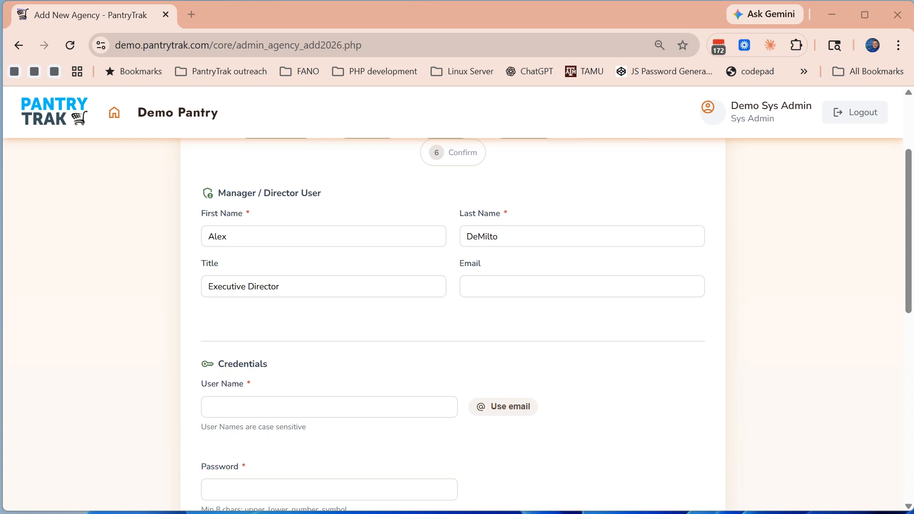
{"action": "left_click", "coordinate": [485, 286]}
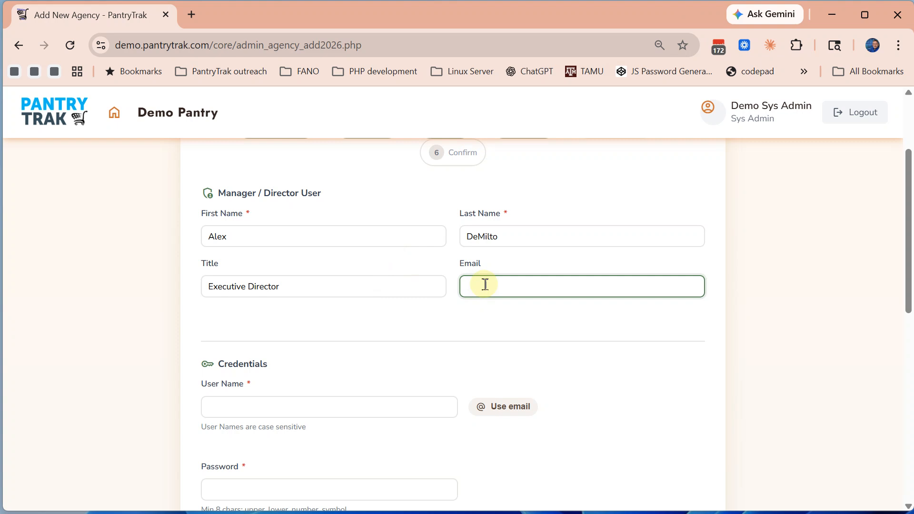
{"action": "key", "text": "ctrl+v"}
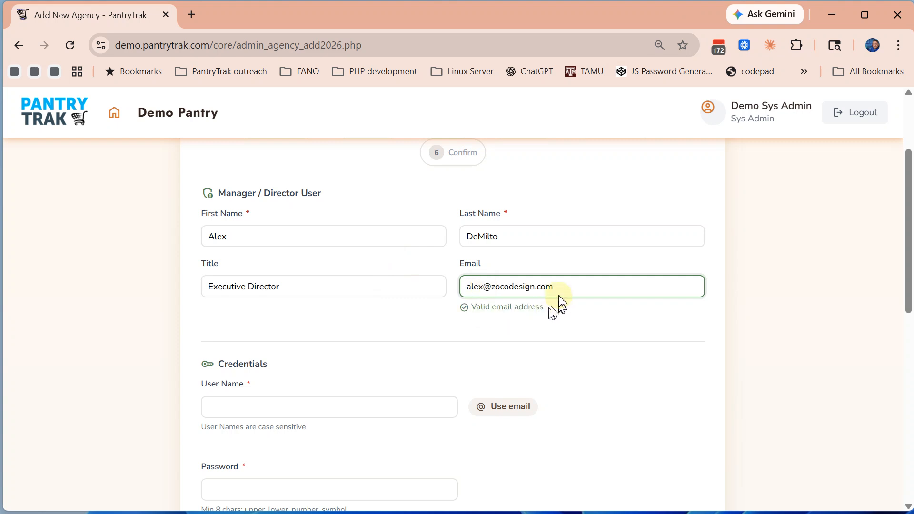
{"action": "left_click", "coordinate": [443, 320]}
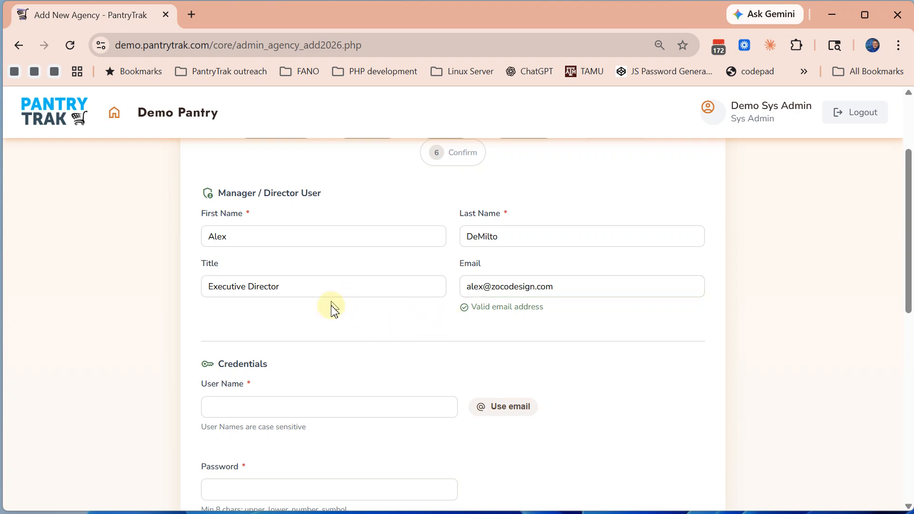
{"action": "scroll", "coordinate": [406, 308], "scroll_direction": "down", "scroll_amount": 2}
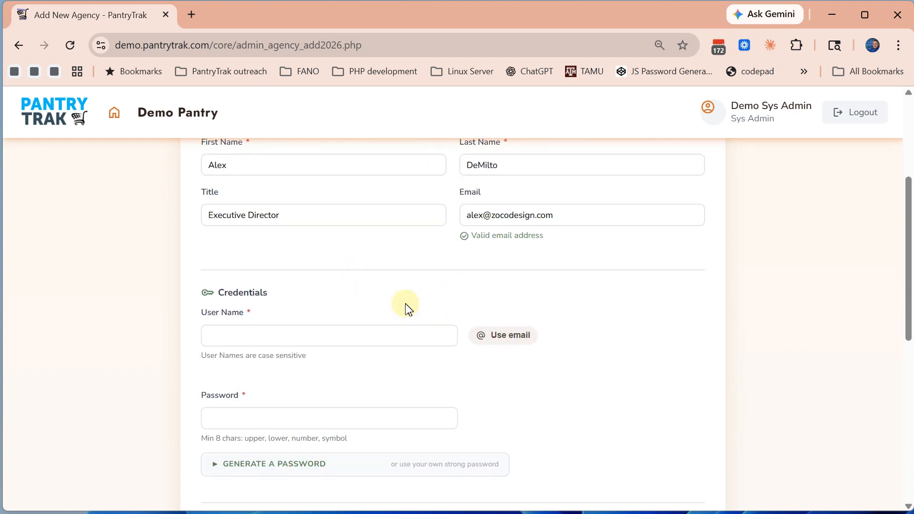
Use the manager's e-mail as the user name and set the password generator length to 11
{"action": "left_click", "coordinate": [507, 339]}
{"action": "scroll", "coordinate": [508, 342], "scroll_direction": "down", "scroll_amount": 4}
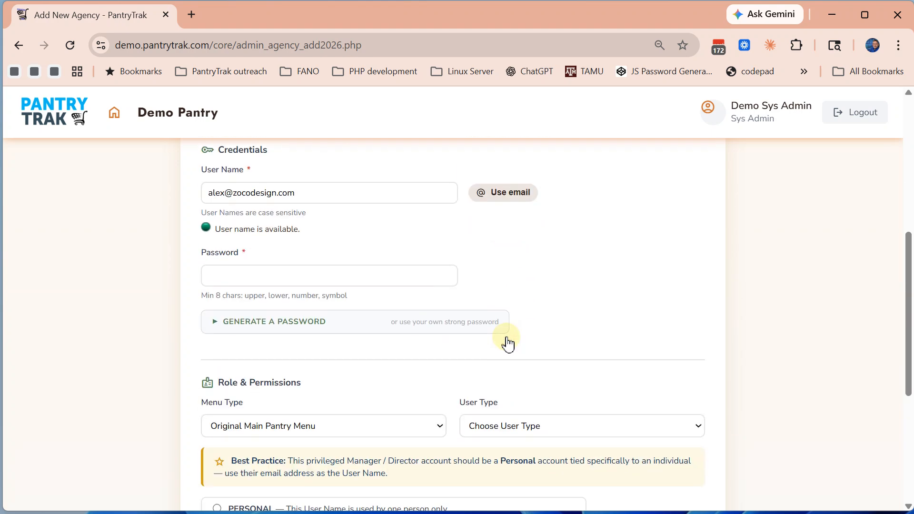
{"action": "left_click", "coordinate": [233, 272]}
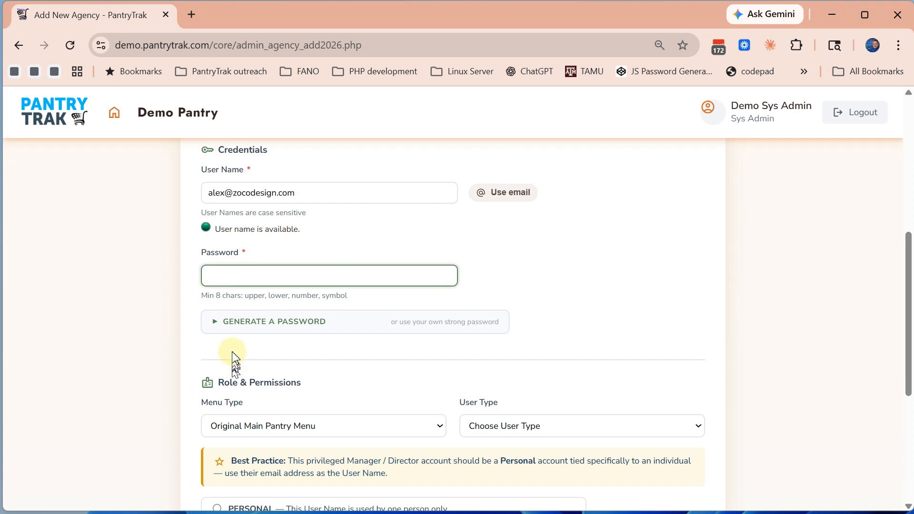
{"action": "left_click", "coordinate": [232, 322]}
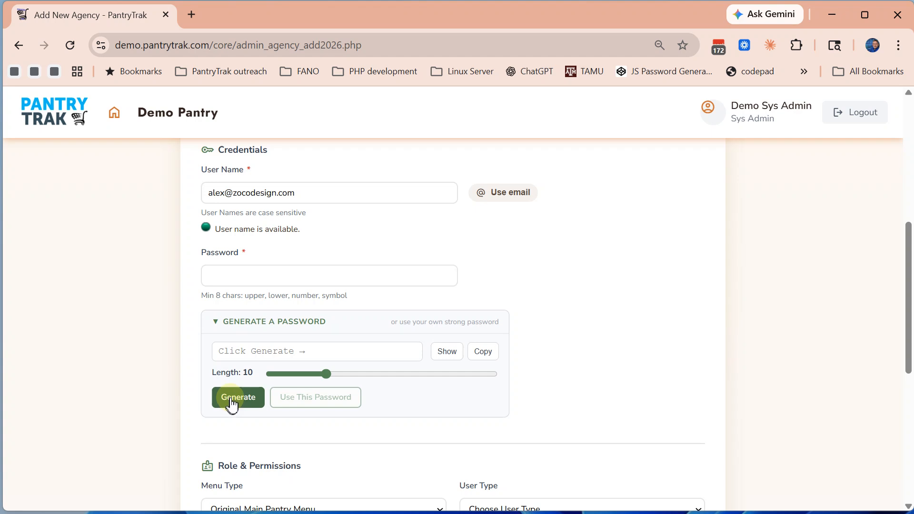
{"action": "mouse_move", "coordinate": [329, 377]}
{"action": "left_mouse_down"}
{"action": "mouse_move", "coordinate": [280, 380]}
{"action": "mouse_move", "coordinate": [507, 375]}
{"action": "mouse_move", "coordinate": [333, 380]}
{"action": "left_mouse_up"}
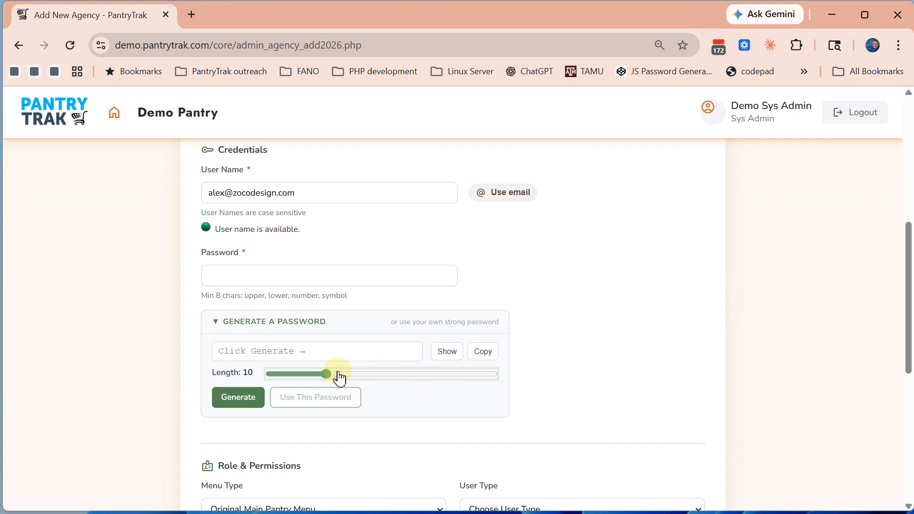
{"action": "left_click", "coordinate": [339, 378]}
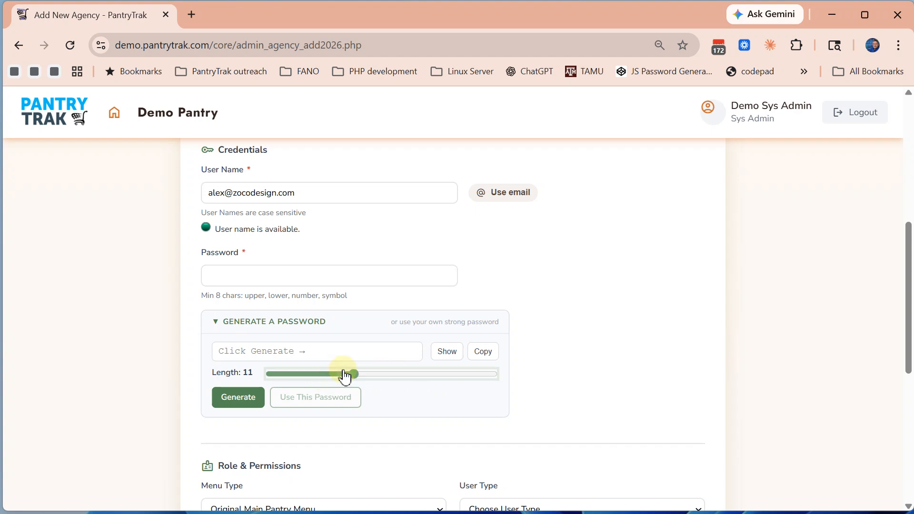
Generate passwords until satisfied and put the chosen one into the Password field
{"action": "left_click", "coordinate": [239, 399]}
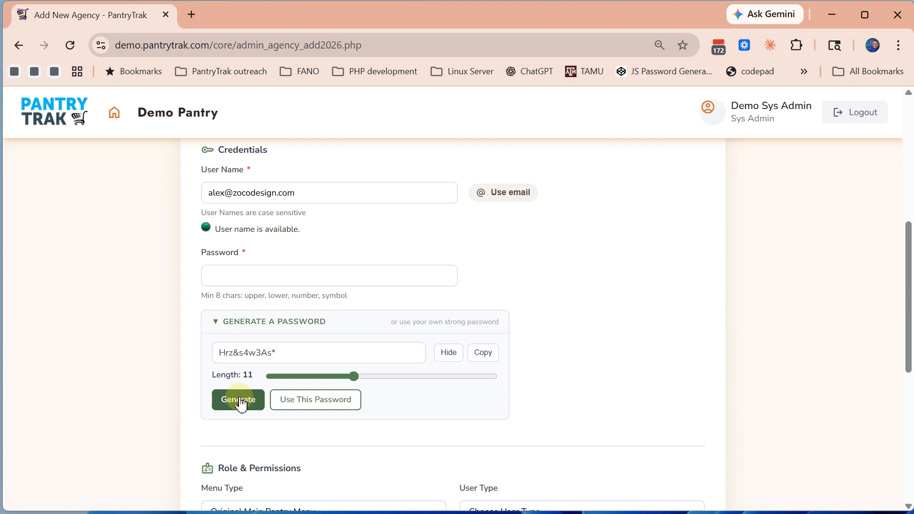
{"action": "left_click", "coordinate": [239, 400]}
{"action": "left_click", "coordinate": [240, 399]}
{"action": "left_click", "coordinate": [239, 400]}
{"action": "left_click", "coordinate": [240, 400]}
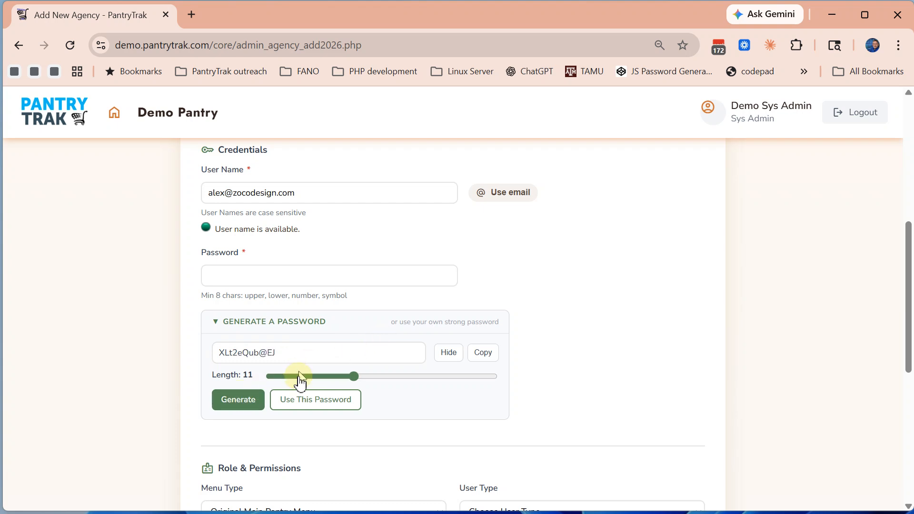
{"action": "left_click", "coordinate": [306, 401]}
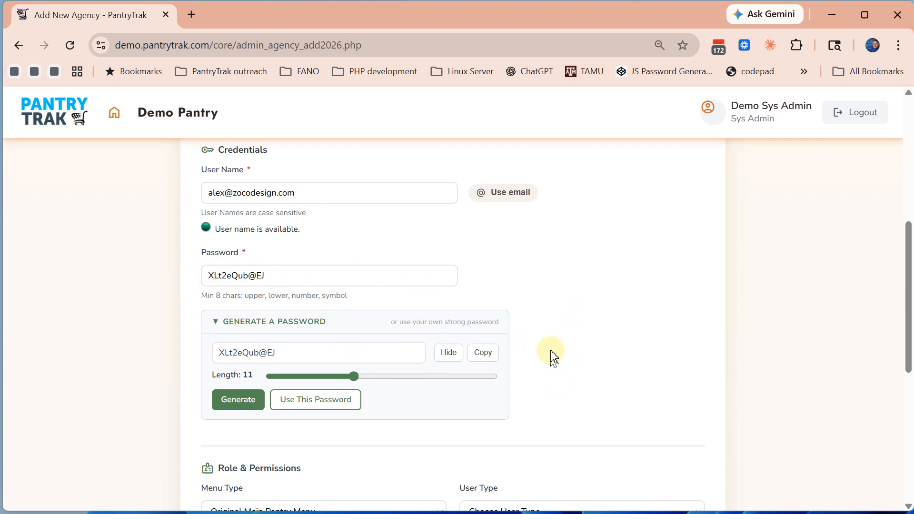
{"action": "scroll", "coordinate": [554, 355], "scroll_direction": "down", "scroll_amount": 2}
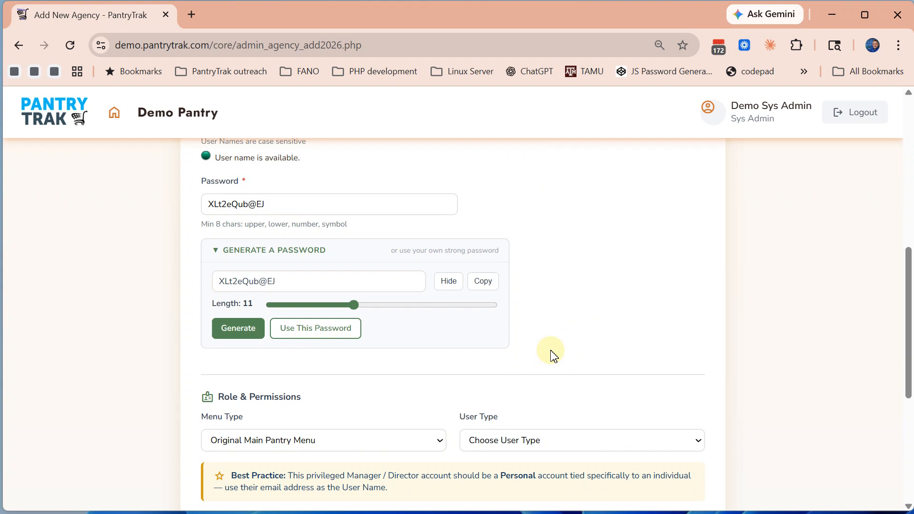
Make the manager a Director with a Personal account, leaving contract signing Not eligible
{"action": "scroll", "coordinate": [572, 252], "scroll_direction": "down", "scroll_amount": 1}
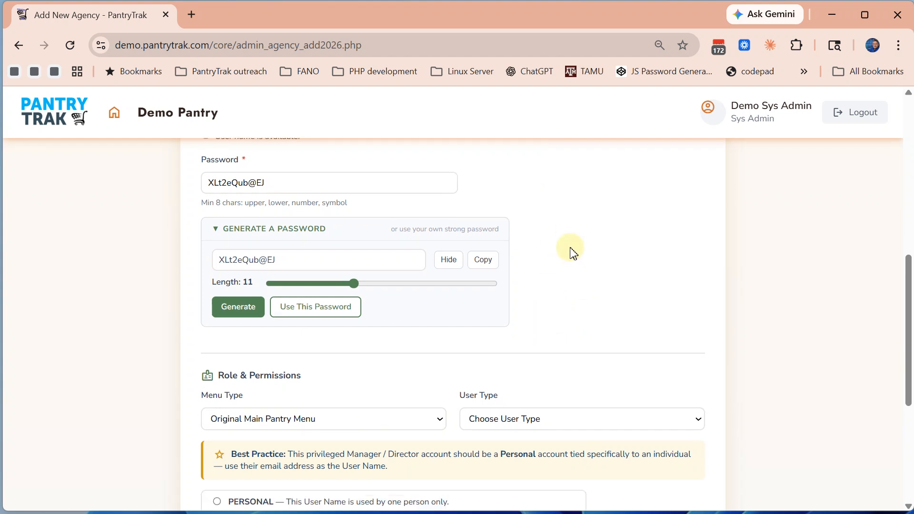
{"action": "scroll", "coordinate": [571, 250], "scroll_direction": "down", "scroll_amount": 2}
{"action": "scroll", "coordinate": [571, 251], "scroll_direction": "down", "scroll_amount": 2}
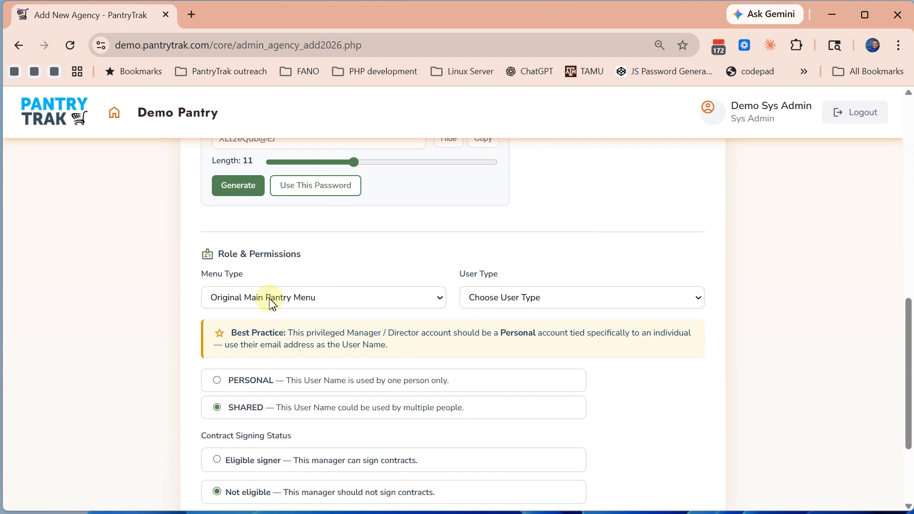
{"action": "left_click", "coordinate": [521, 306]}
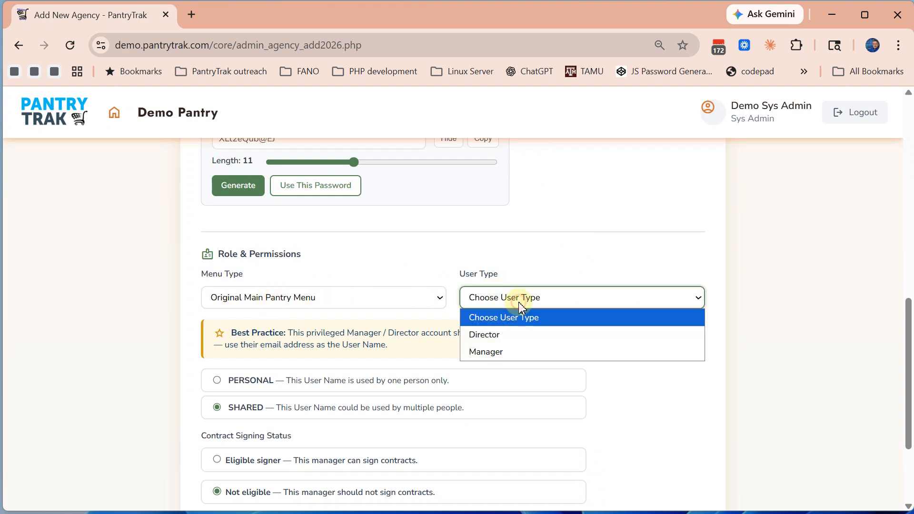
{"action": "left_click", "coordinate": [488, 335]}
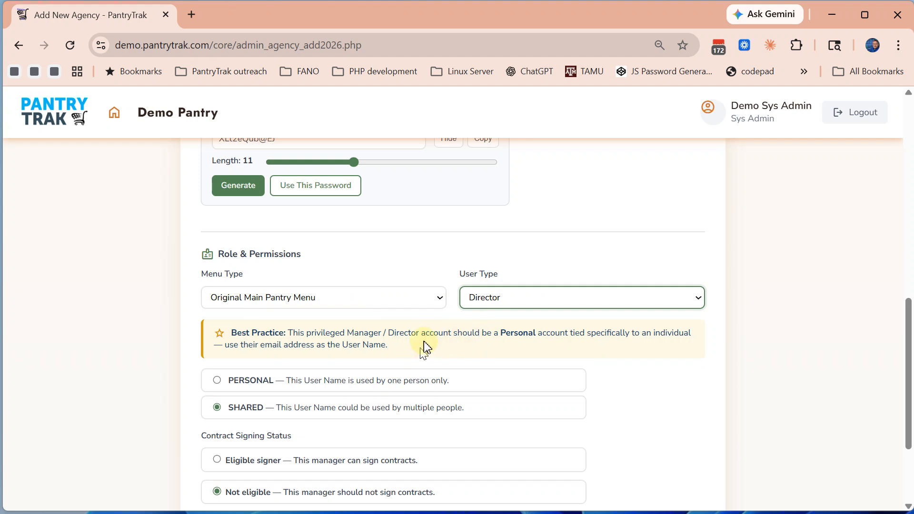
{"action": "left_click", "coordinate": [217, 380]}
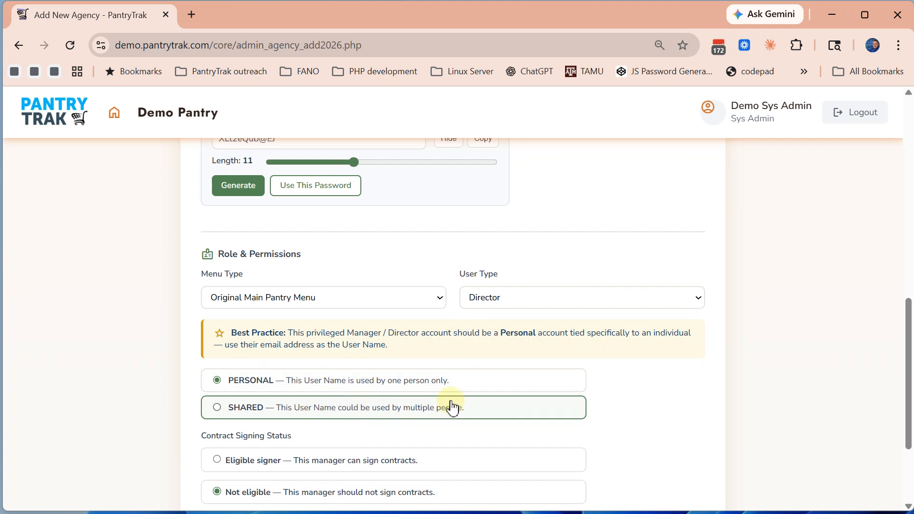
{"action": "scroll", "coordinate": [453, 406], "scroll_direction": "down", "scroll_amount": 3}
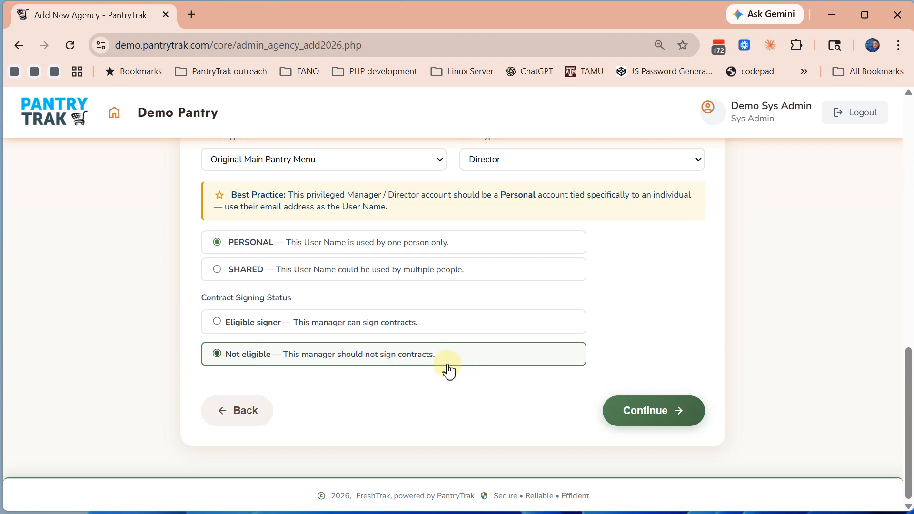
Advance to Intake Users and enter Intake User 1's first and last name and title Volunteer
{"action": "left_click", "coordinate": [644, 417]}
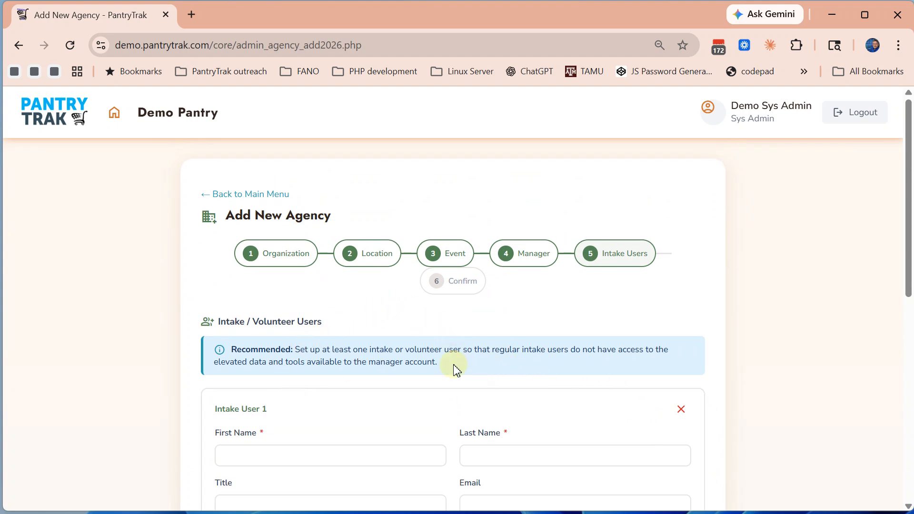
{"action": "left_click_drag", "start_coordinate": [453, 365], "coordinate": [233, 350]}
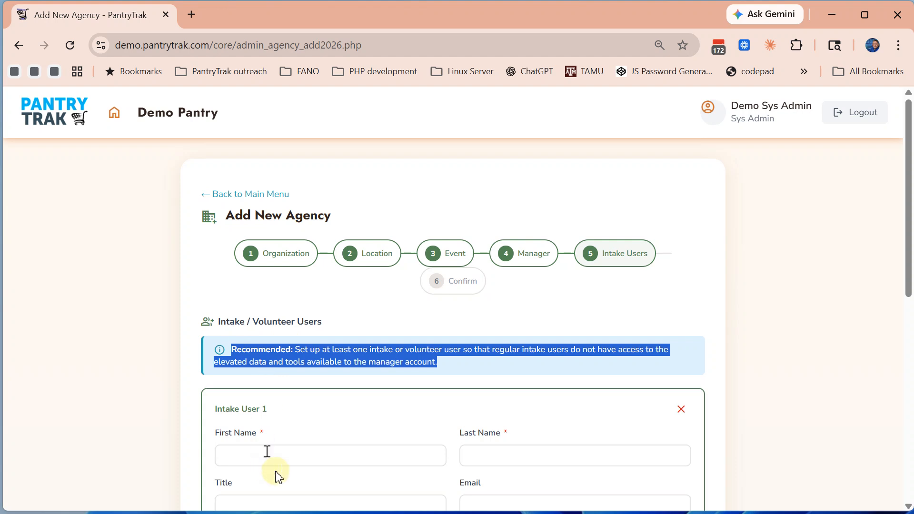
{"action": "left_click", "coordinate": [277, 452]}
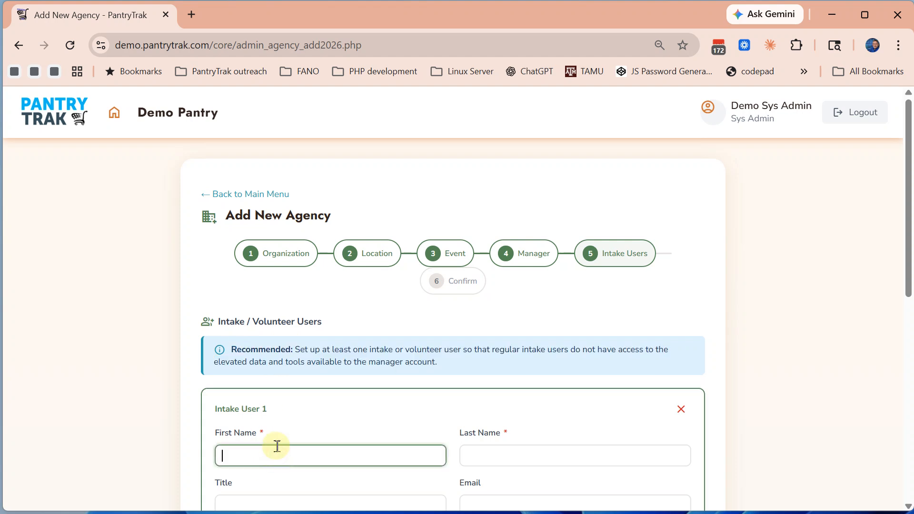
{"action": "scroll", "coordinate": [282, 381], "scroll_direction": "down", "scroll_amount": 5}
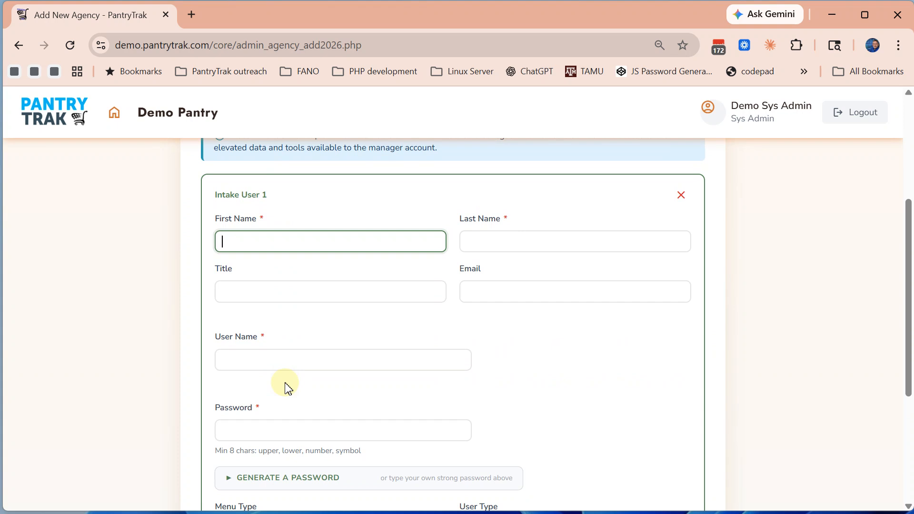
{"action": "type", "text": "Z"}
{"action": "key", "text": "Tab"}
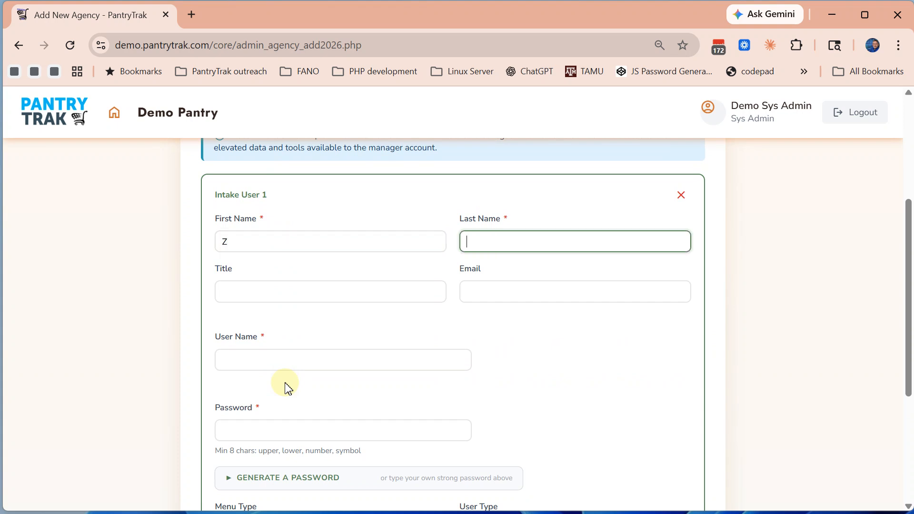
{"action": "type", "text": "Volunteer"}
{"action": "left_click", "coordinate": [250, 290]}
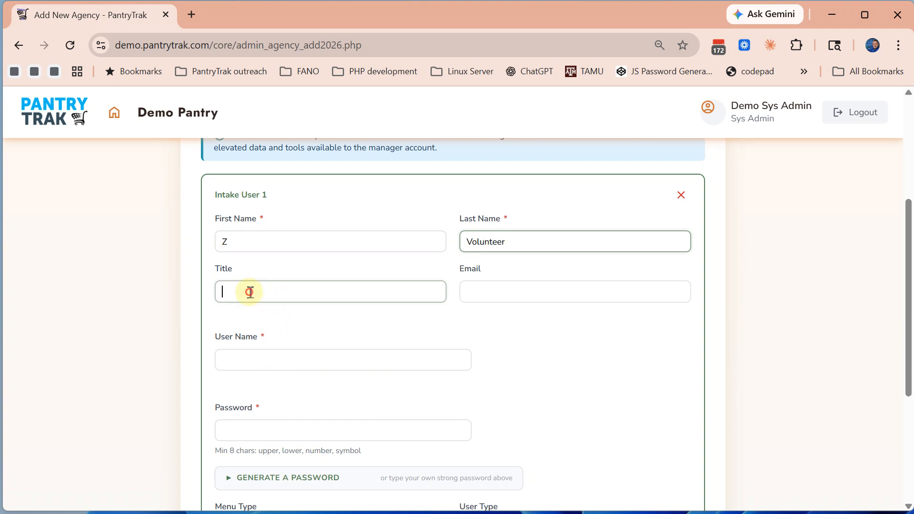
{"action": "double_click", "coordinate": [482, 243]}
{"action": "key", "text": "ctrl+c"}
{"action": "left_click", "coordinate": [343, 295]}
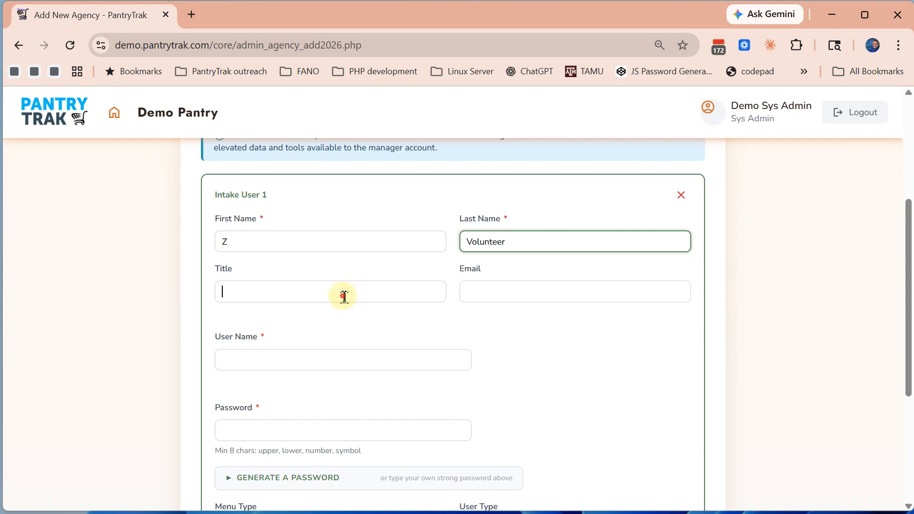
{"action": "key", "text": "ctrl+v"}
Enter the intake user's user name and confirm it is available
{"action": "left_click", "coordinate": [525, 281]}
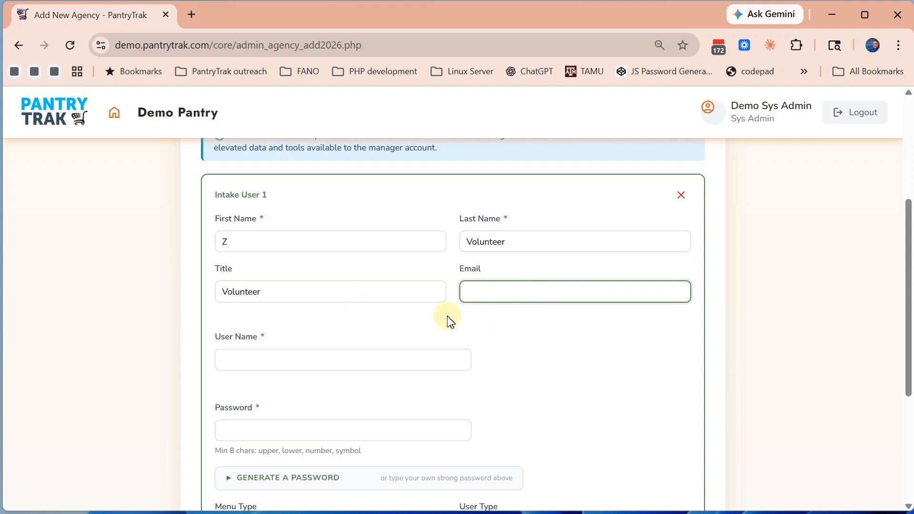
{"action": "scroll", "coordinate": [428, 322], "scroll_direction": "down", "scroll_amount": 1}
{"action": "left_click", "coordinate": [255, 297]}
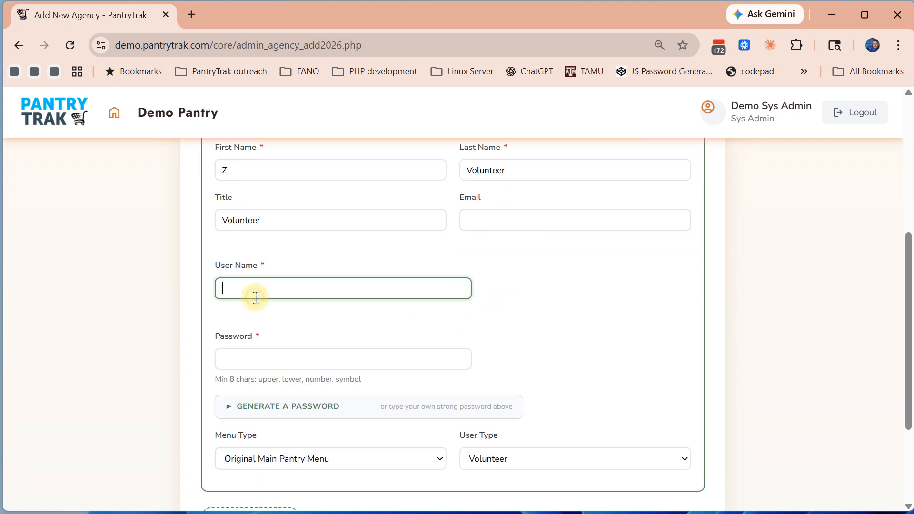
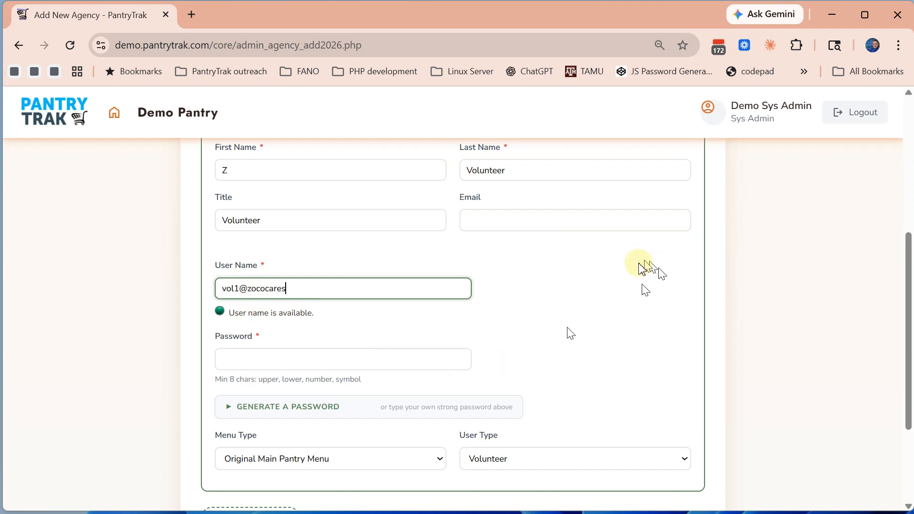
{"action": "left_click", "coordinate": [588, 297]}
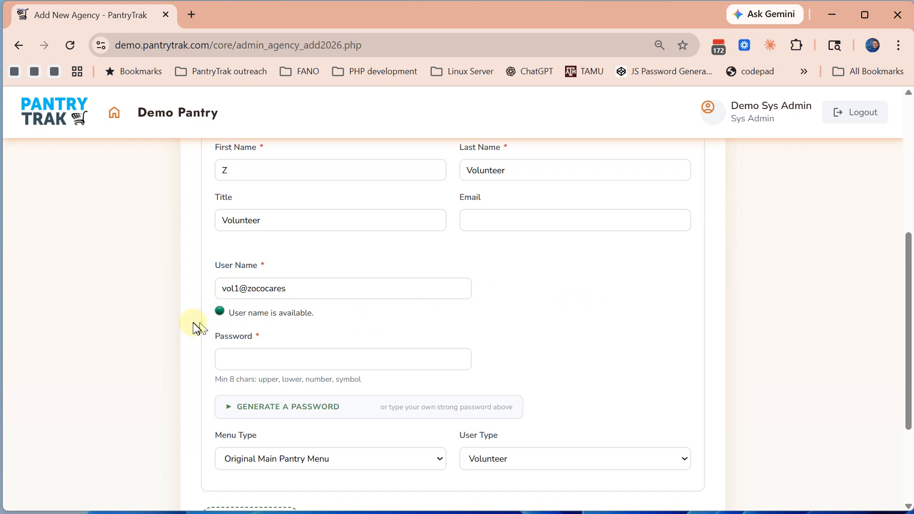
{"action": "scroll", "coordinate": [585, 321], "scroll_direction": "down", "scroll_amount": 3}
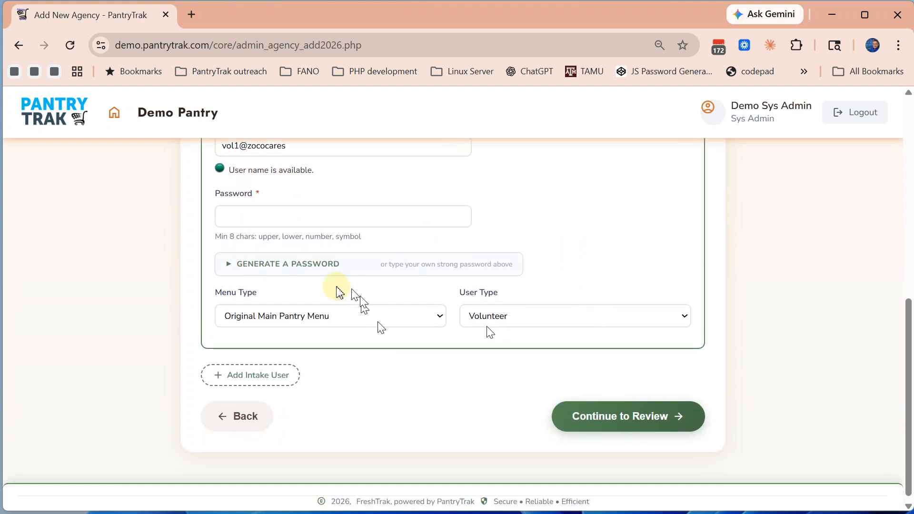
Generate a 9-character password for Intake User 1 and apply it to the Password field
{"action": "left_click", "coordinate": [260, 270]}
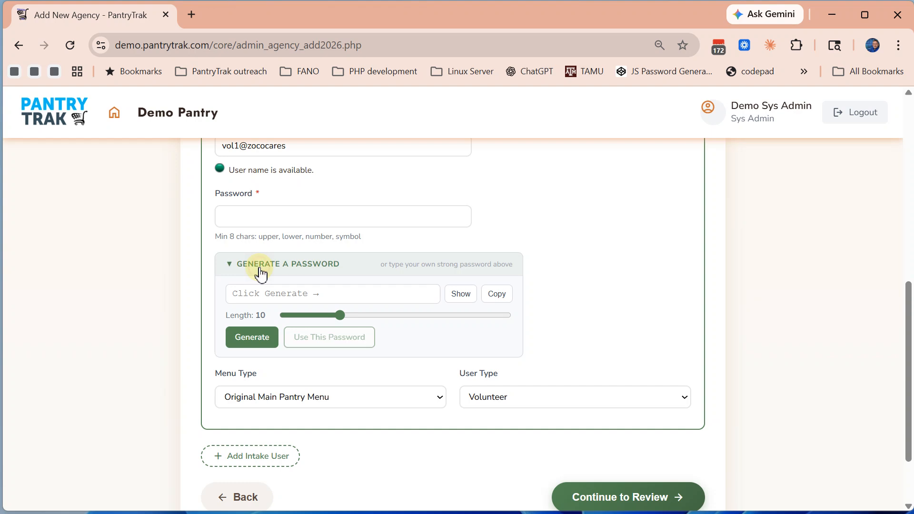
{"action": "left_click", "coordinate": [308, 319]}
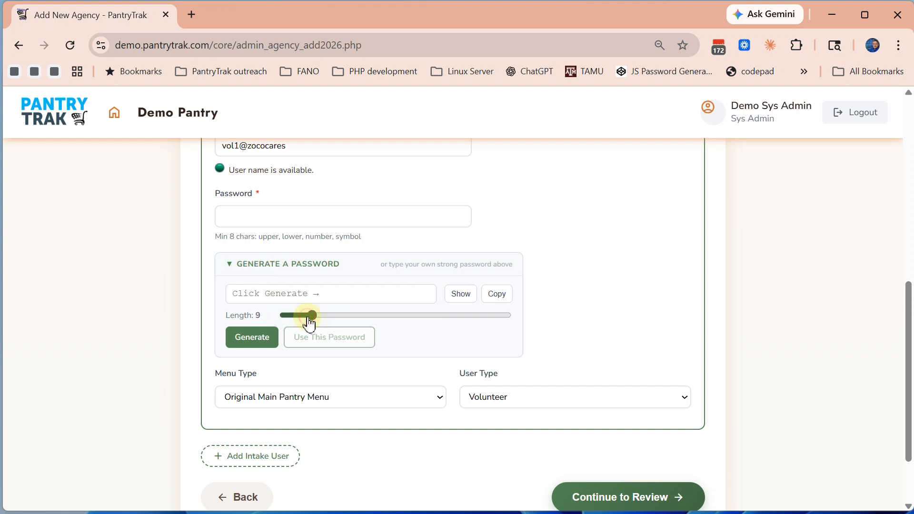
{"action": "left_click", "coordinate": [257, 341]}
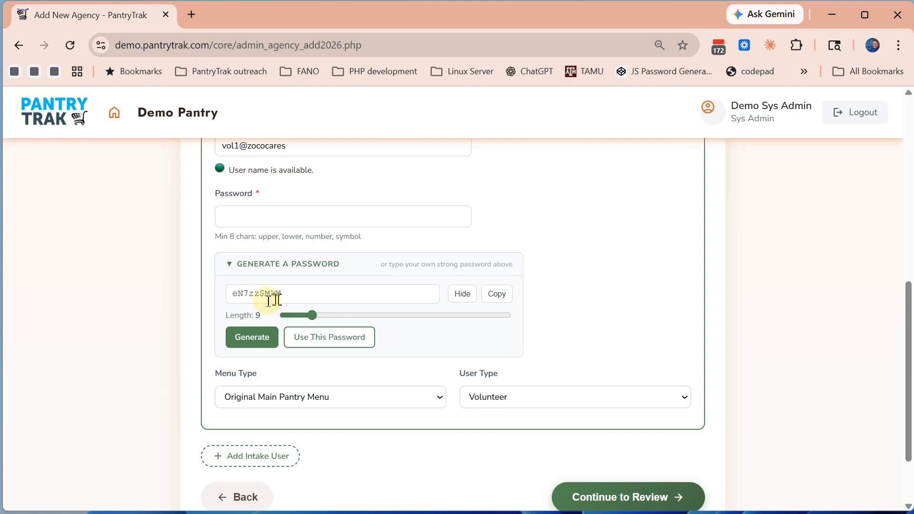
{"action": "left_click", "coordinate": [246, 339]}
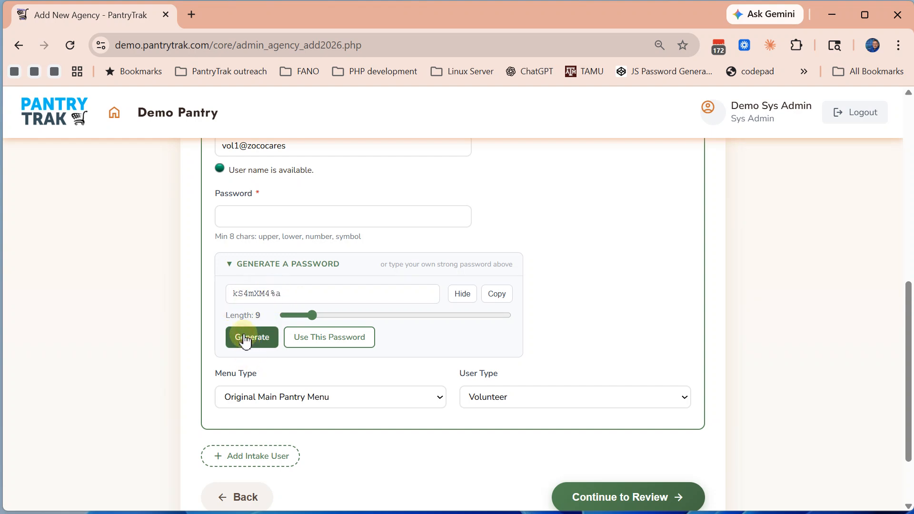
{"action": "left_click", "coordinate": [246, 341]}
{"action": "left_click", "coordinate": [245, 340]}
{"action": "left_click", "coordinate": [319, 339]}
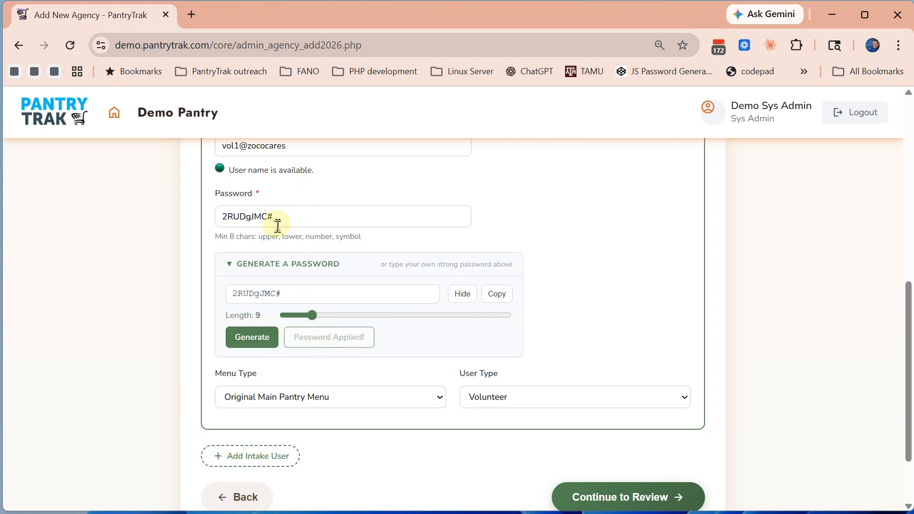
{"action": "scroll", "coordinate": [346, 274], "scroll_direction": "down", "scroll_amount": 2}
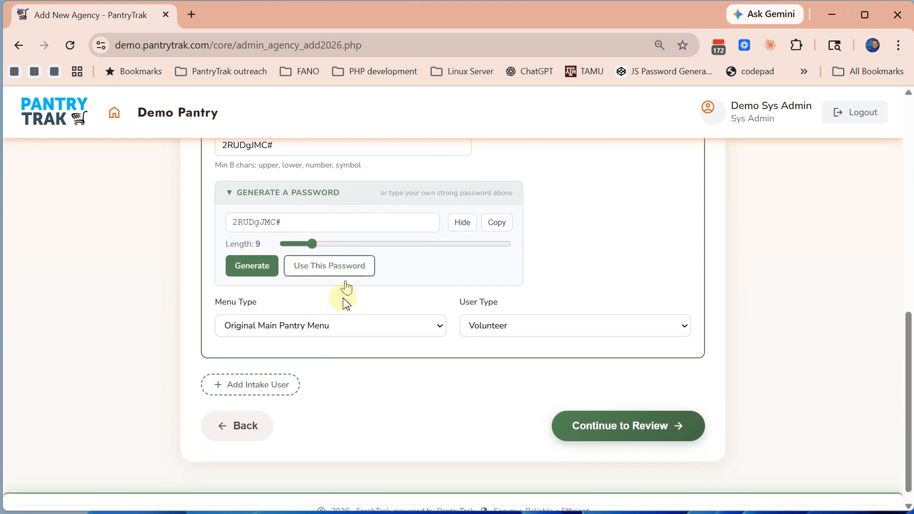
Keep Original Main Pantry Menu and Volunteer for the intake user and continue to Review & Confirm
{"action": "left_click", "coordinate": [304, 328]}
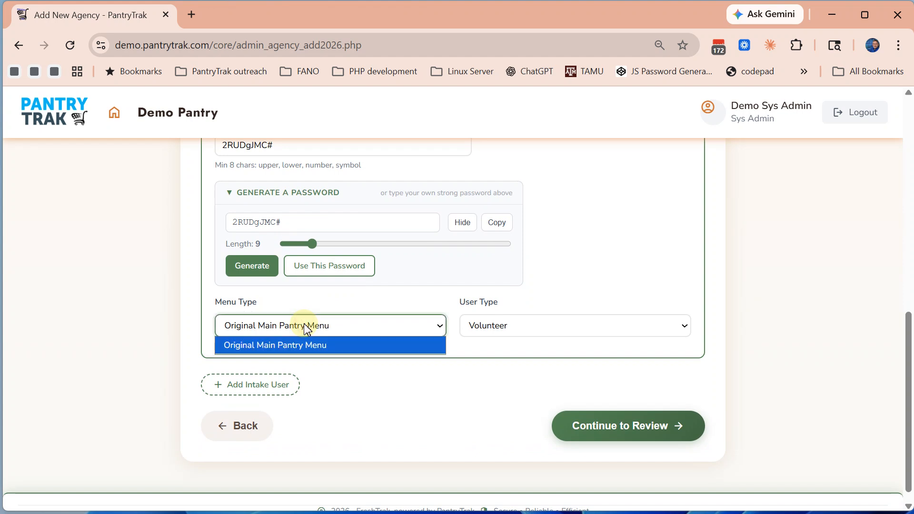
{"action": "left_click", "coordinate": [304, 328]}
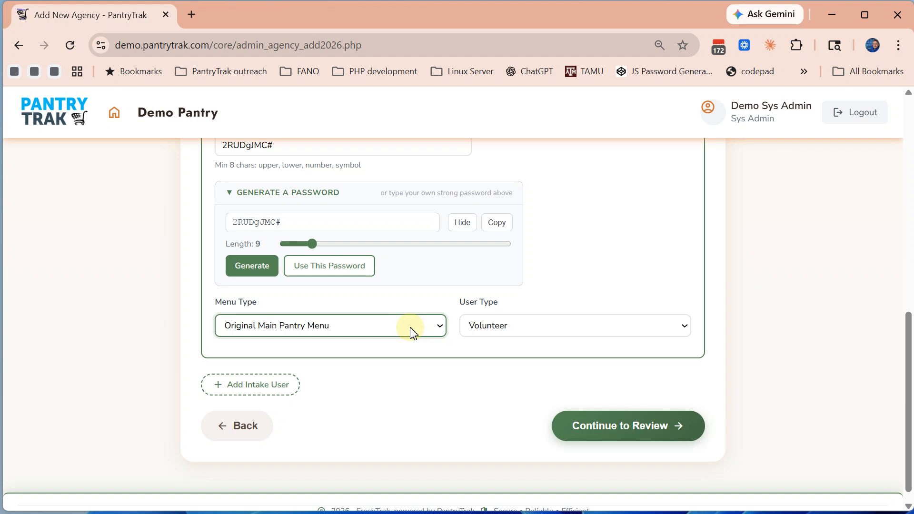
{"action": "left_click", "coordinate": [500, 326]}
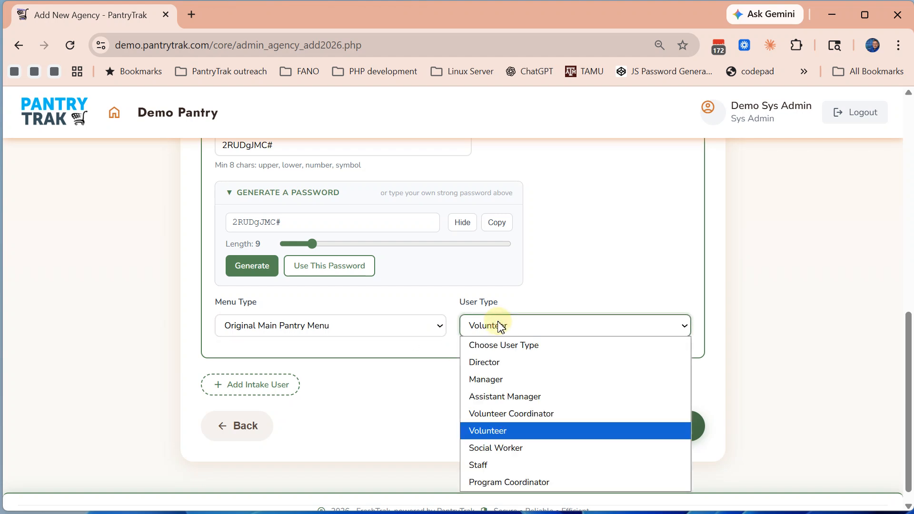
{"action": "left_click", "coordinate": [500, 326]}
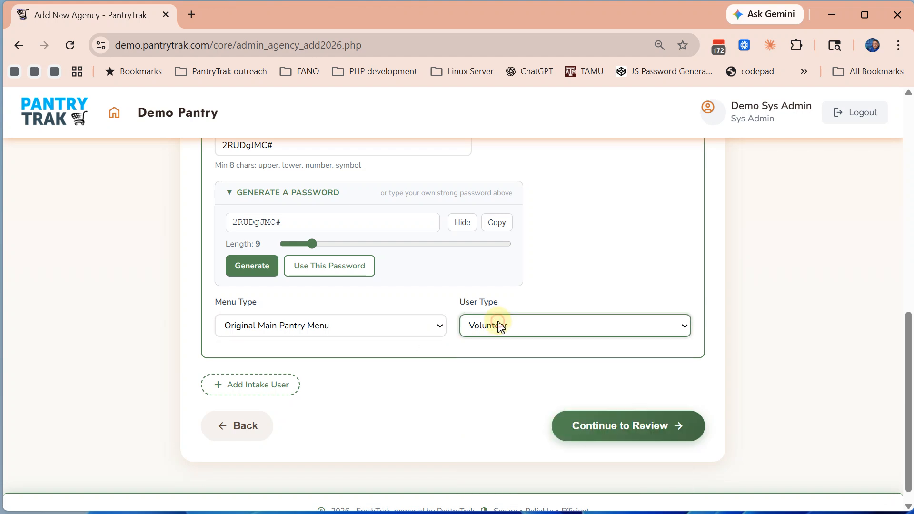
{"action": "left_click", "coordinate": [642, 430]}
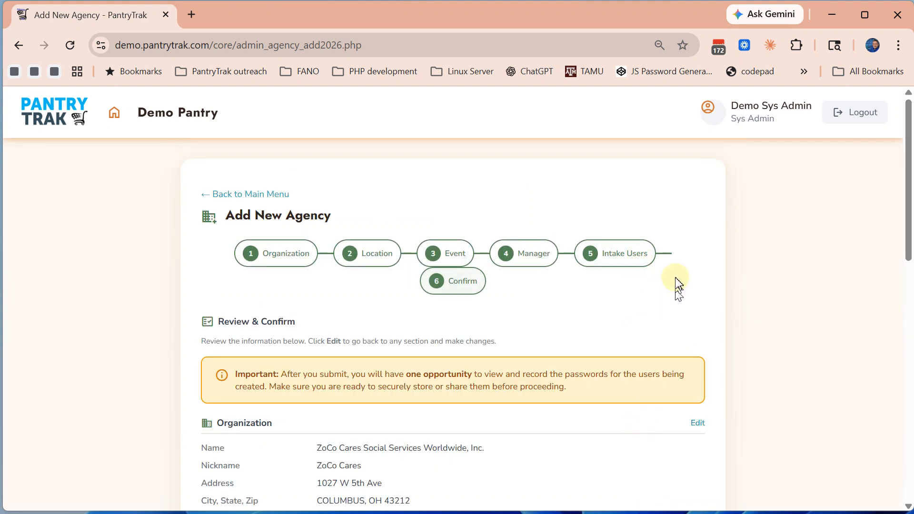
{"action": "scroll", "coordinate": [676, 281], "scroll_direction": "down", "scroll_amount": 1}
{"action": "scroll", "coordinate": [677, 283], "scroll_direction": "down", "scroll_amount": 1}
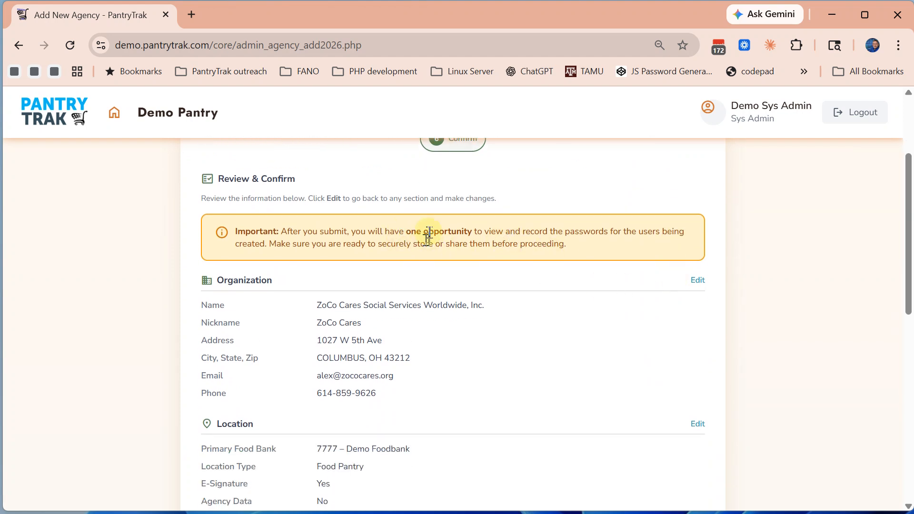
{"action": "scroll", "coordinate": [429, 234], "scroll_direction": "down", "scroll_amount": 3}
{"action": "scroll", "coordinate": [429, 232], "scroll_direction": "down", "scroll_amount": 5}
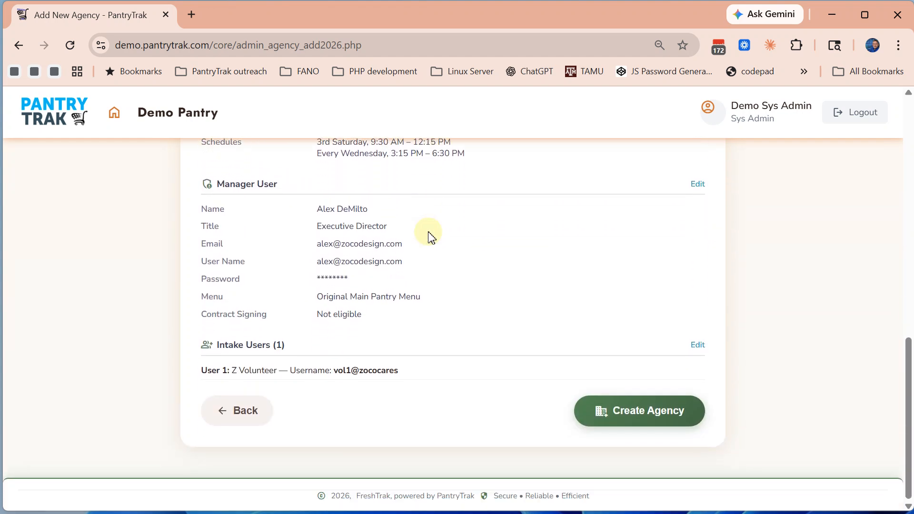
{"action": "scroll", "coordinate": [429, 236], "scroll_direction": "up", "scroll_amount": 8}
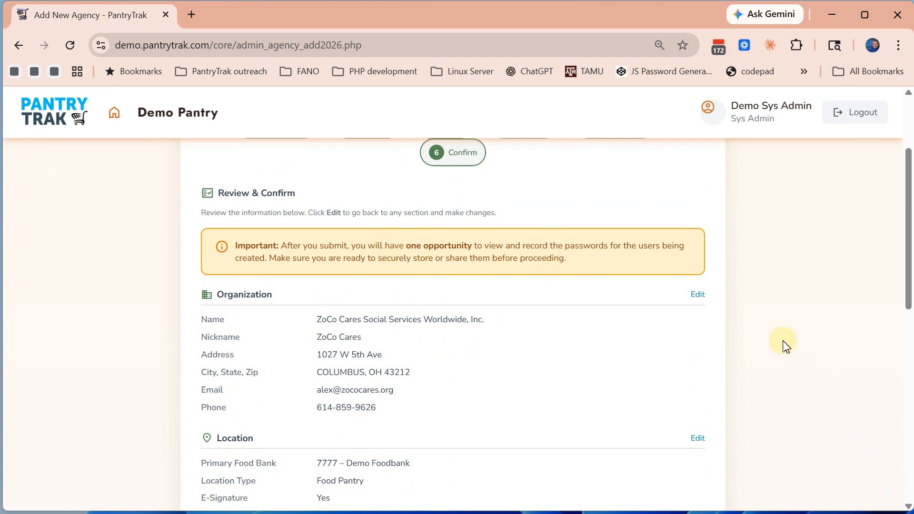
{"action": "key", "text": "ctrl+minus"}
{"action": "key", "text": "ctrl+minus"}
{"action": "key", "text": "ctrl+plus"}
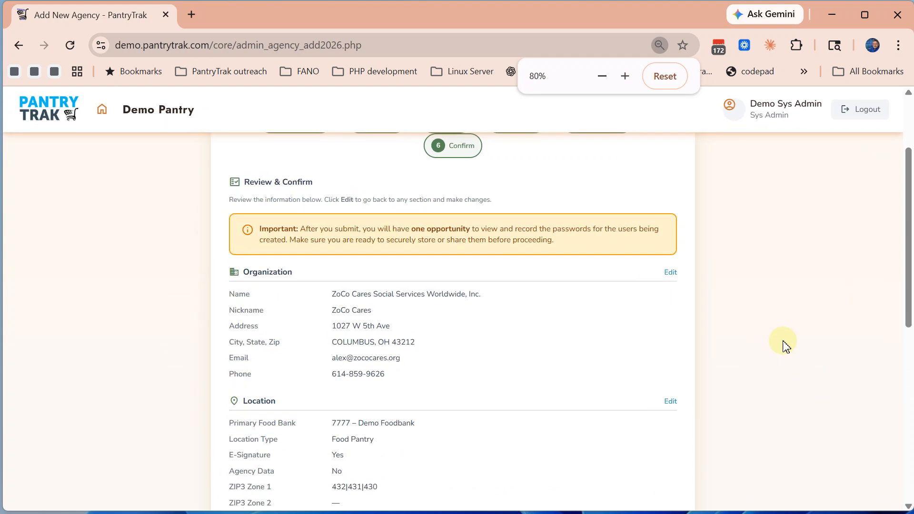
{"action": "scroll", "coordinate": [518, 291], "scroll_direction": "down", "scroll_amount": 5}
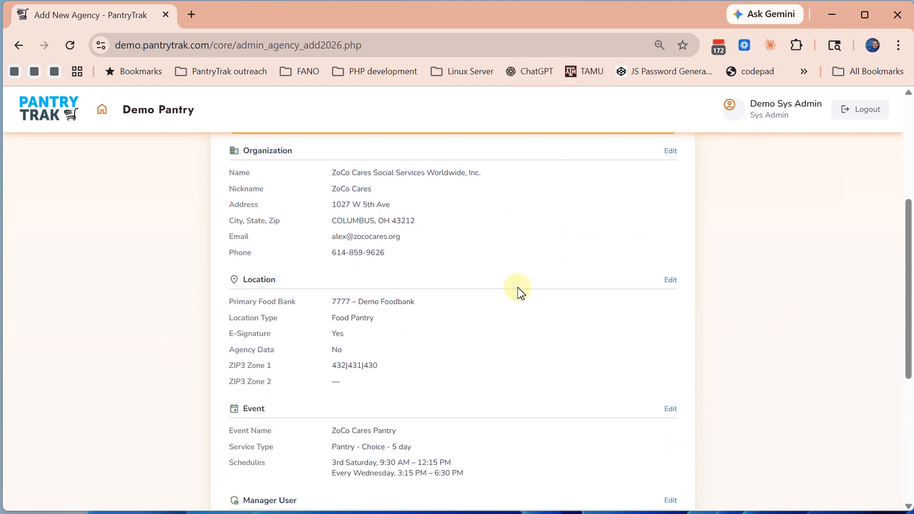
{"action": "scroll", "coordinate": [519, 291], "scroll_direction": "down", "scroll_amount": 4}
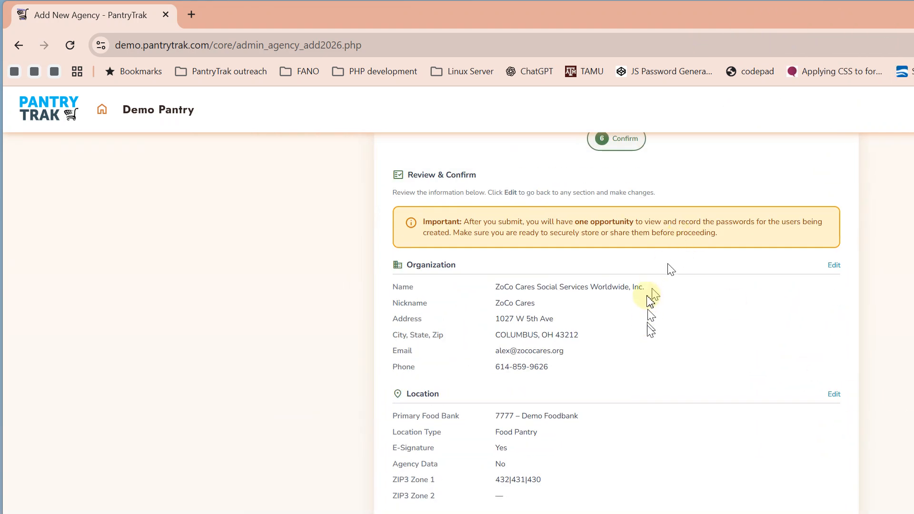
Resize the browser window's bottom and right edges so the whole page fits on screen
{"action": "scroll", "coordinate": [649, 305], "scroll_direction": "up", "scroll_amount": 3}
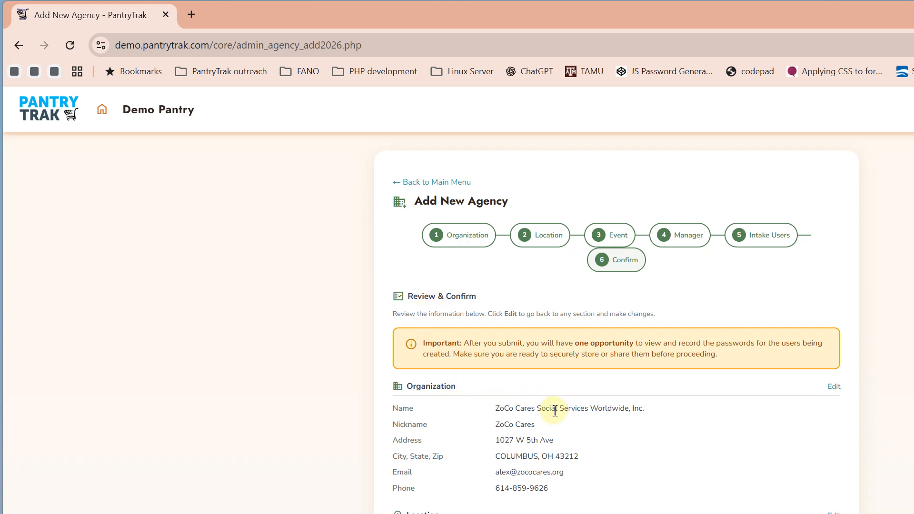
{"action": "scroll", "coordinate": [726, 445], "scroll_direction": "down", "scroll_amount": 3}
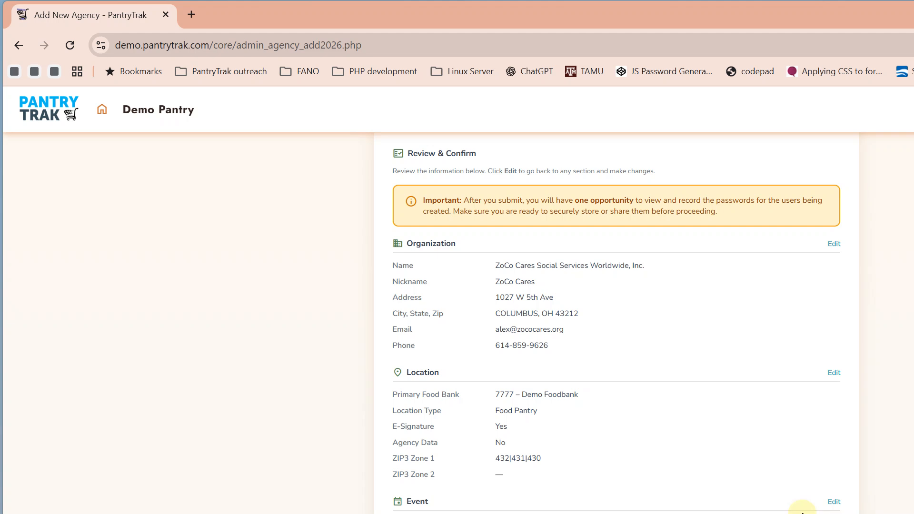
{"action": "scroll", "coordinate": [802, 510], "scroll_direction": "down", "scroll_amount": 1}
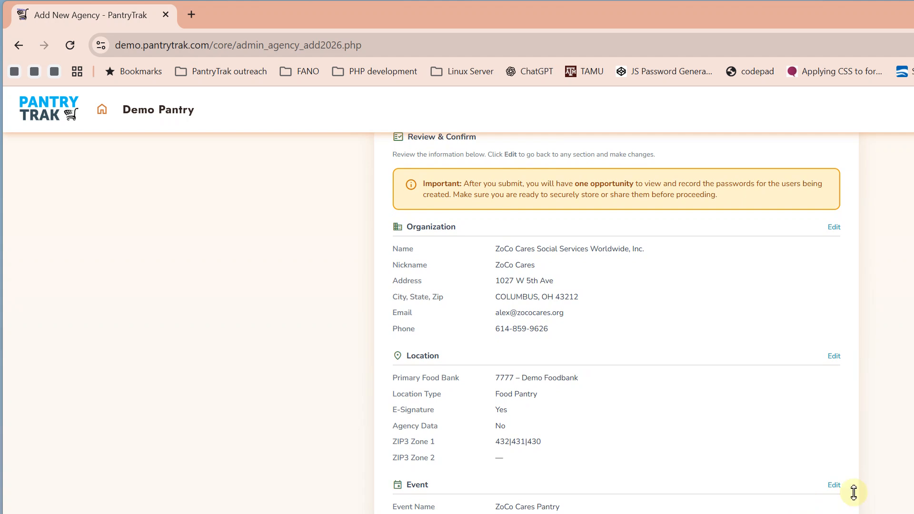
{"action": "left_click_drag", "start_coordinate": [855, 493], "coordinate": [728, 502]}
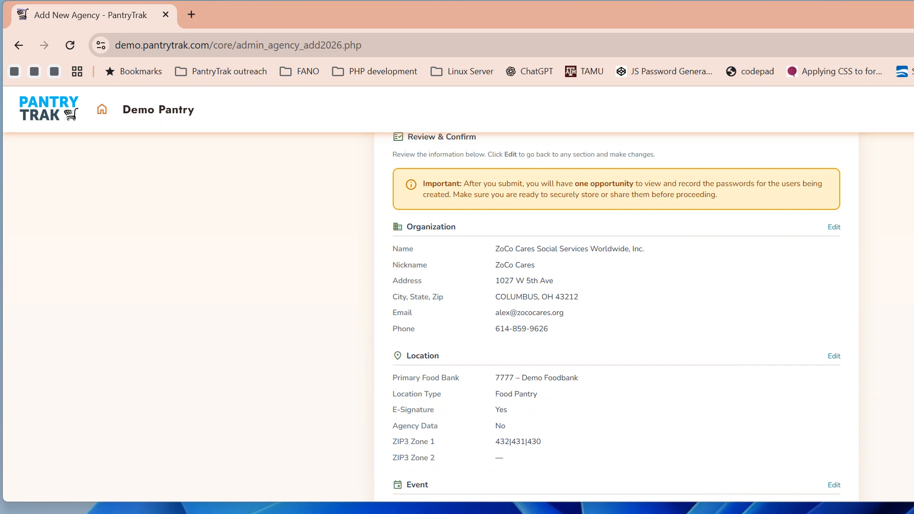
{"action": "left_click_drag", "start_coordinate": [911, 324], "coordinate": [897, 346]}
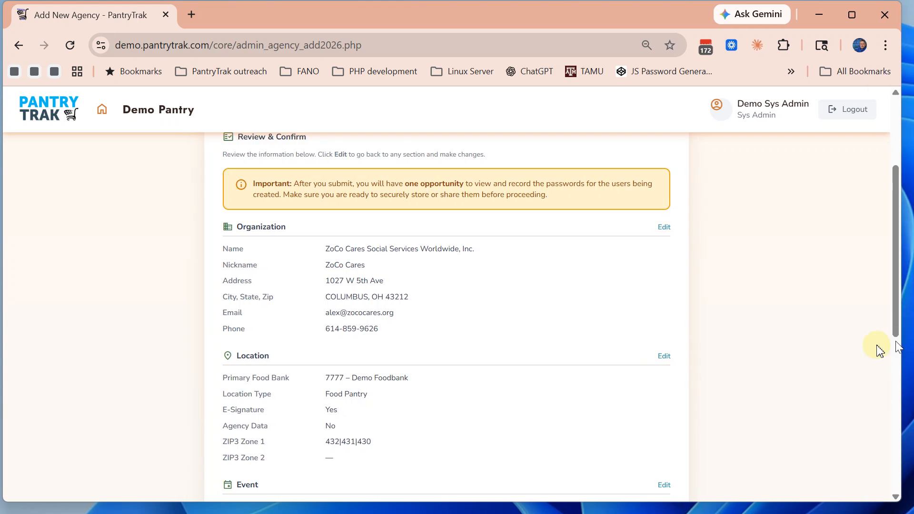
{"action": "key", "text": "ctrl+plus"}
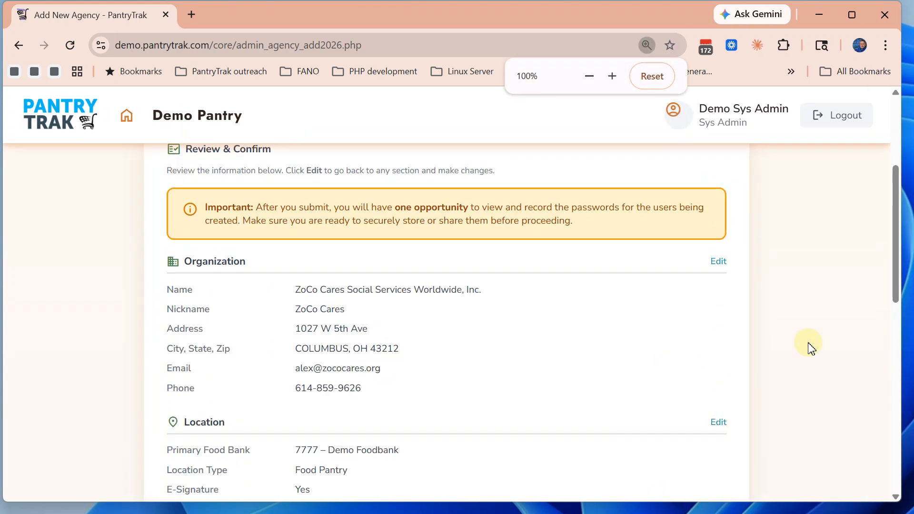
{"action": "key", "text": "ctrl+plus"}
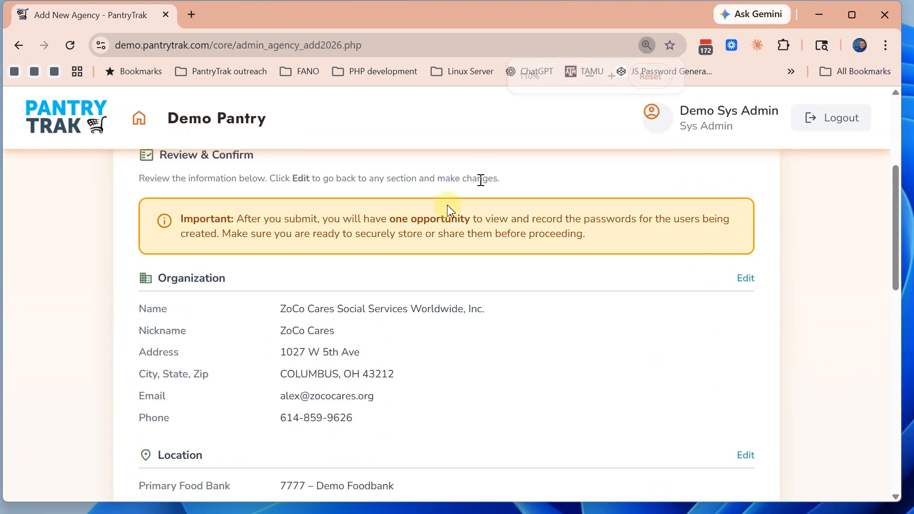
{"action": "scroll", "coordinate": [484, 356], "scroll_direction": "down", "scroll_amount": 5}
{"action": "scroll", "coordinate": [483, 356], "scroll_direction": "down", "scroll_amount": 2}
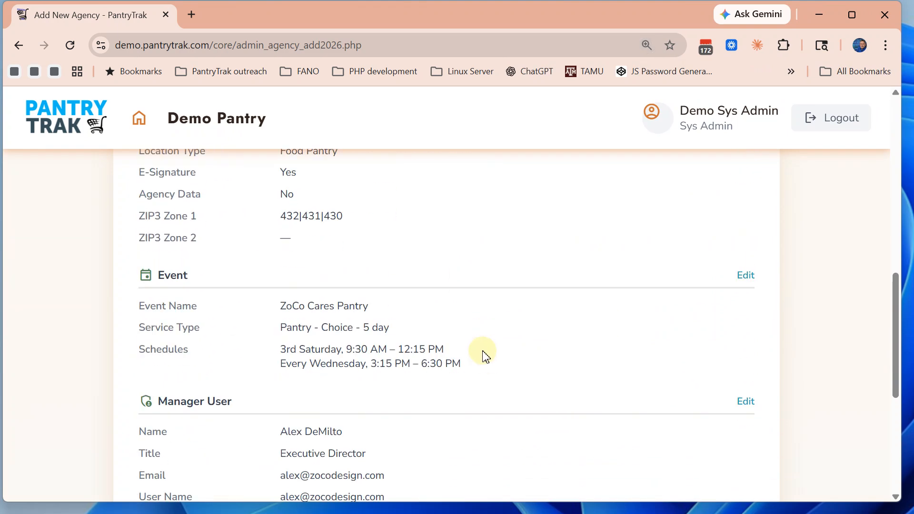
{"action": "left_click_drag", "start_coordinate": [349, 220], "coordinate": [279, 230]}
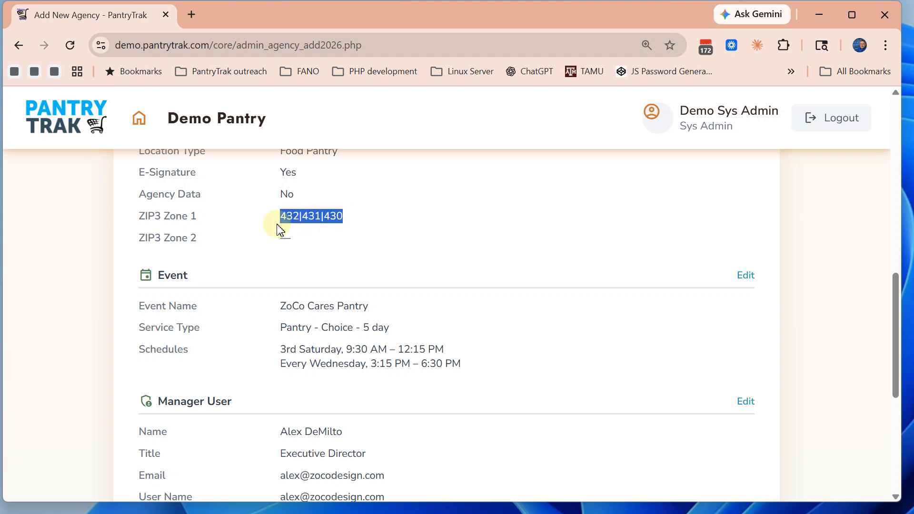
{"action": "left_click", "coordinate": [360, 218]}
{"action": "left_click_drag", "start_coordinate": [359, 218], "coordinate": [275, 219]}
{"action": "scroll", "coordinate": [493, 247], "scroll_direction": "up", "scroll_amount": 1}
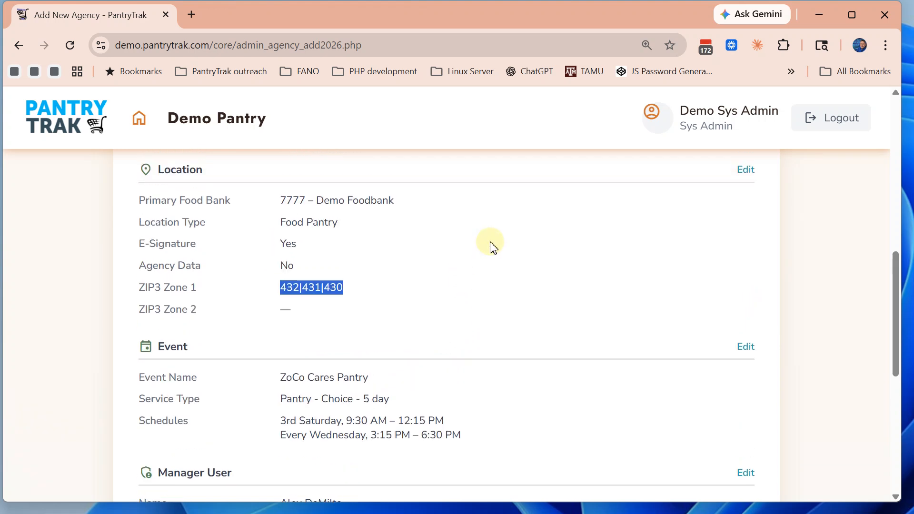
{"action": "scroll", "coordinate": [491, 247], "scroll_direction": "down", "scroll_amount": 2}
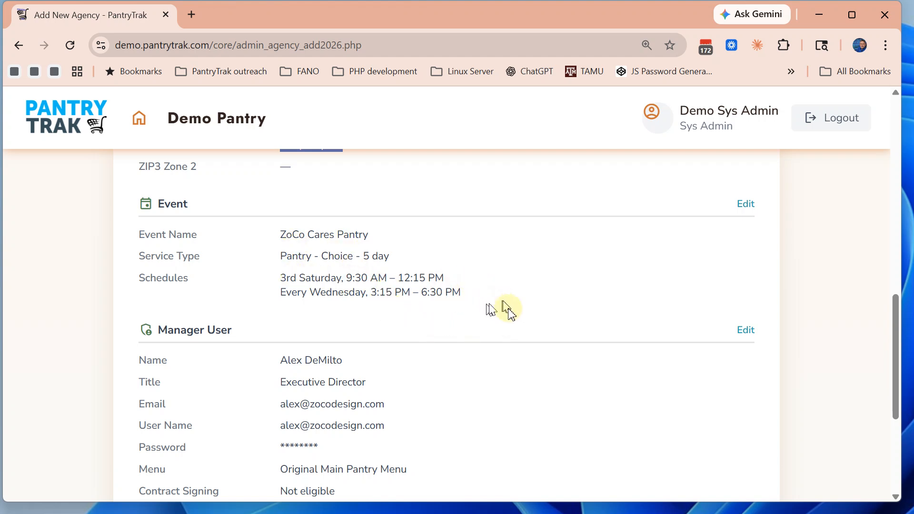
{"action": "scroll", "coordinate": [507, 312], "scroll_direction": "down", "scroll_amount": 1}
{"action": "scroll", "coordinate": [510, 313], "scroll_direction": "down", "scroll_amount": 2}
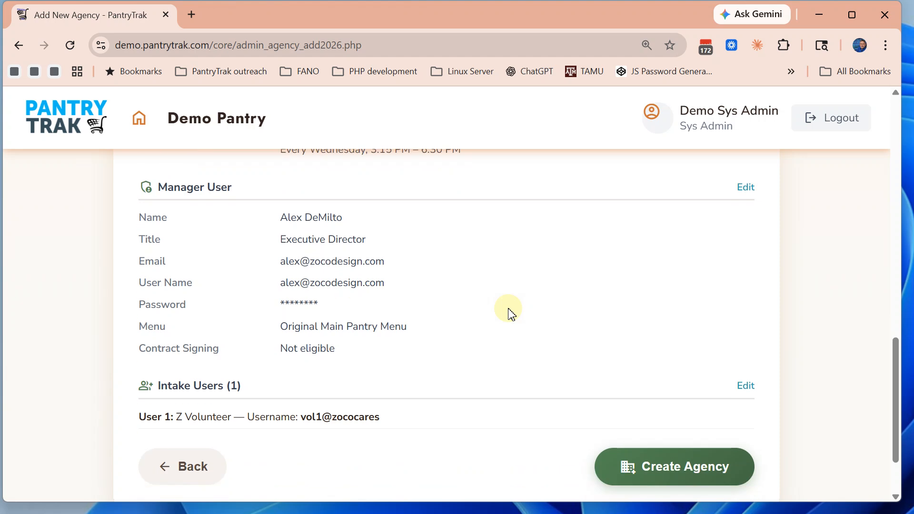
{"action": "scroll", "coordinate": [508, 312], "scroll_direction": "down", "scroll_amount": 2}
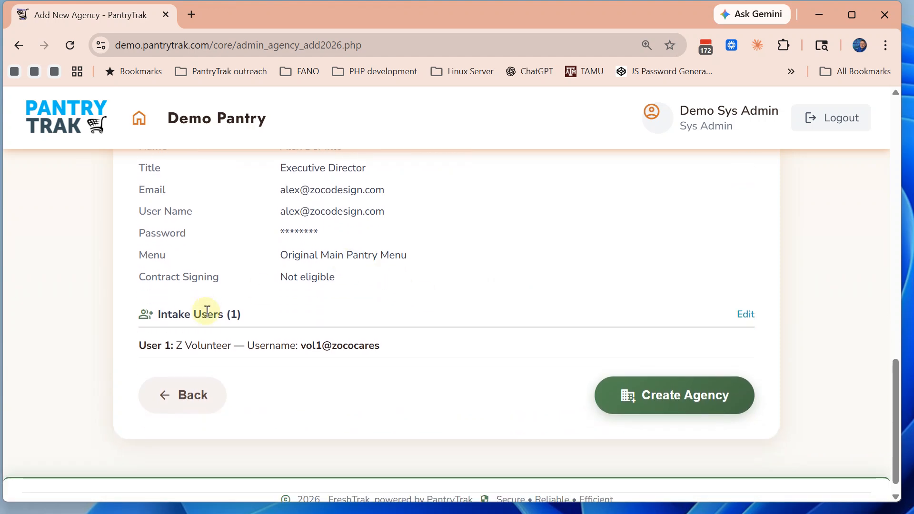
{"action": "scroll", "coordinate": [595, 350], "scroll_direction": "down", "scroll_amount": 1}
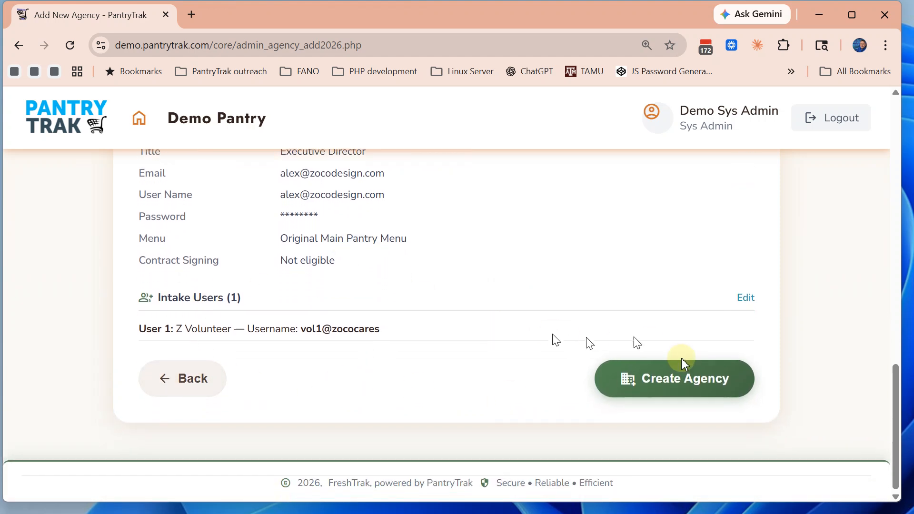
{"action": "left_click", "coordinate": [673, 387]}
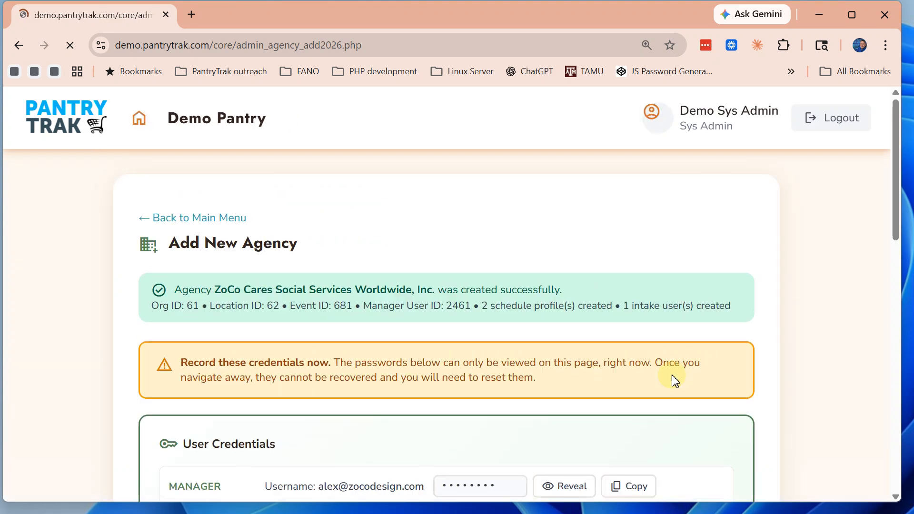
Reveal the manager's and intake user's passwords and copy all credentials to the clipboard
{"action": "scroll", "coordinate": [647, 343], "scroll_direction": "down", "scroll_amount": 1}
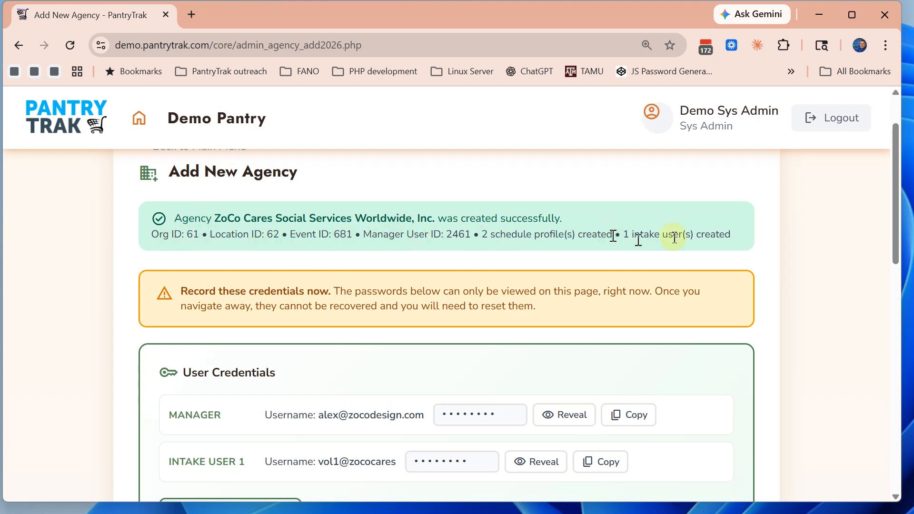
{"action": "scroll", "coordinate": [490, 277], "scroll_direction": "down", "scroll_amount": 1}
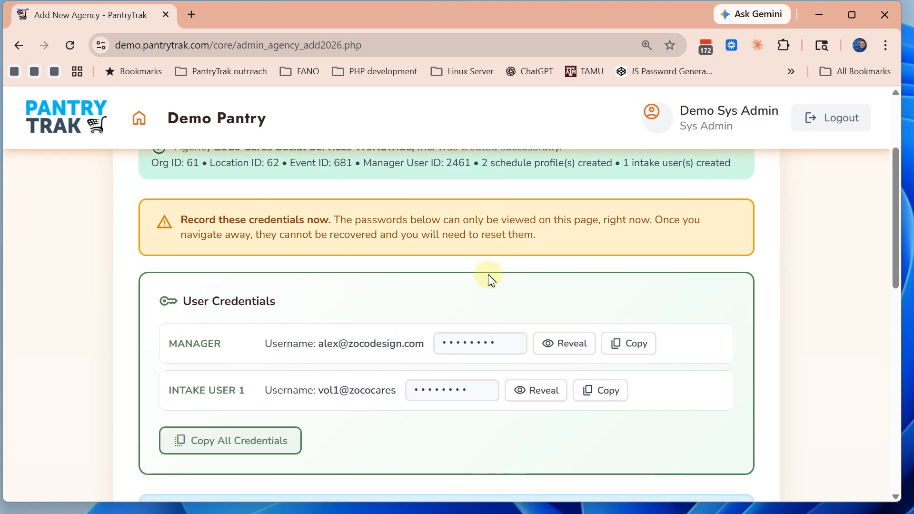
{"action": "scroll", "coordinate": [490, 277], "scroll_direction": "down", "scroll_amount": 1}
{"action": "scroll", "coordinate": [490, 276], "scroll_direction": "up", "scroll_amount": 1}
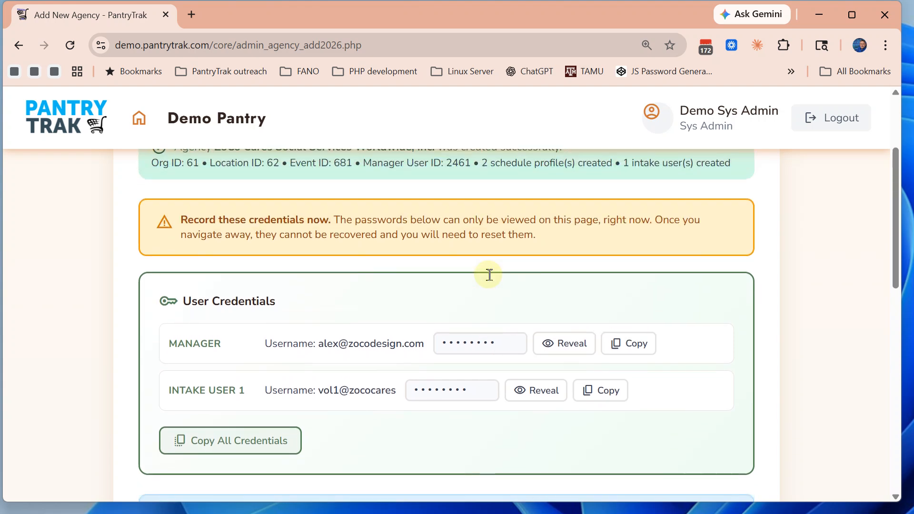
{"action": "left_click", "coordinate": [565, 352]}
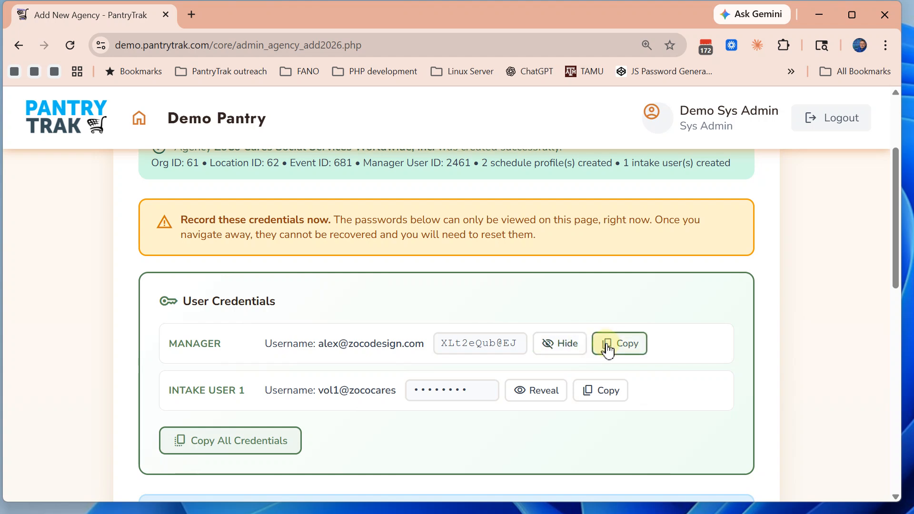
{"action": "left_click", "coordinate": [536, 394]}
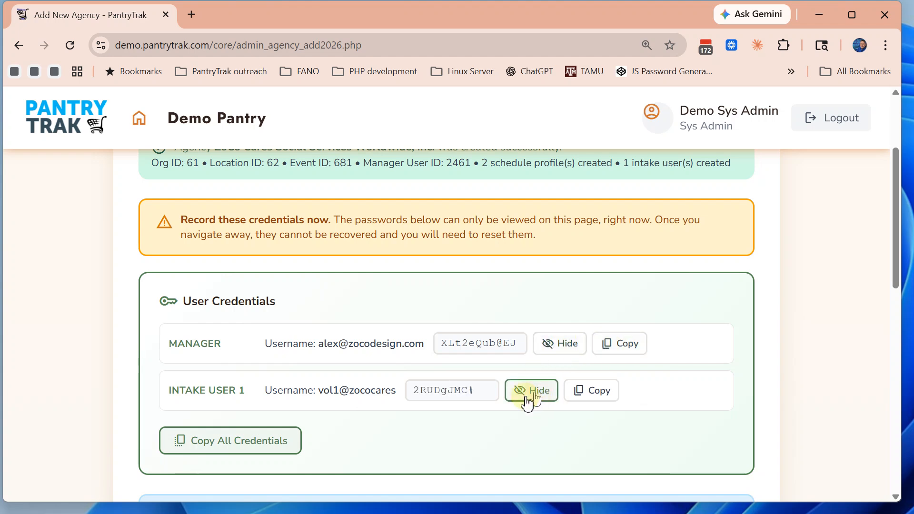
{"action": "left_click", "coordinate": [210, 443]}
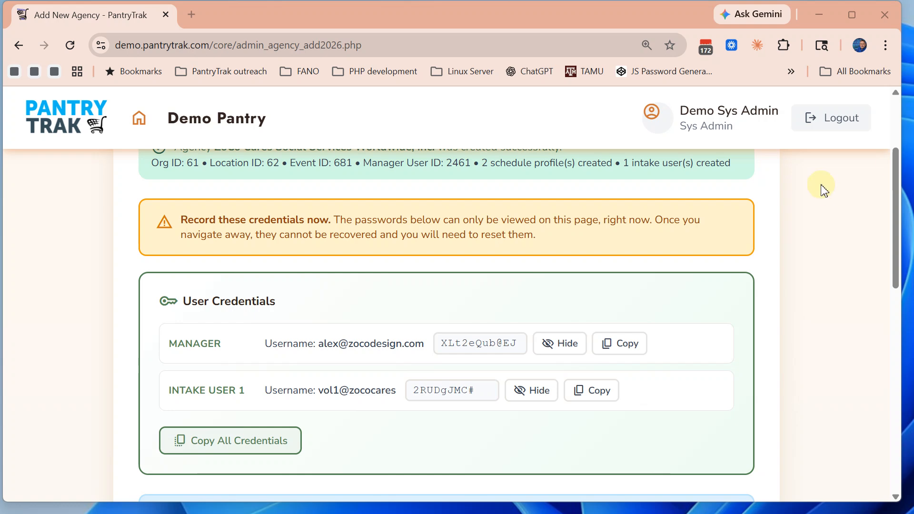
{"action": "scroll", "coordinate": [718, 357], "scroll_direction": "down", "scroll_amount": 4}
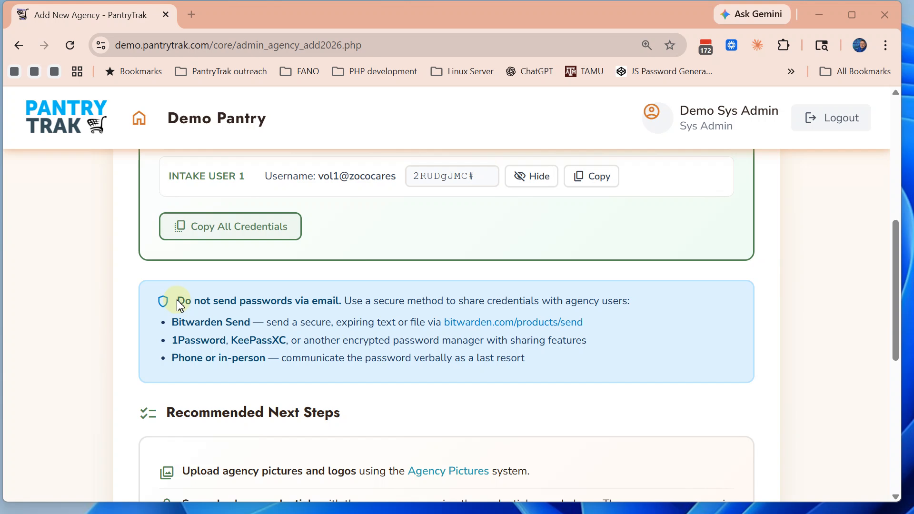
Read the password-sharing warning and Recommended Next Steps, then go to the ZoCo Cares agency edit page
{"action": "left_click_drag", "start_coordinate": [178, 299], "coordinate": [344, 299]}
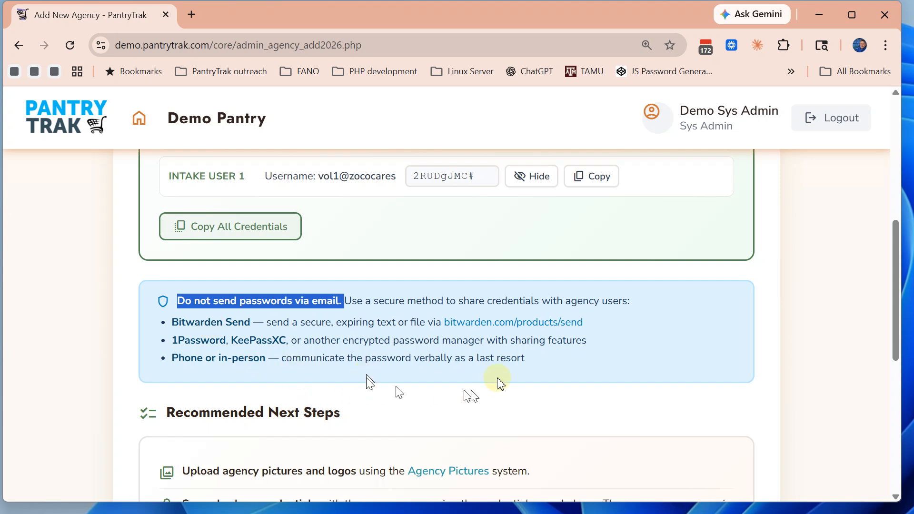
{"action": "scroll", "coordinate": [581, 367], "scroll_direction": "down", "scroll_amount": 1}
{"action": "scroll", "coordinate": [581, 368], "scroll_direction": "down", "scroll_amount": 3}
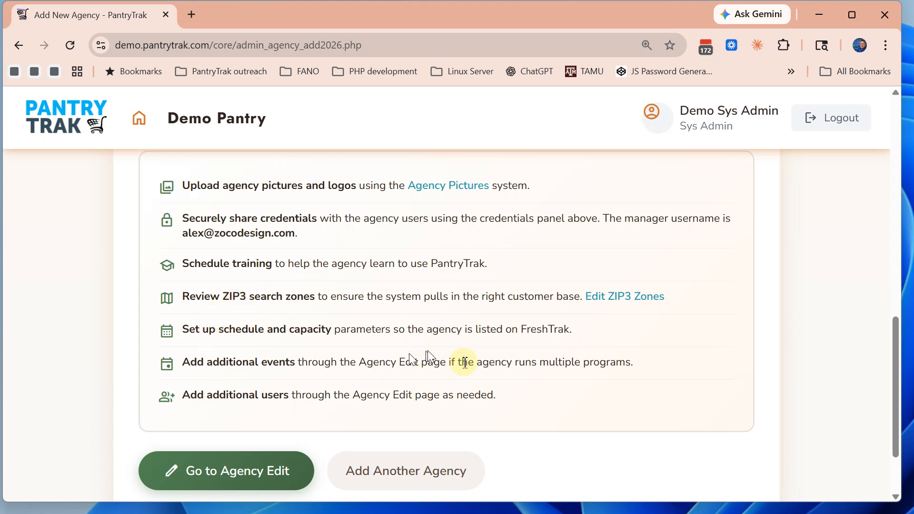
{"action": "left_click_drag", "start_coordinate": [517, 329], "coordinate": [573, 330]}
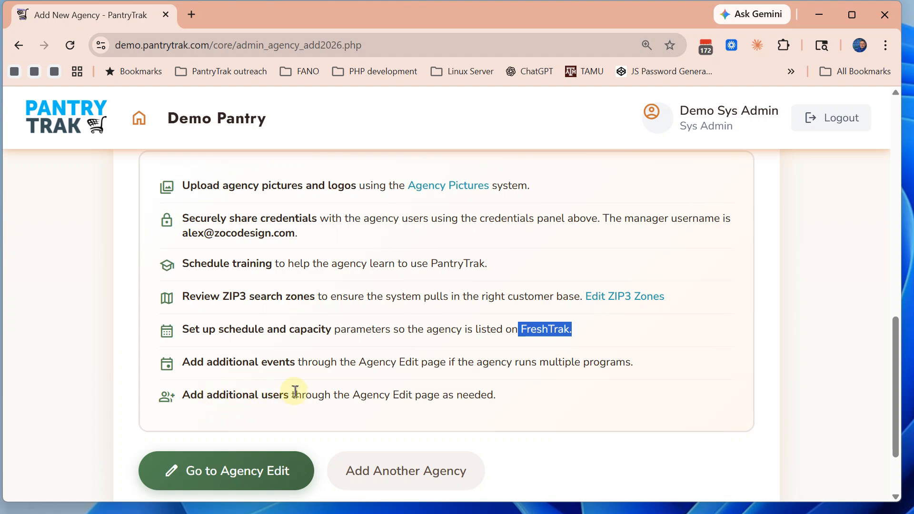
{"action": "left_click", "coordinate": [220, 471]}
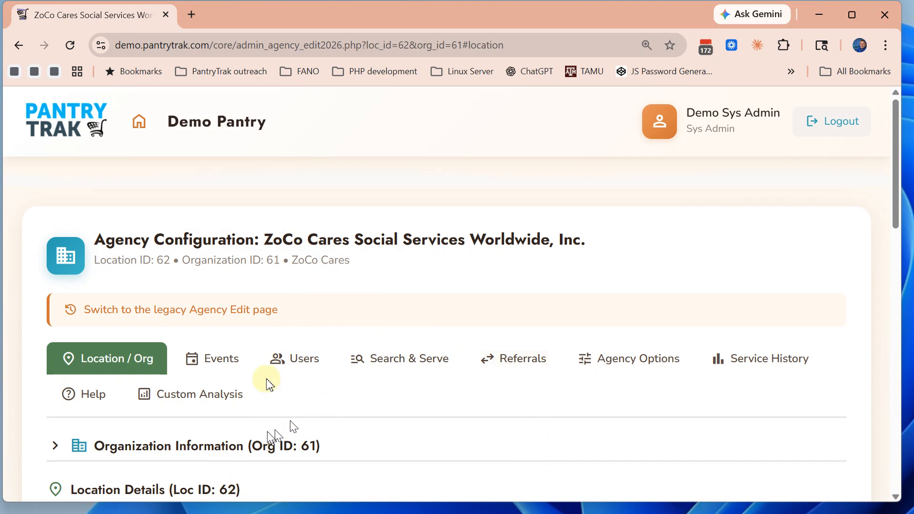
Expand the Organization Information details on the Location / Org tab
{"action": "scroll", "coordinate": [291, 384], "scroll_direction": "down", "scroll_amount": 1}
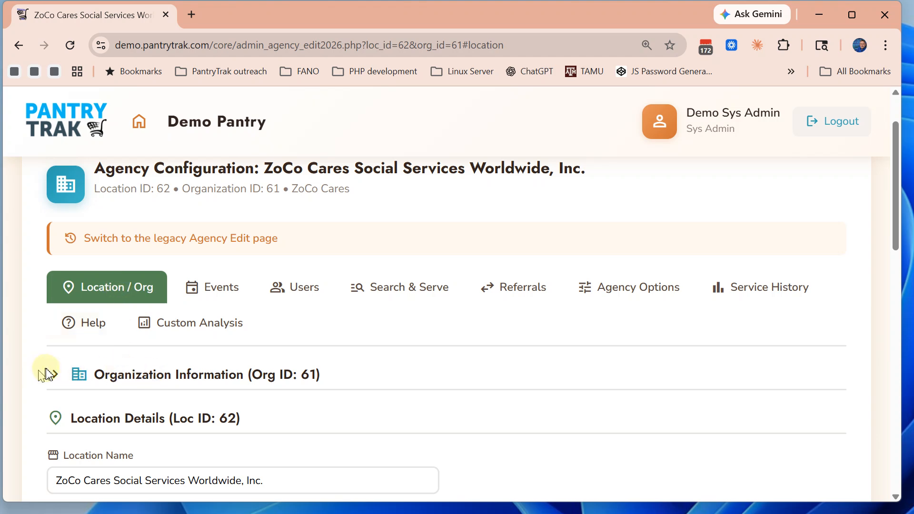
{"action": "left_click", "coordinate": [75, 375]}
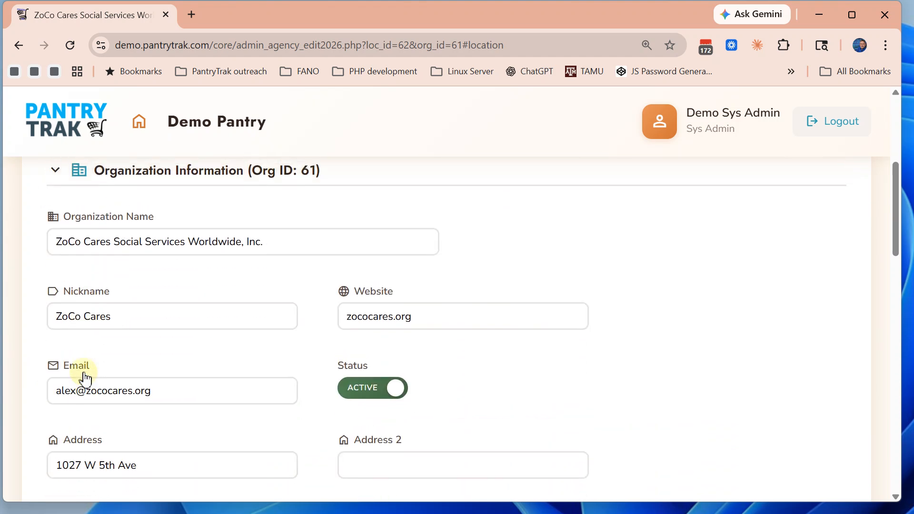
{"action": "scroll", "coordinate": [83, 364], "scroll_direction": "up", "scroll_amount": 4}
Review the Events list showing one active event, 681 ZoCo Cares Pantry (Z Pantry)
{"action": "left_click", "coordinate": [205, 362]}
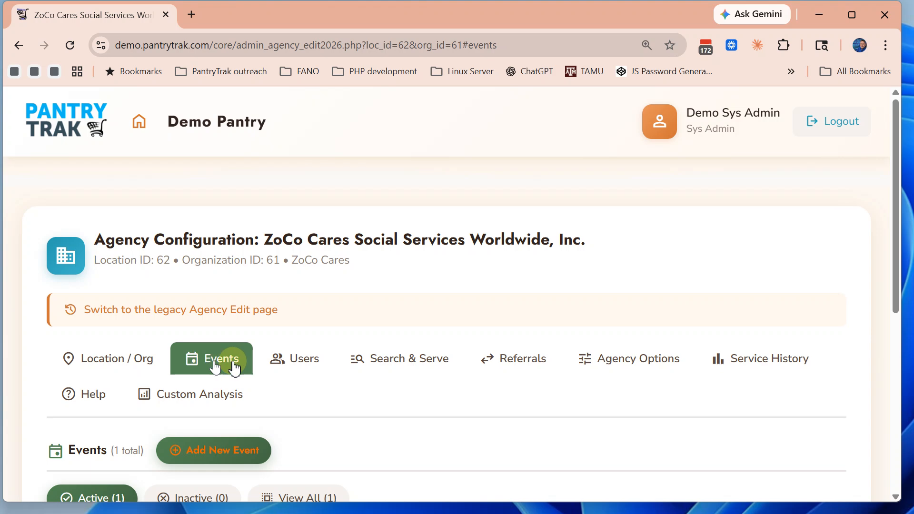
{"action": "scroll", "coordinate": [347, 418], "scroll_direction": "down", "scroll_amount": 3}
{"action": "scroll", "coordinate": [351, 416], "scroll_direction": "up", "scroll_amount": 3}
{"action": "scroll", "coordinate": [350, 417], "scroll_direction": "down", "scroll_amount": 3}
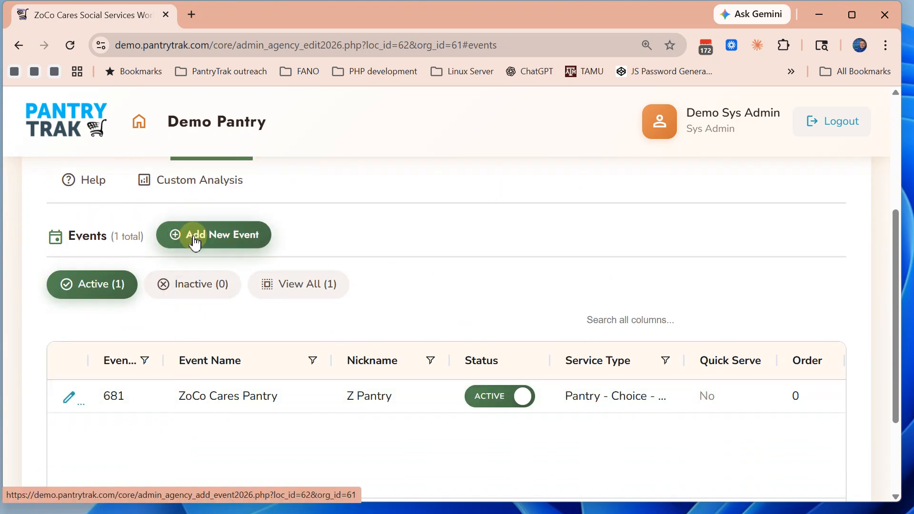
{"action": "scroll", "coordinate": [466, 319], "scroll_direction": "up", "scroll_amount": 3}
{"action": "left_click", "coordinate": [315, 367]}
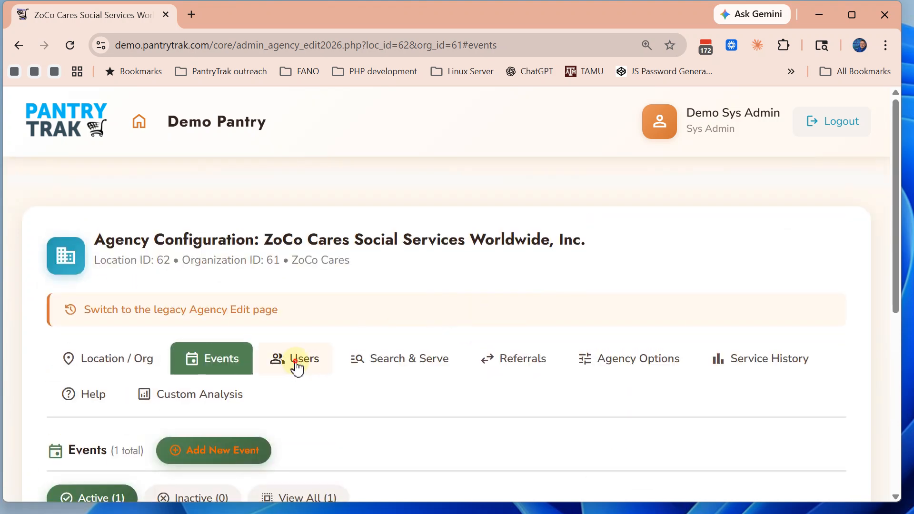
Widen the Users Status column and toggle the Volunteer off and back on, leaving both users active
{"action": "scroll", "coordinate": [388, 381], "scroll_direction": "down", "scroll_amount": 3}
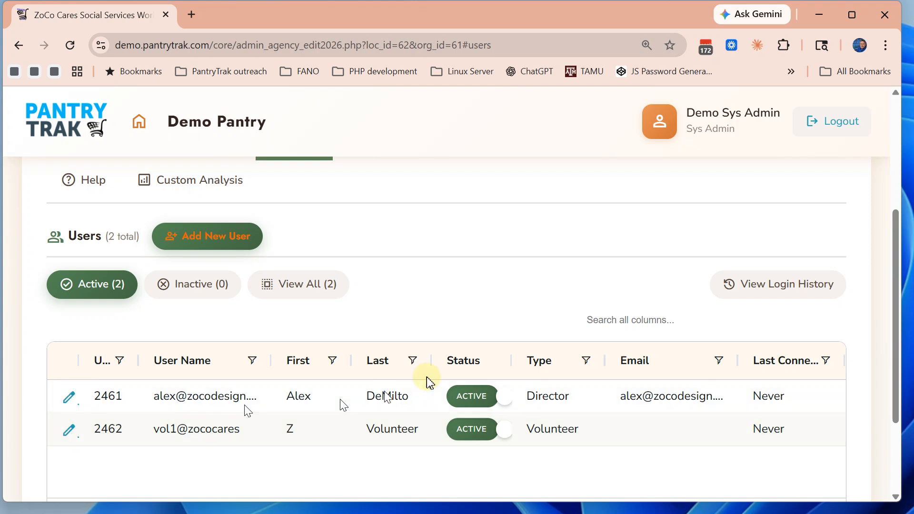
{"action": "left_click_drag", "start_coordinate": [506, 369], "coordinate": [550, 362]}
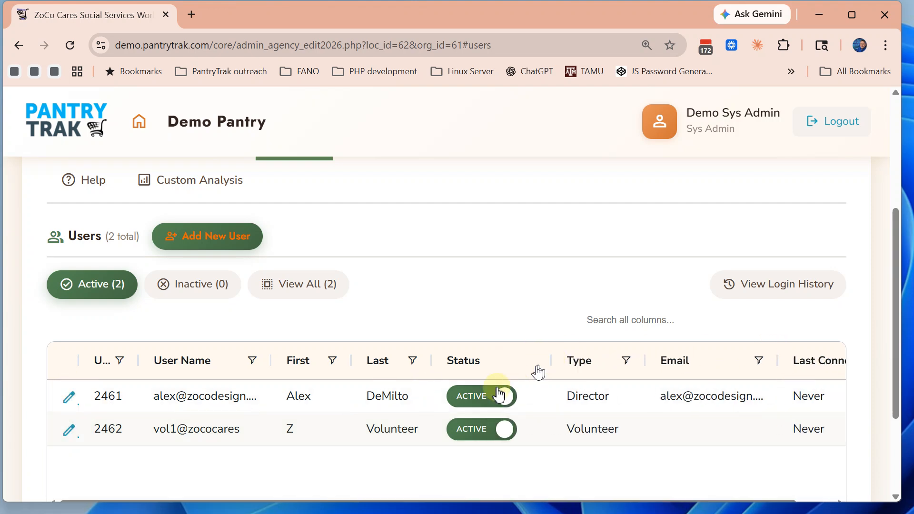
{"action": "left_click", "coordinate": [462, 429]}
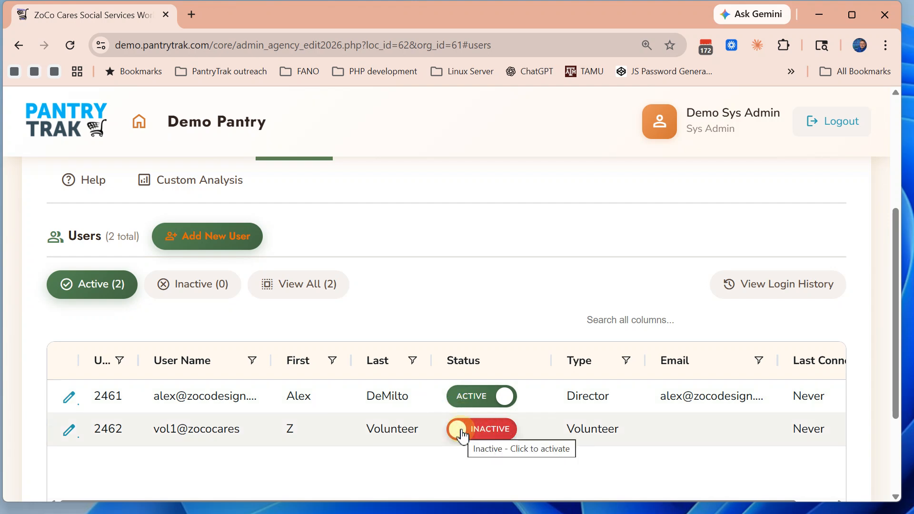
{"action": "left_click", "coordinate": [509, 435]}
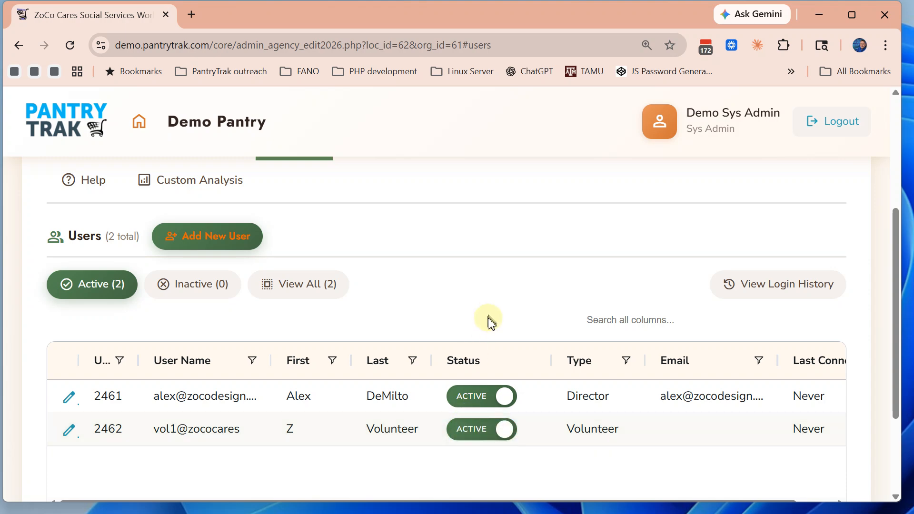
{"action": "scroll", "coordinate": [244, 205], "scroll_direction": "up", "scroll_amount": 3}
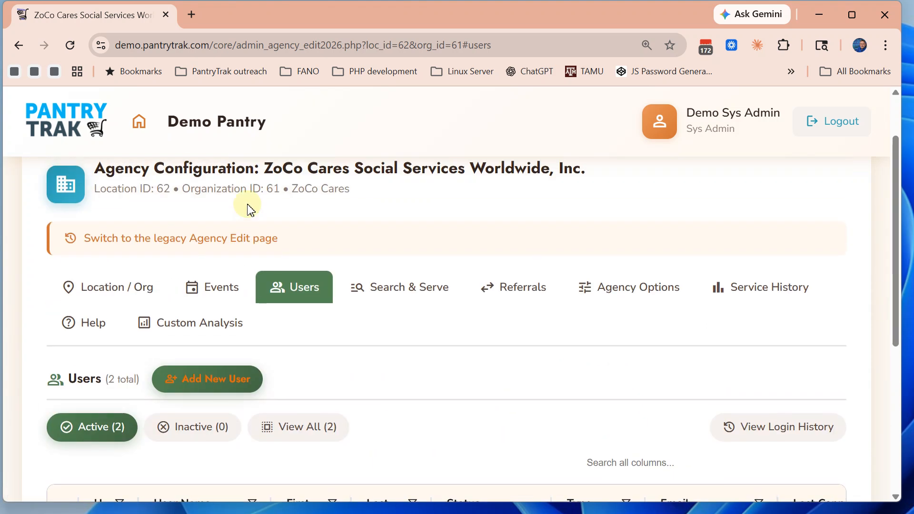
Save OH as the Search & Serve Search States, alongside Zip3 Zone 1 432|431|430
{"action": "left_click", "coordinate": [406, 290]}
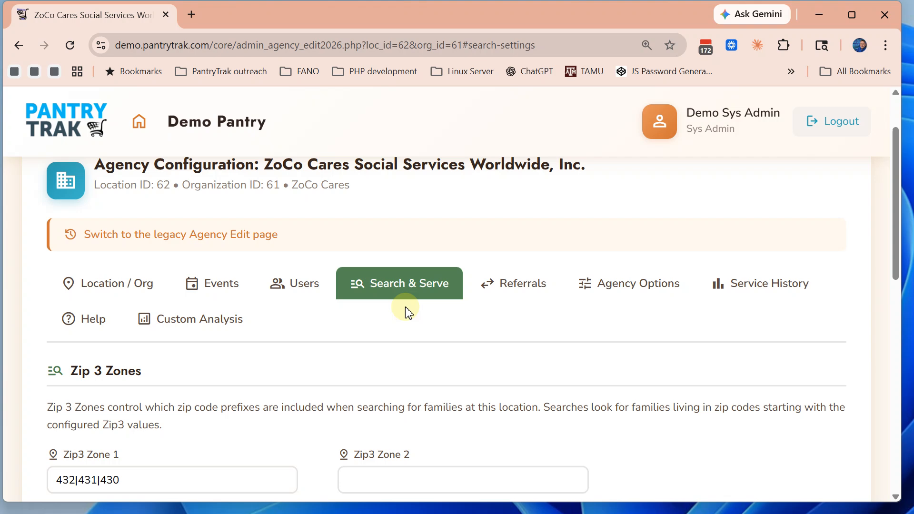
{"action": "scroll", "coordinate": [408, 312], "scroll_direction": "down", "scroll_amount": 10}
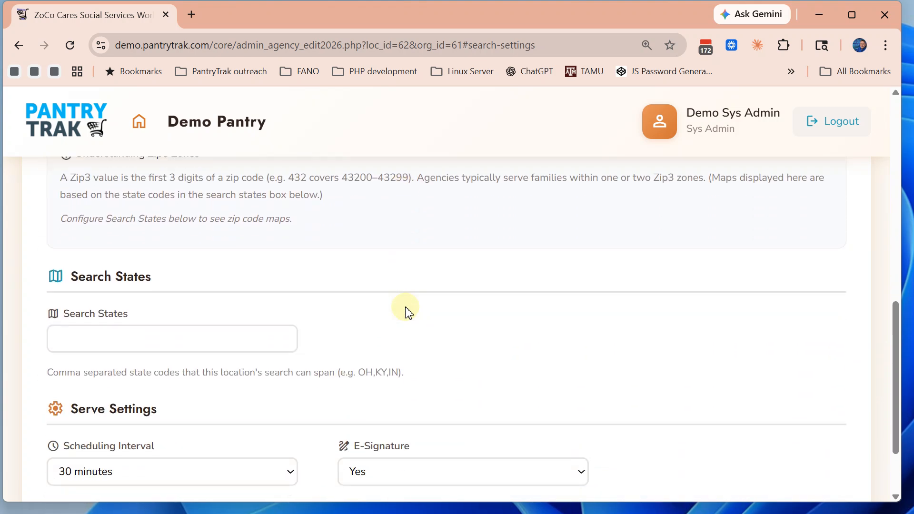
{"action": "scroll", "coordinate": [408, 312], "scroll_direction": "down", "scroll_amount": 1}
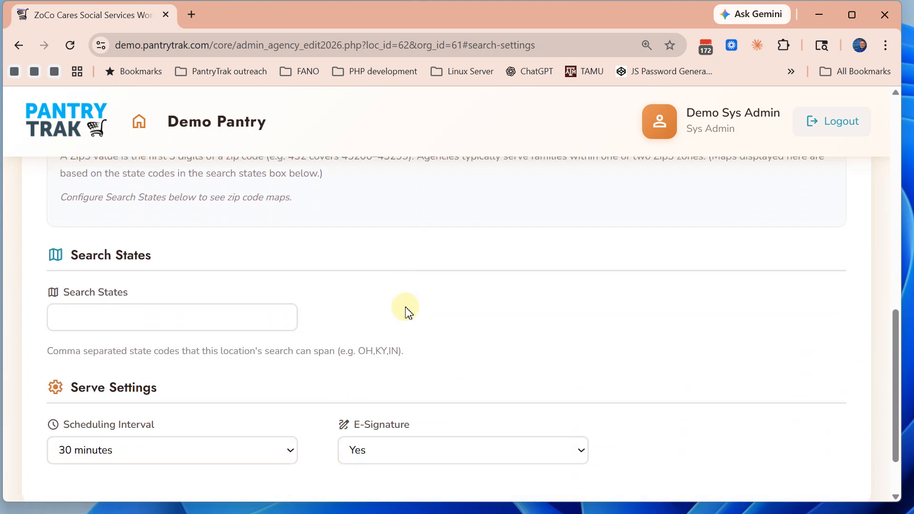
{"action": "left_click", "coordinate": [104, 315]}
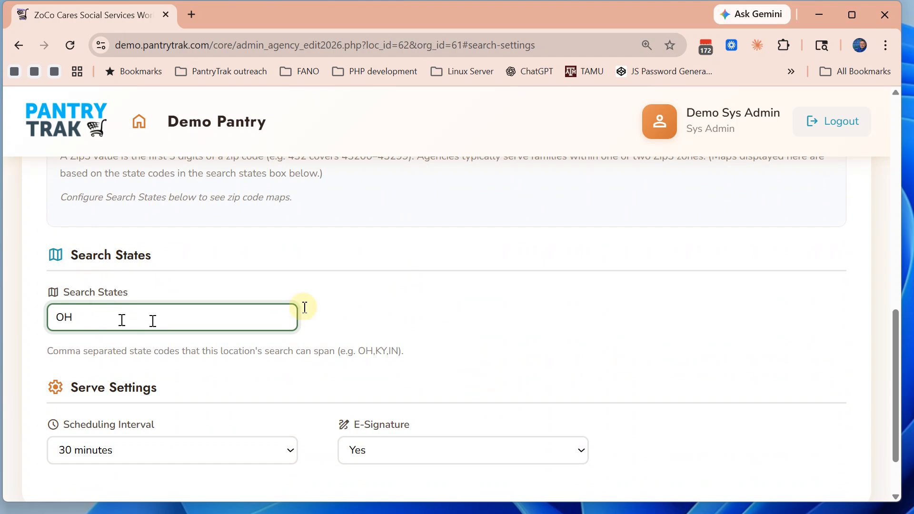
{"action": "left_click", "coordinate": [342, 319]}
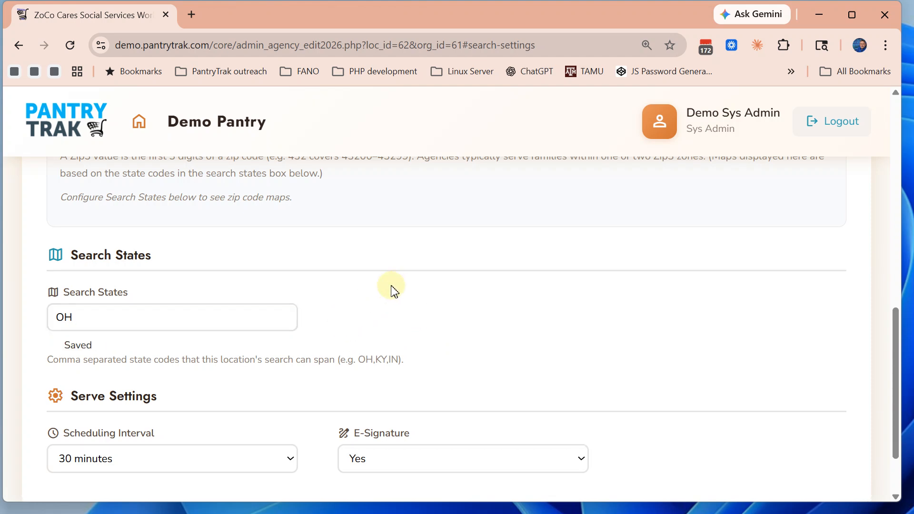
{"action": "scroll", "coordinate": [426, 307], "scroll_direction": "up", "scroll_amount": 4}
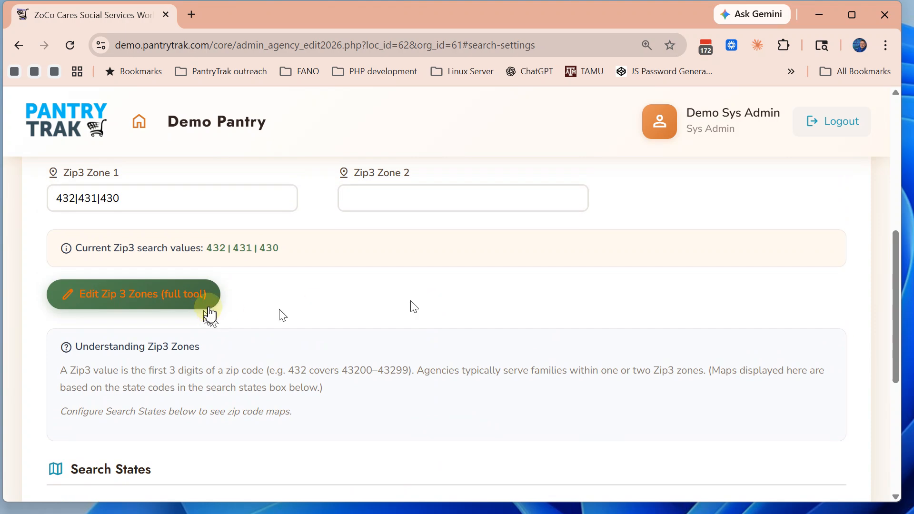
{"action": "scroll", "coordinate": [272, 275], "scroll_direction": "down", "scroll_amount": 5}
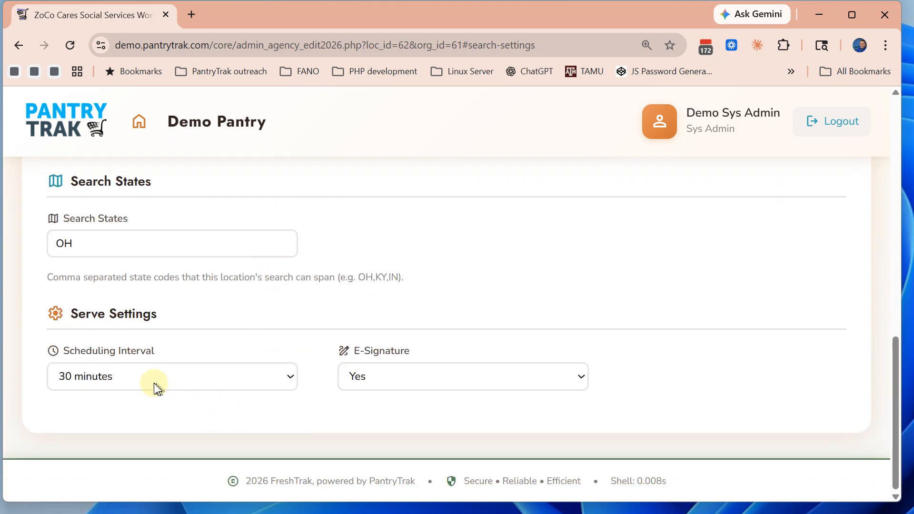
{"action": "scroll", "coordinate": [523, 252], "scroll_direction": "up", "scroll_amount": 5}
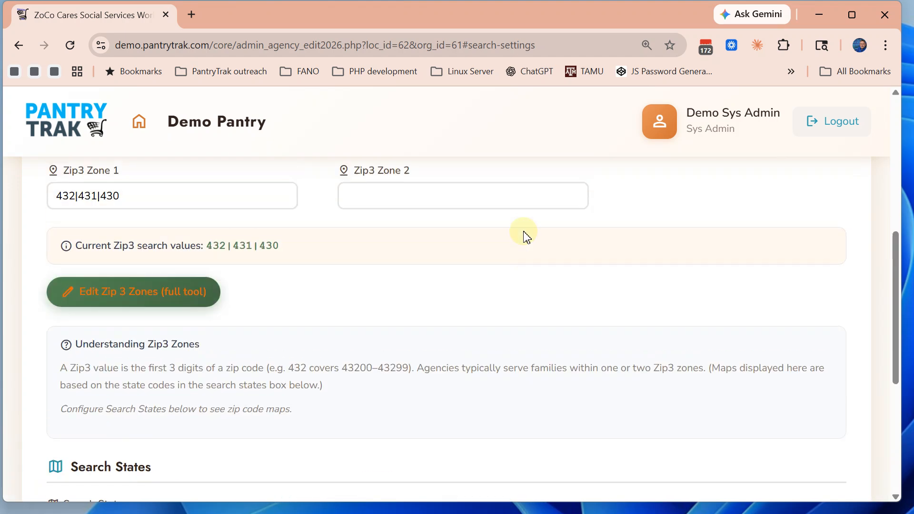
{"action": "scroll", "coordinate": [509, 305], "scroll_direction": "up", "scroll_amount": 5}
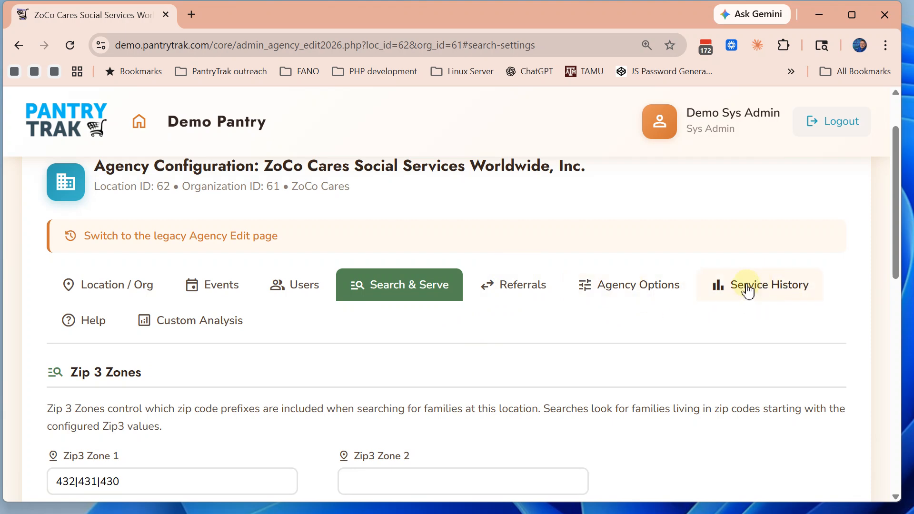
Review Agency Options: ID Card set to No, no import datasets, no features in use
{"action": "left_click", "coordinate": [641, 286]}
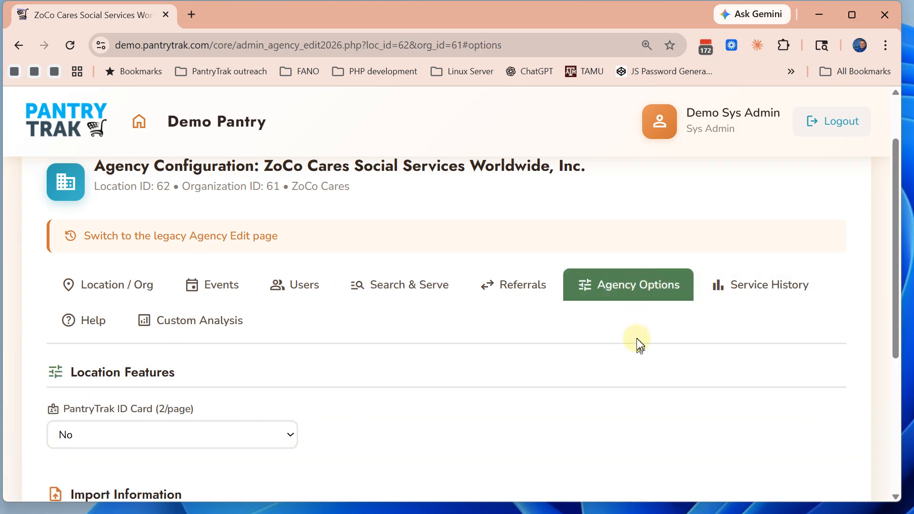
{"action": "scroll", "coordinate": [640, 343], "scroll_direction": "down", "scroll_amount": 2}
{"action": "scroll", "coordinate": [640, 343], "scroll_direction": "down", "scroll_amount": 3}
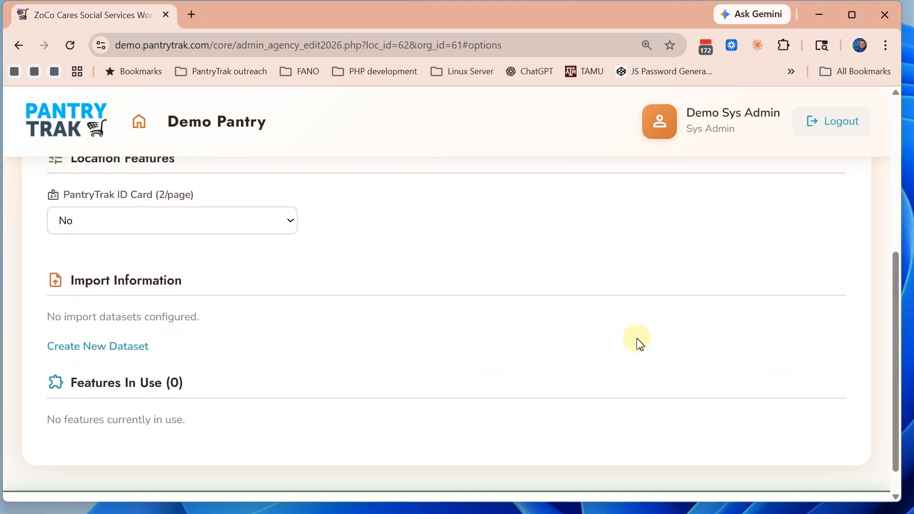
{"action": "scroll", "coordinate": [637, 343], "scroll_direction": "up", "scroll_amount": 6}
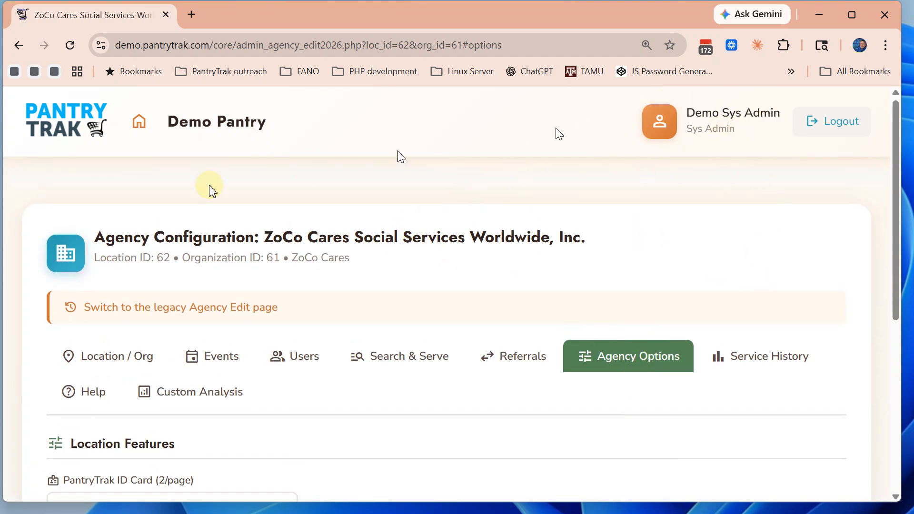
Return to the main menu and log out of PantryTrak
{"action": "left_click", "coordinate": [137, 126]}
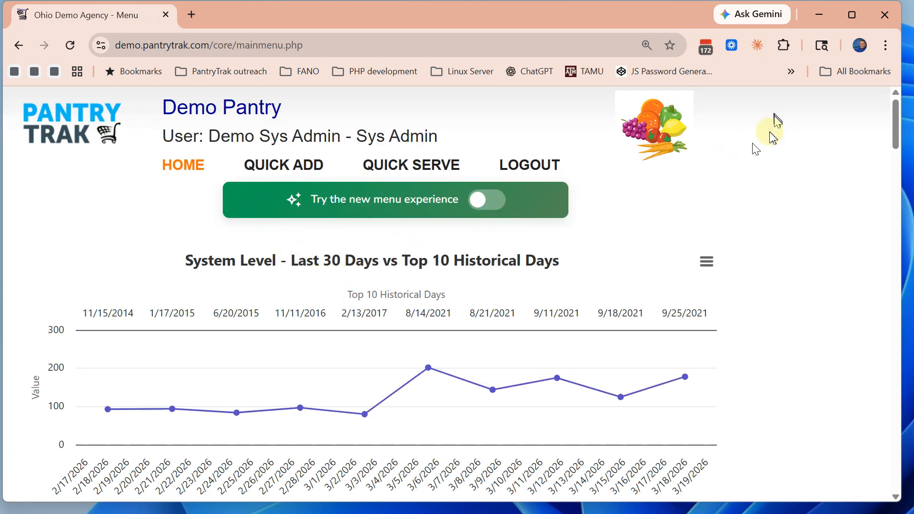
{"action": "left_click", "coordinate": [525, 173]}
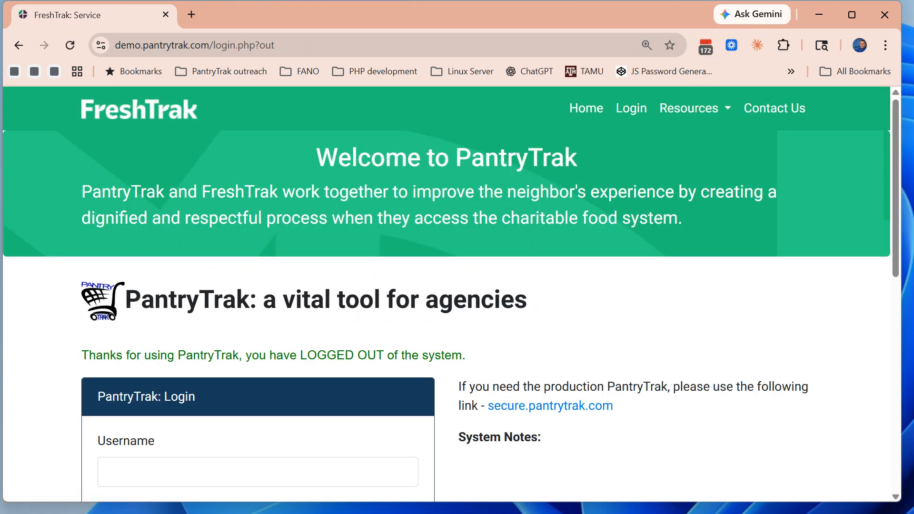